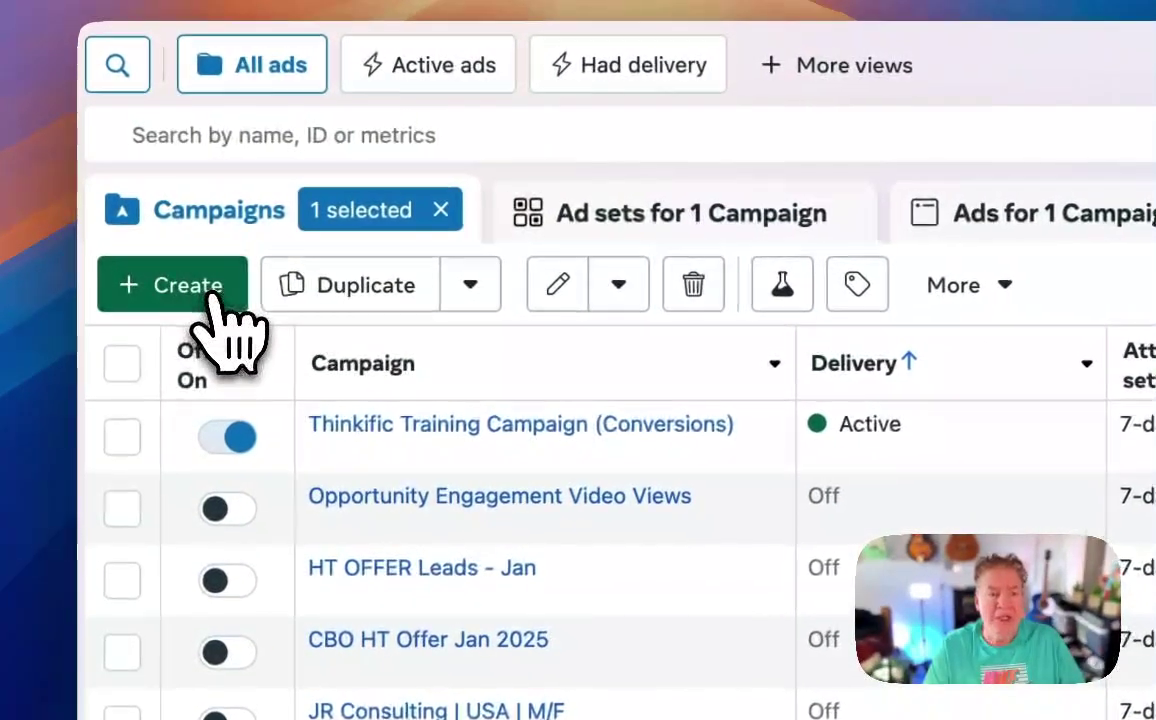
Create a new auction campaign with the Leads objective, using the manual leads campaign setup.
left_click(186, 253)
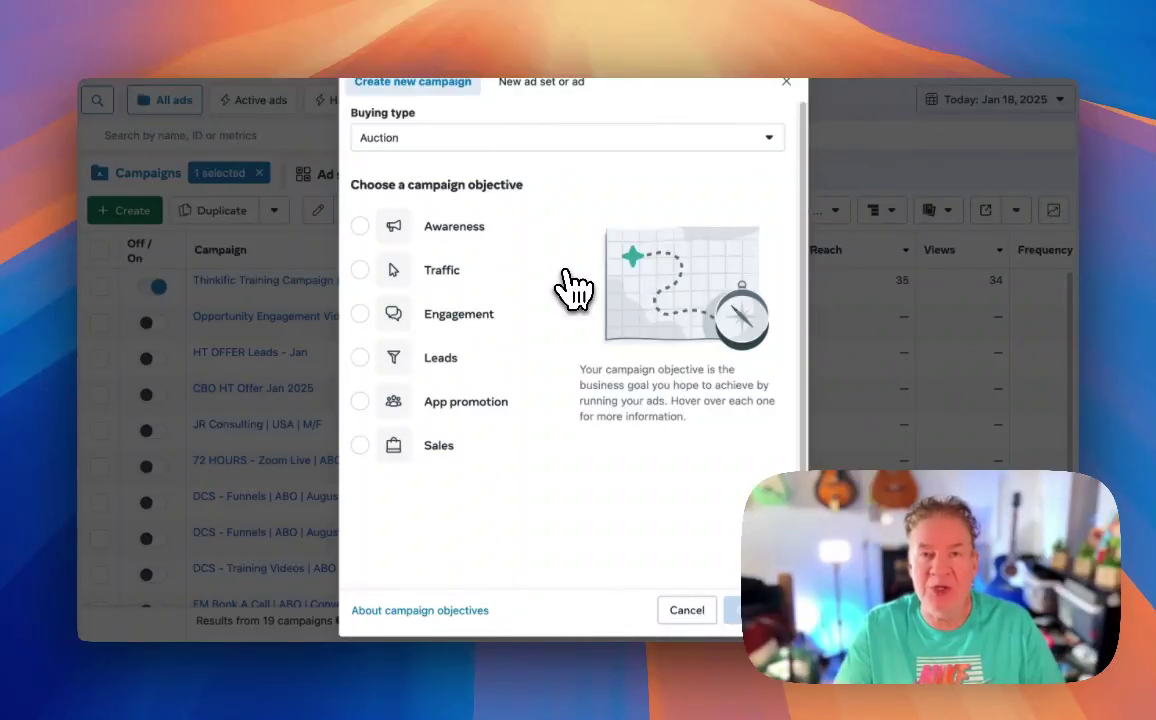
mouse_move(476, 232)
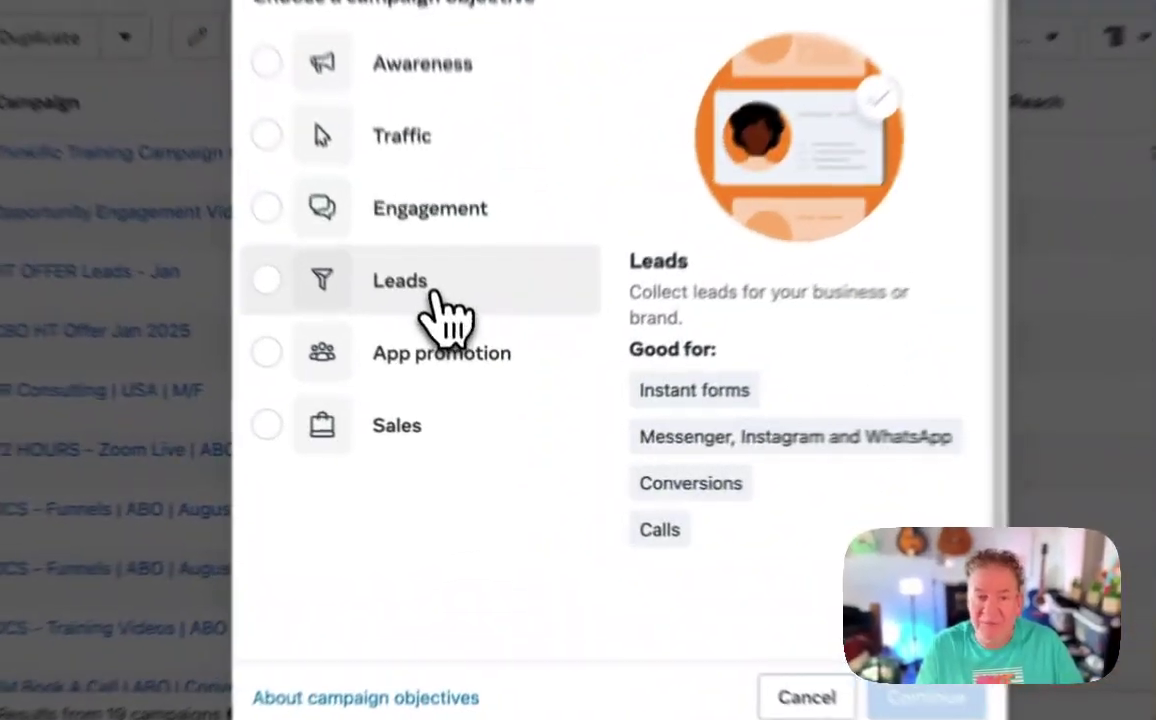
left_click(440, 292)
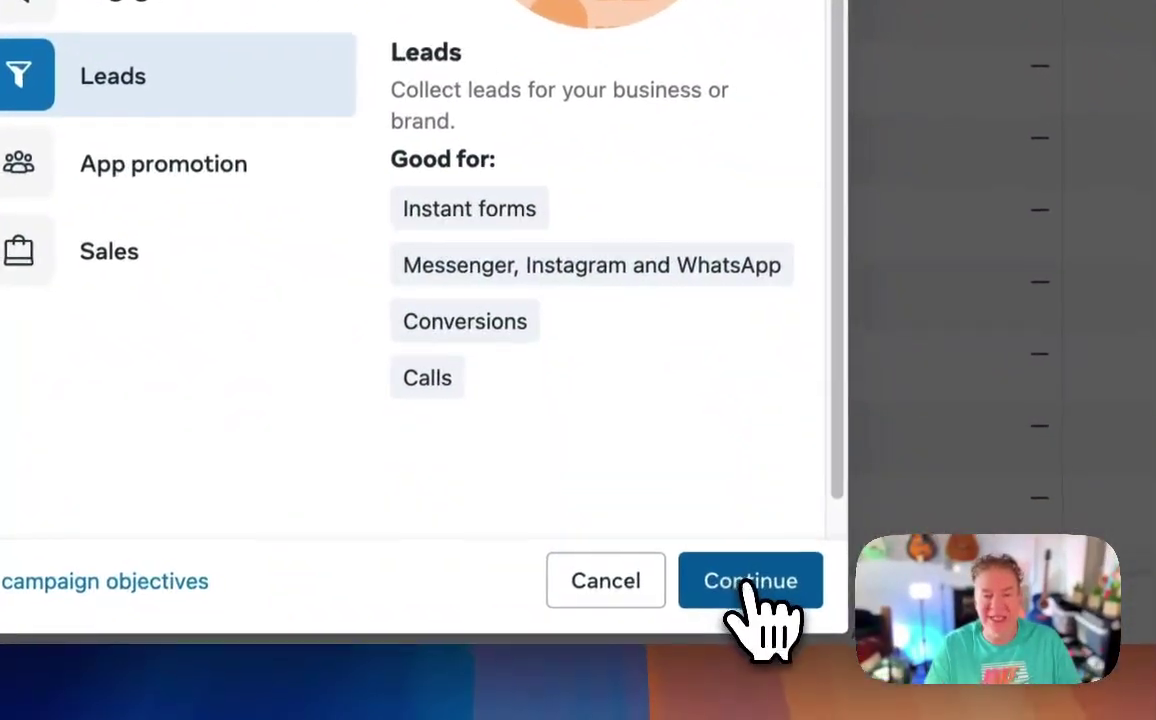
left_click(750, 590)
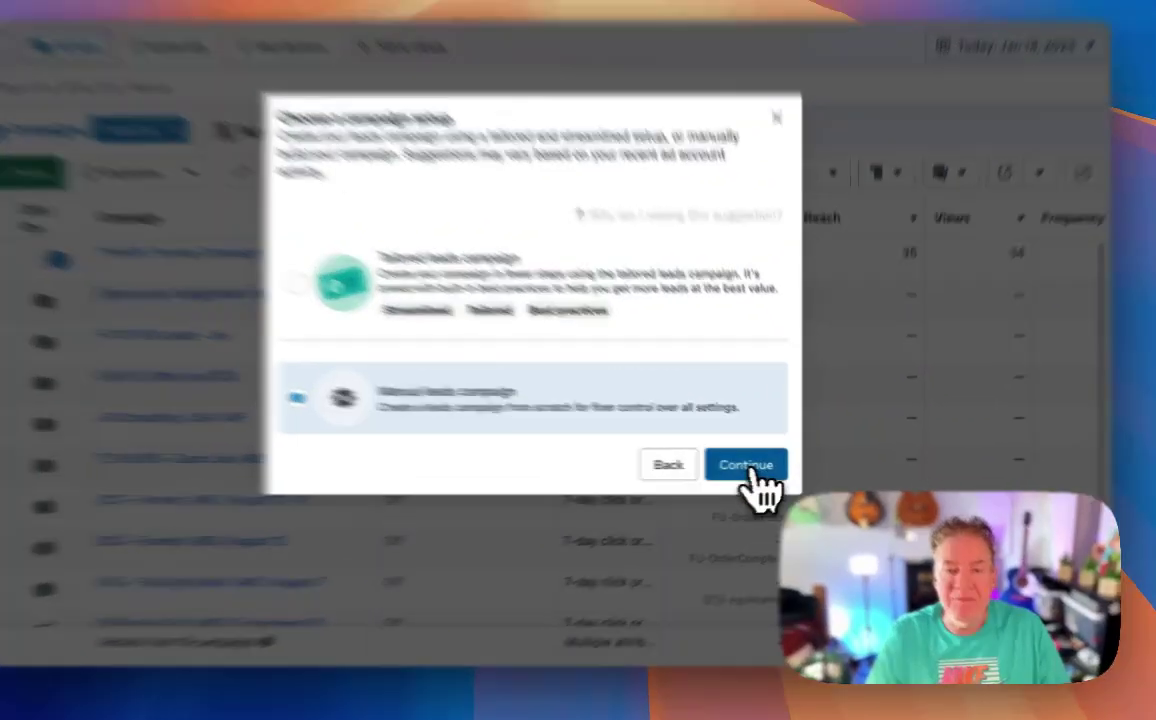
left_click(760, 466)
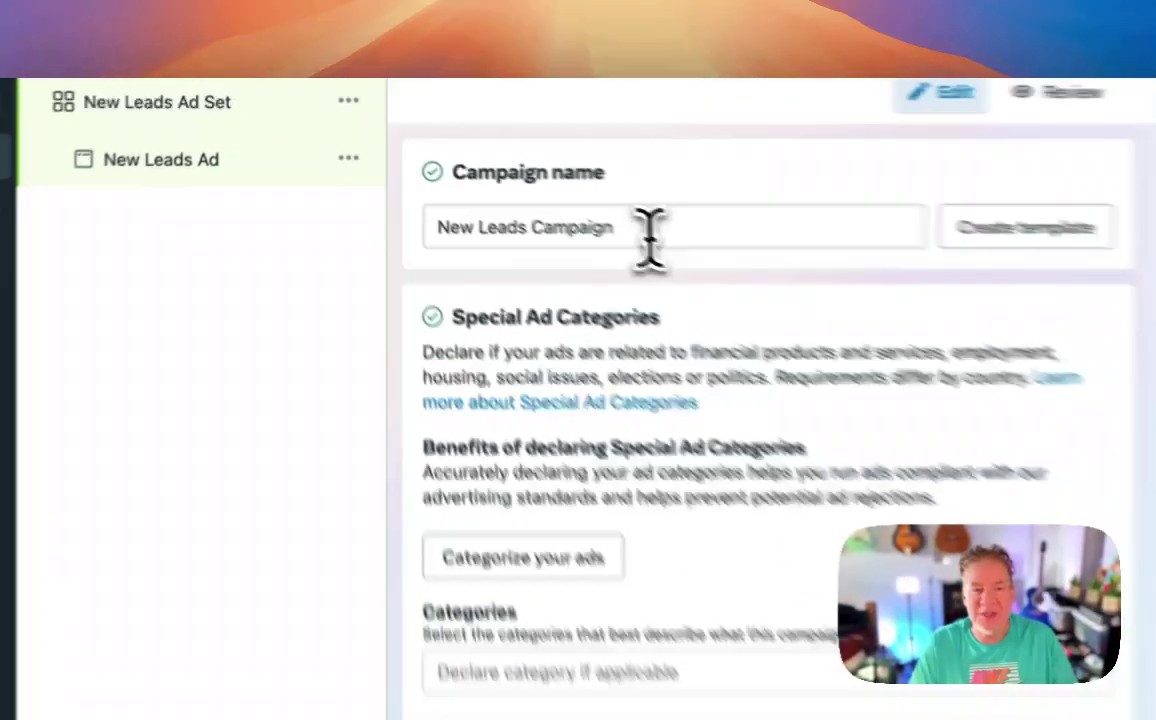
Rename the campaign as "Leads Campaign | USA | 1.19".
left_click_drag(505, 178, 335, 170)
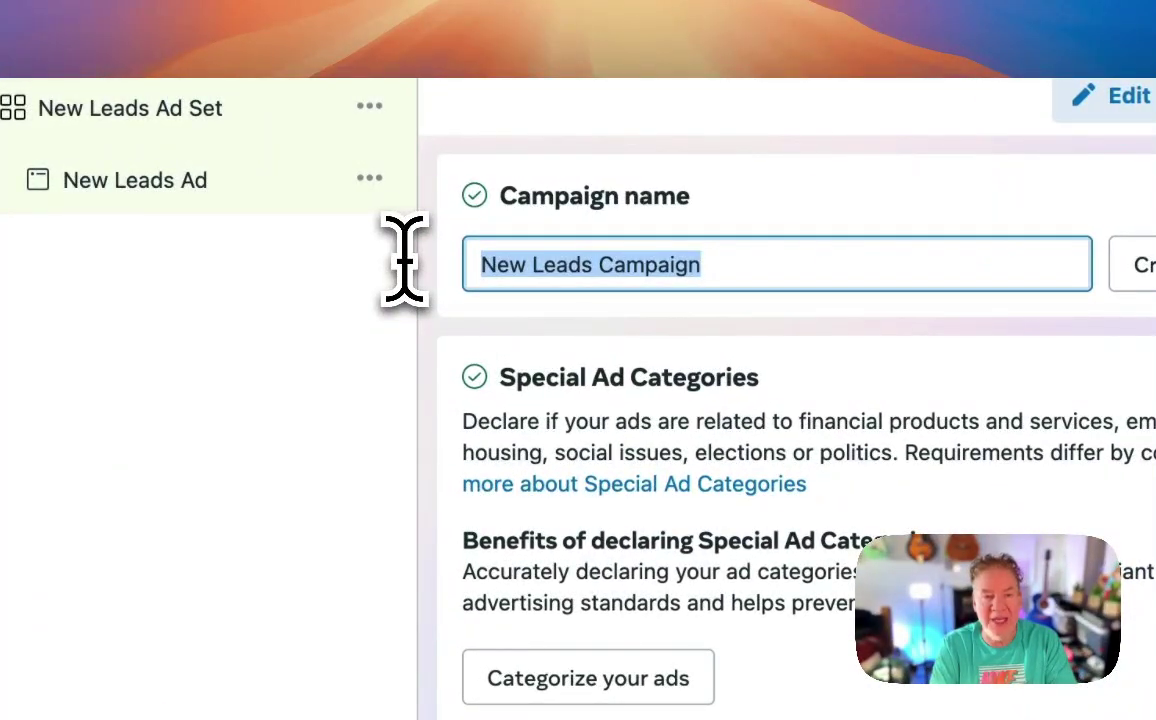
type("Clone")
key("BackSpace")
key("BackSpace")
key("BackSpace")
key("BackSpace")
key("BackSpace")
type("Lead")
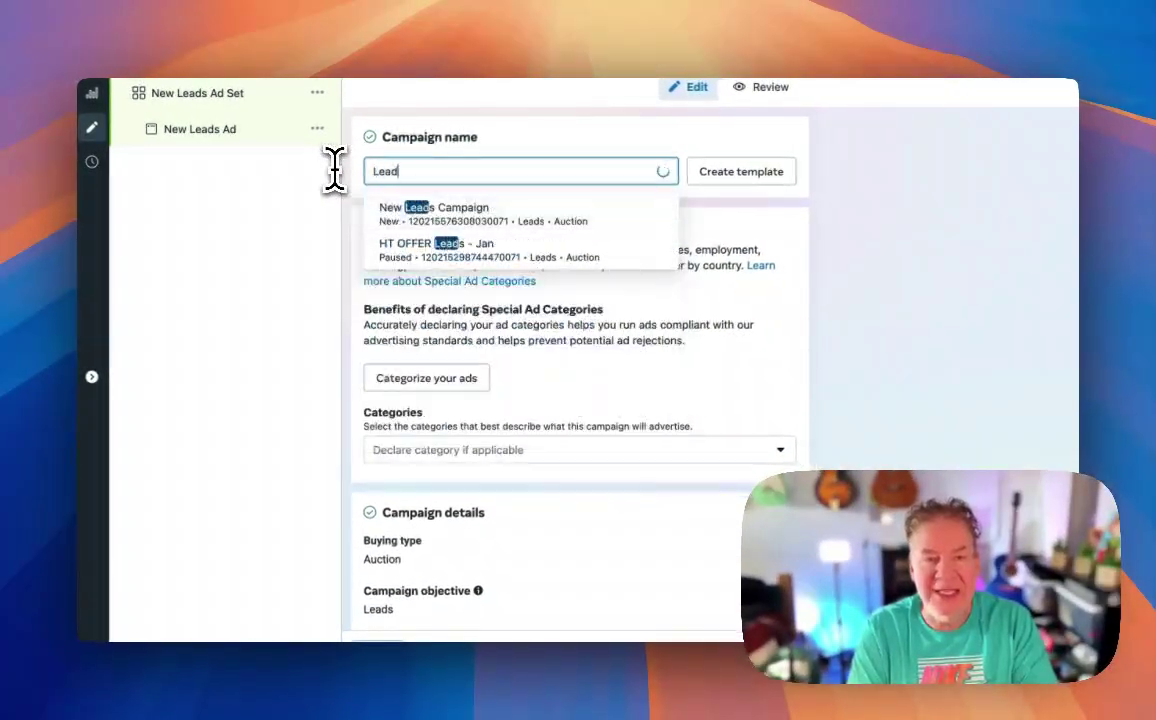
type("s Campa")
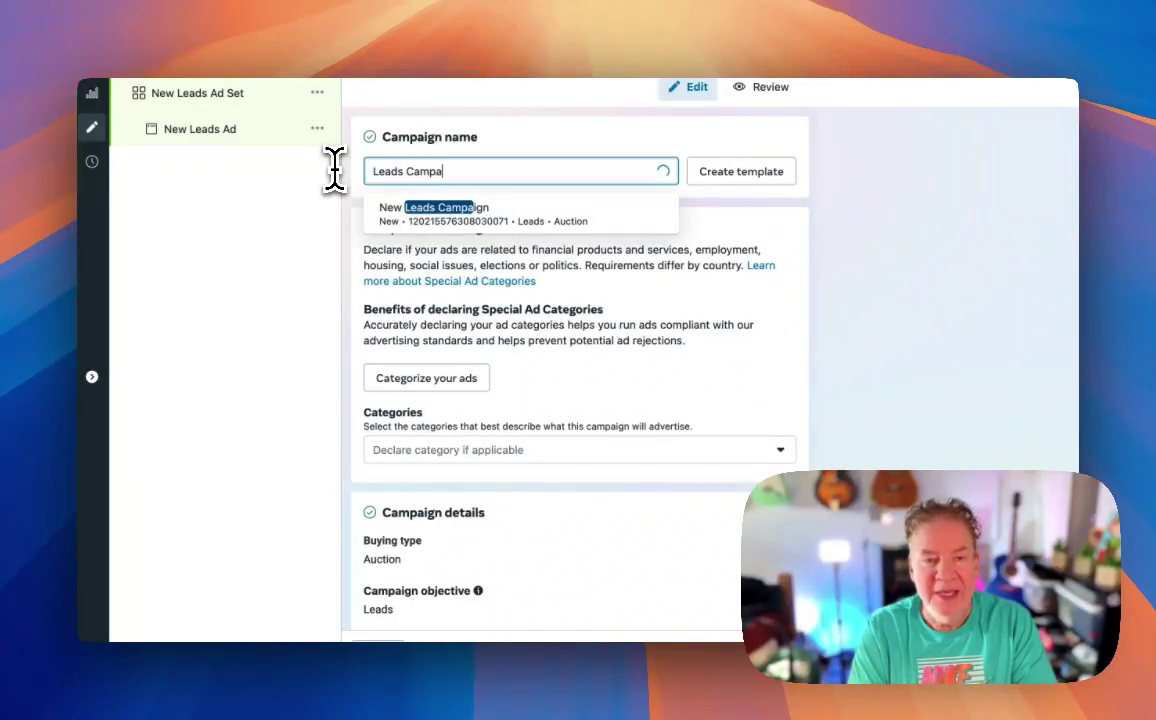
type("ign | USA | 1.19")
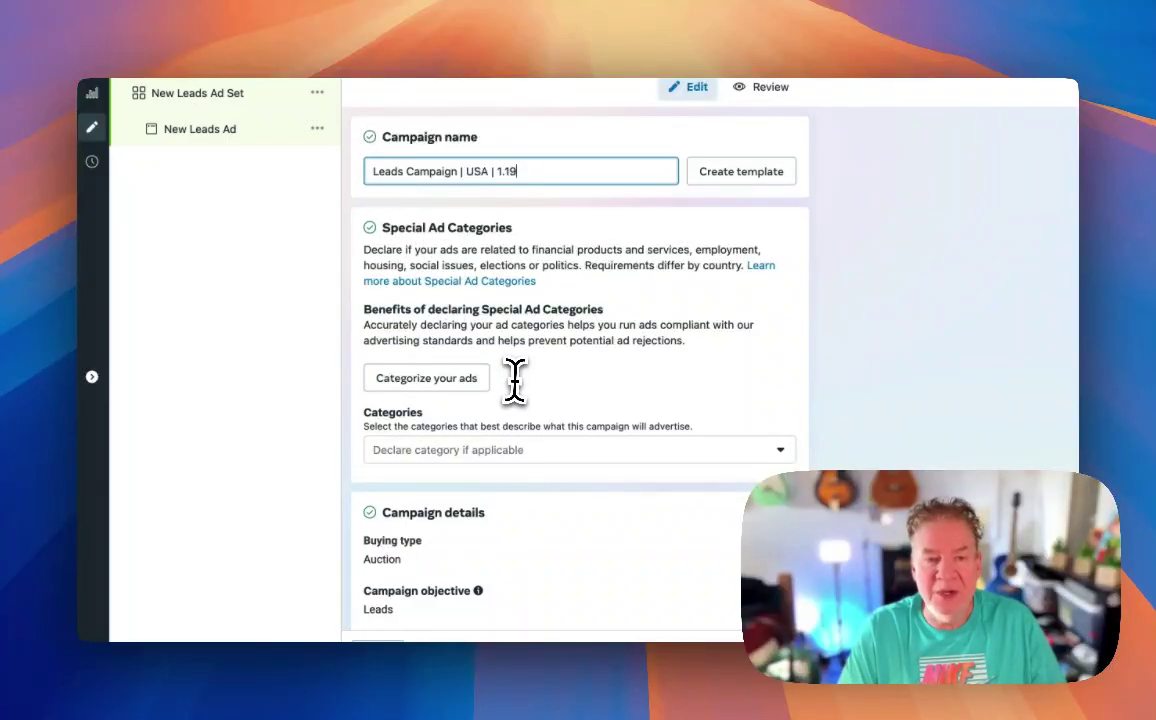
Open the campaign's ad set and rename it as "LAL 1% | USA | 1.19".
scroll(519, 376, "down", 2)
scroll(517, 346, "down", 5)
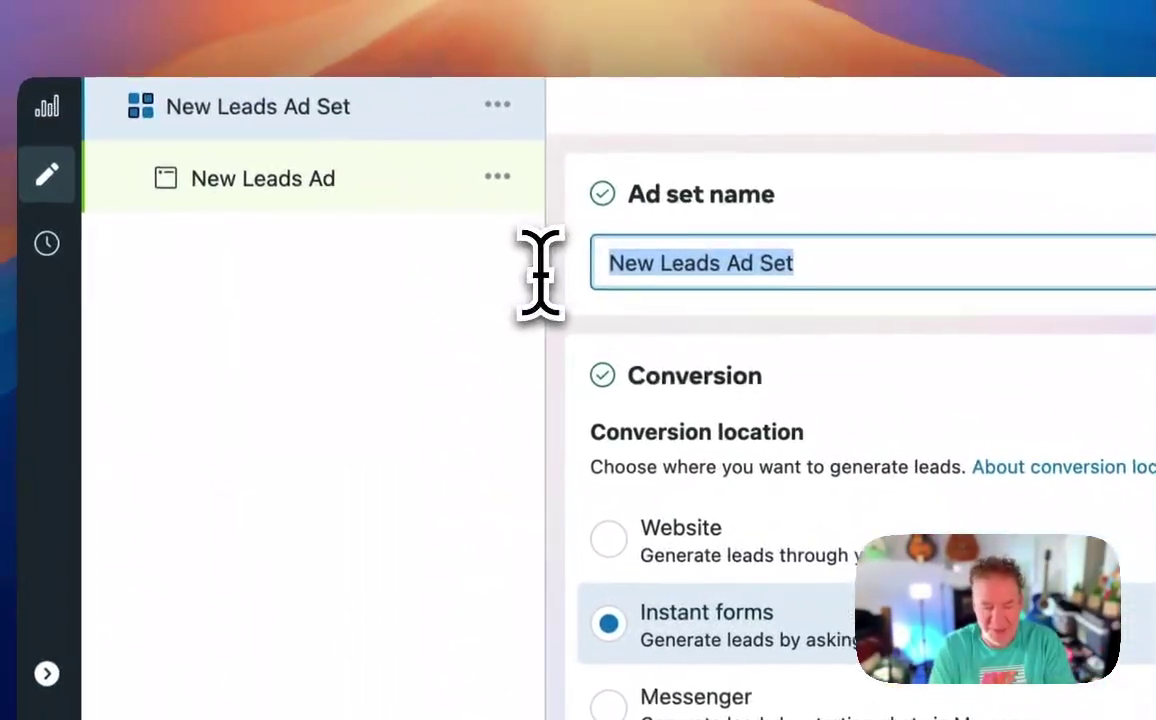
type("LAL 1")
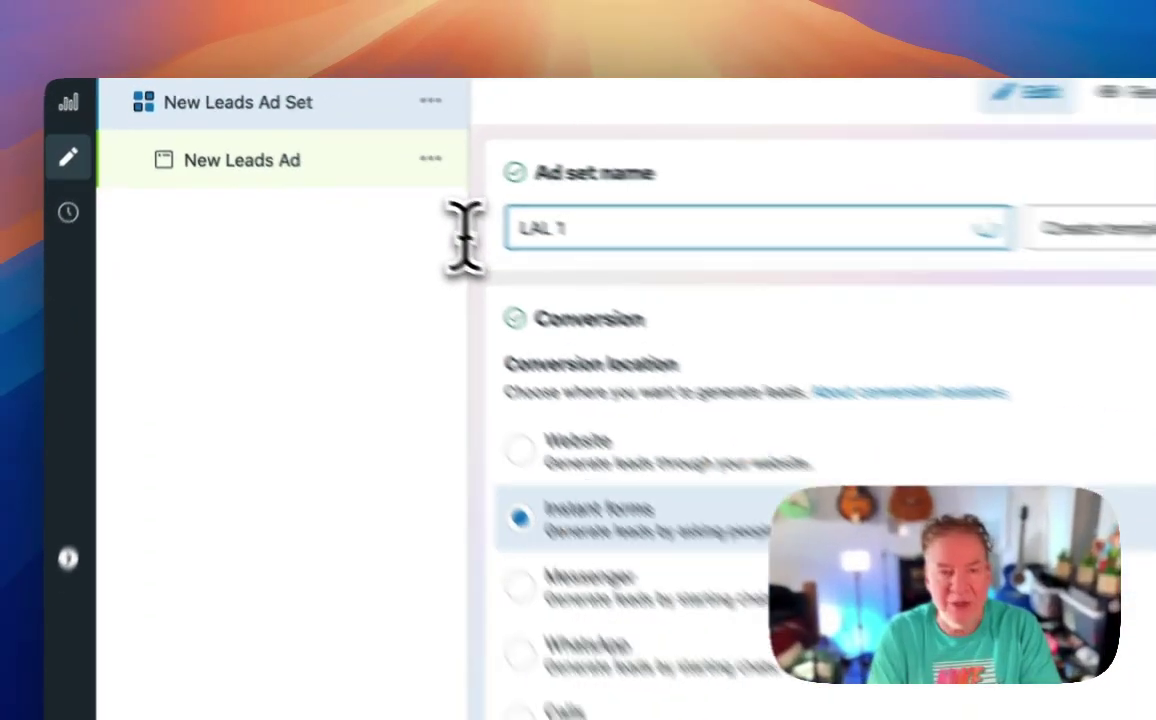
type("% | USA | 1.19")
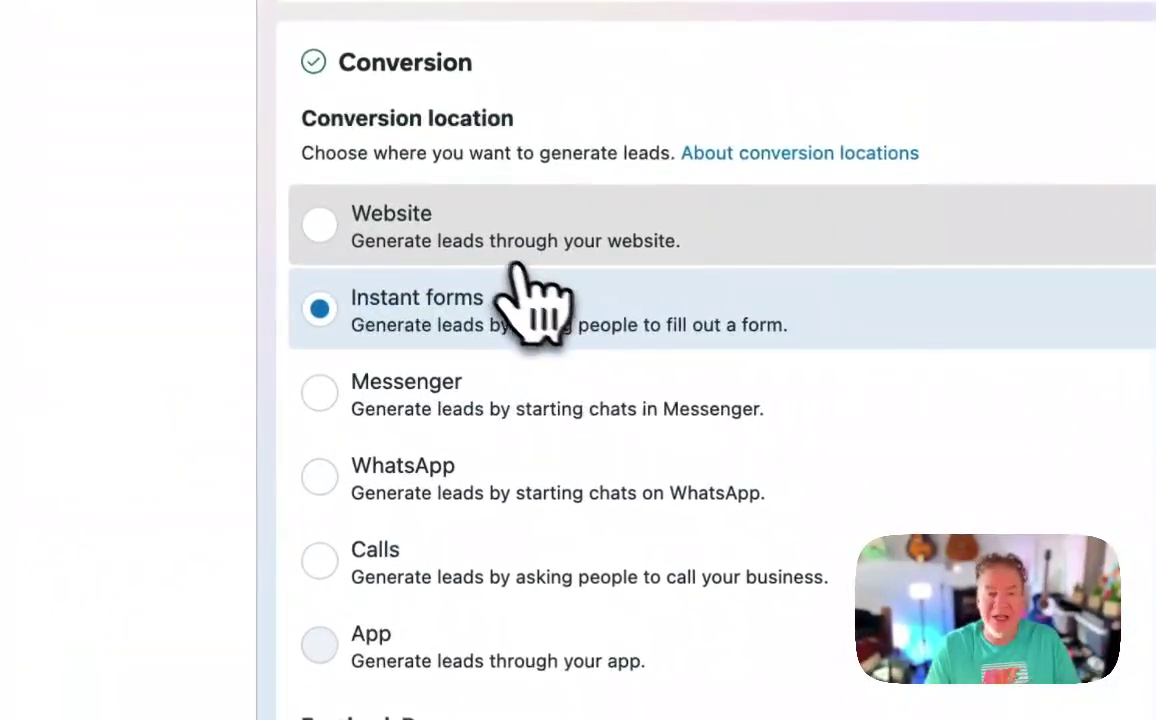
Set the ad set's conversion location to Website, with the DigitalAdvertising Pixel dataset and the Lead conversion event.
left_click(470, 321)
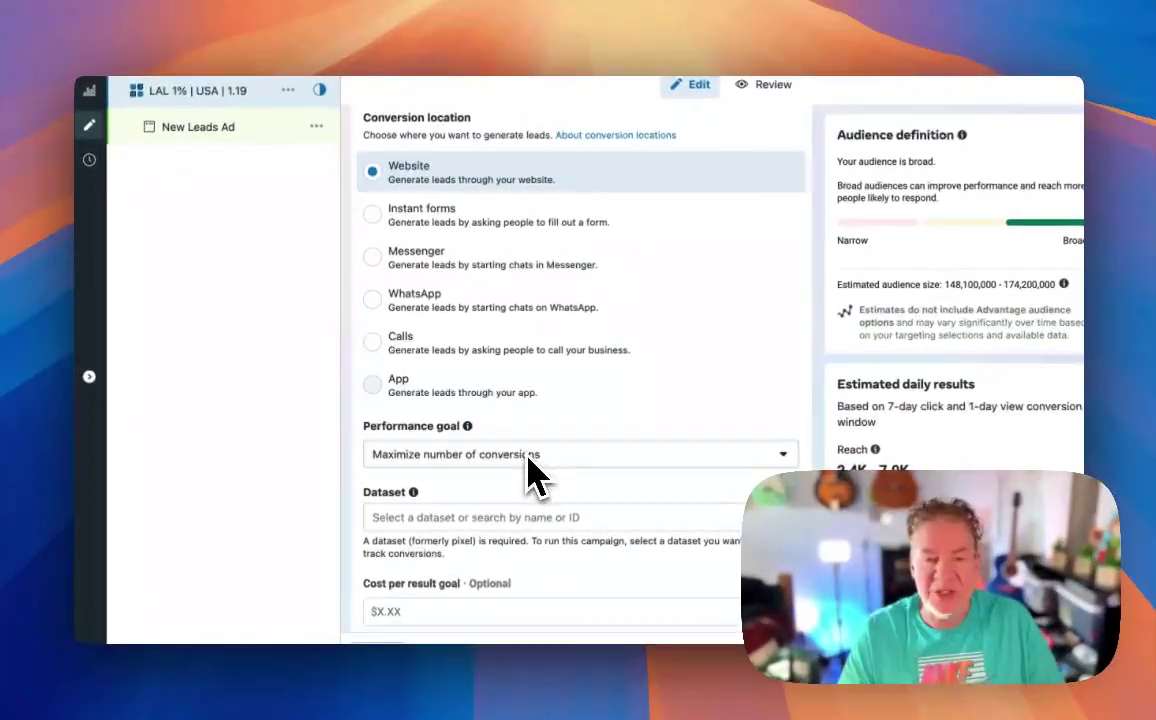
scroll(588, 459, "down", 4)
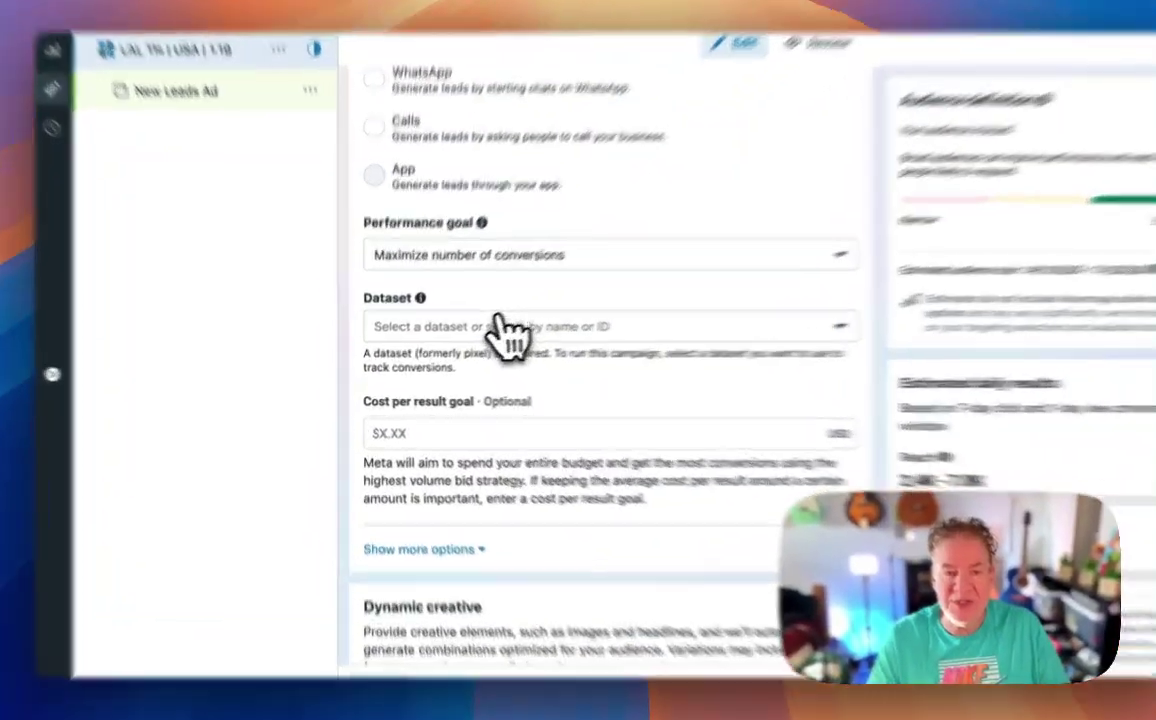
left_click(500, 328)
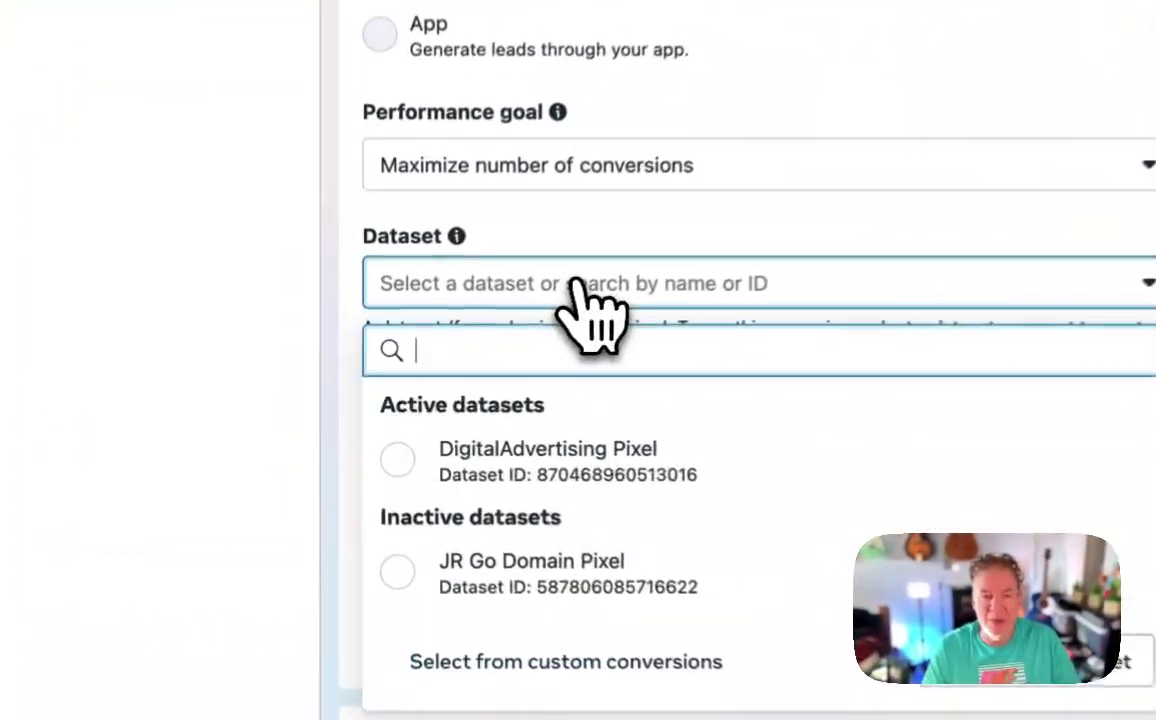
left_click(496, 430)
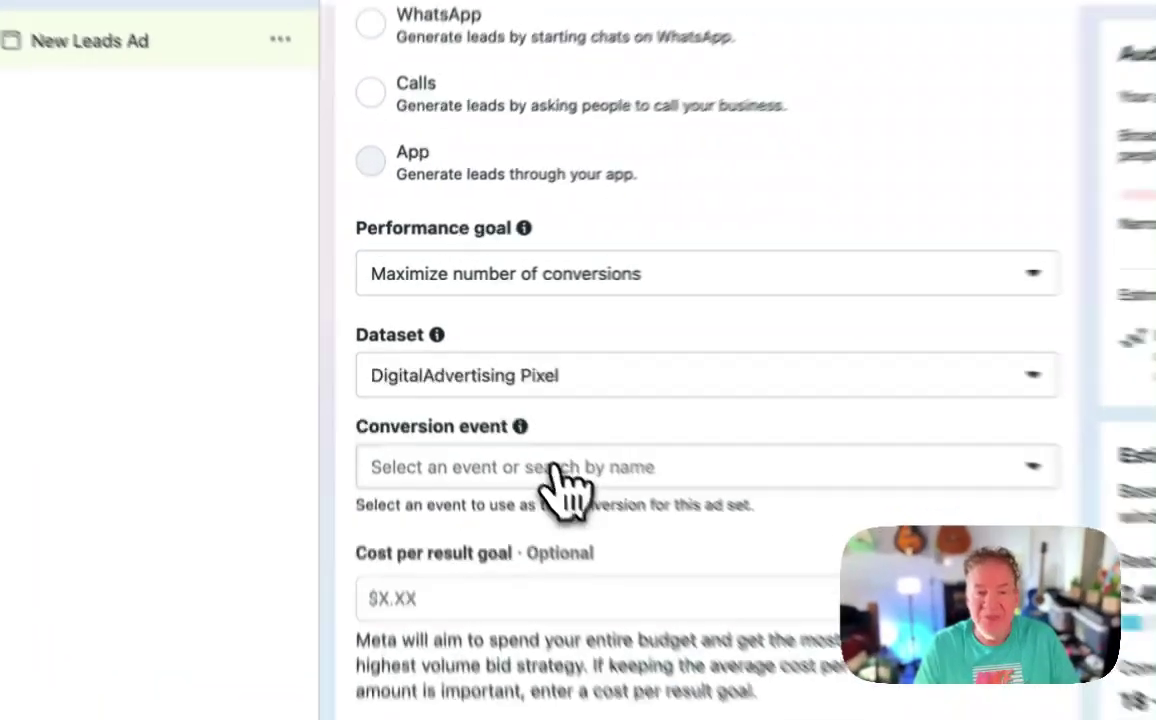
left_click(489, 391)
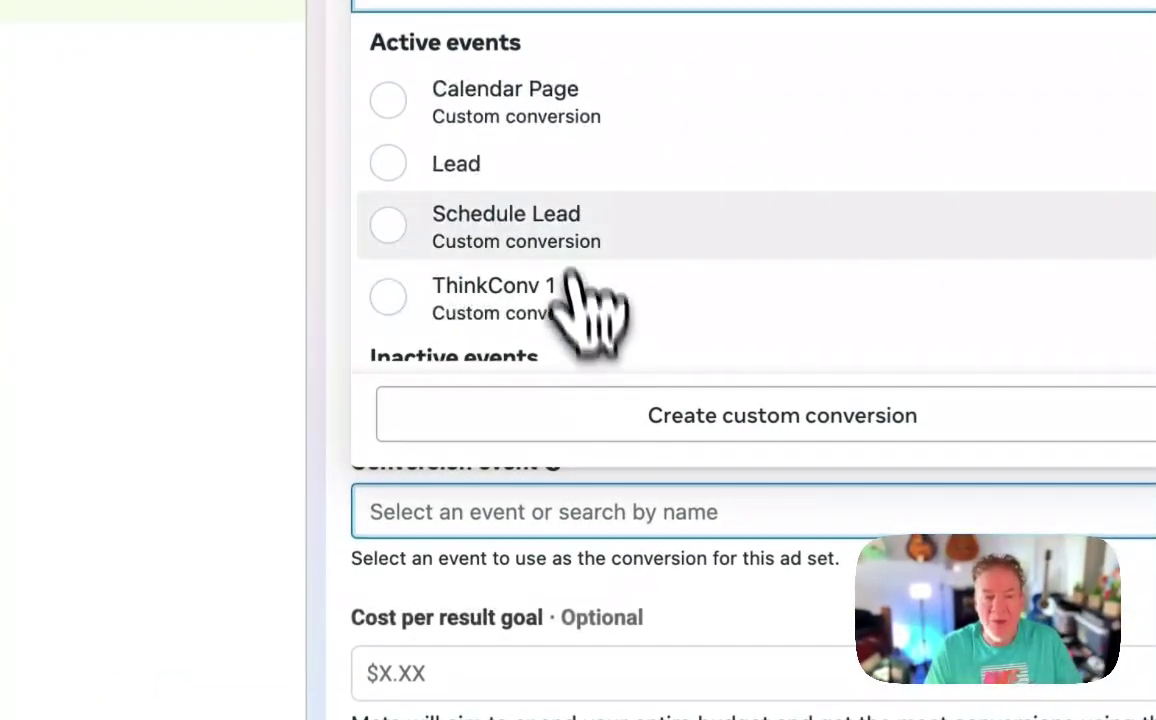
left_click(526, 168)
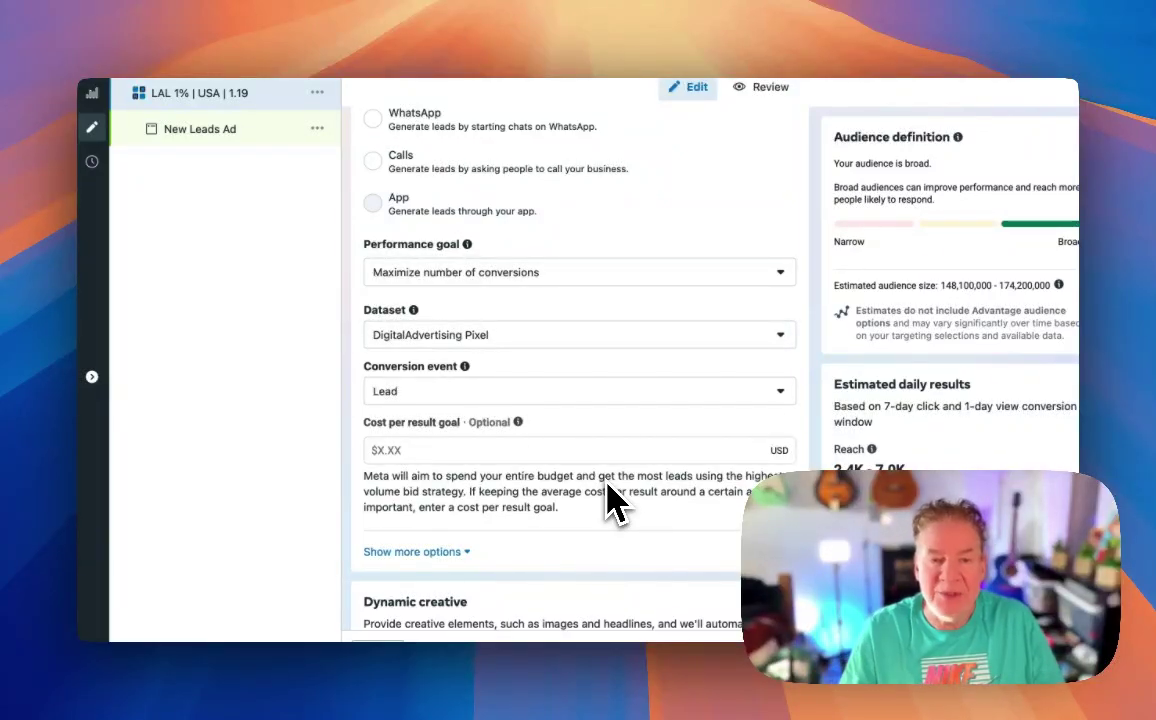
Review the ad set's extra conversion options, including the attribution setting and delivery type, and collapse them again.
mouse_move(537, 423)
scroll(550, 440, "down", 2)
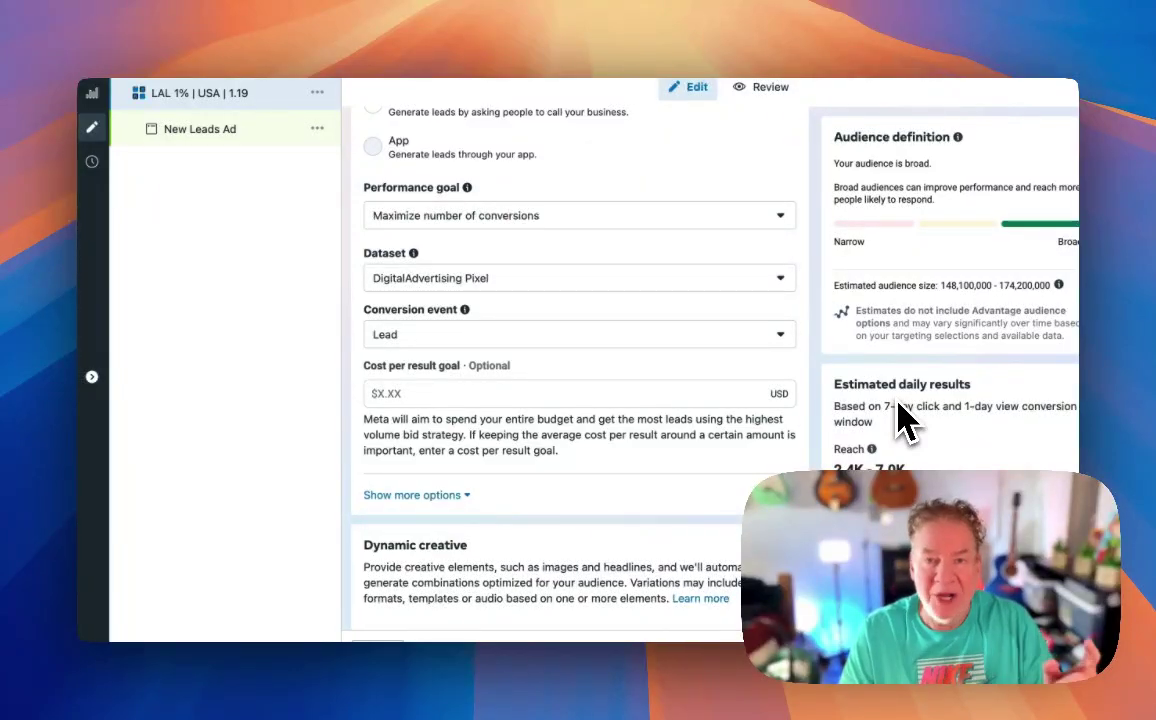
scroll(675, 432, "down", 1)
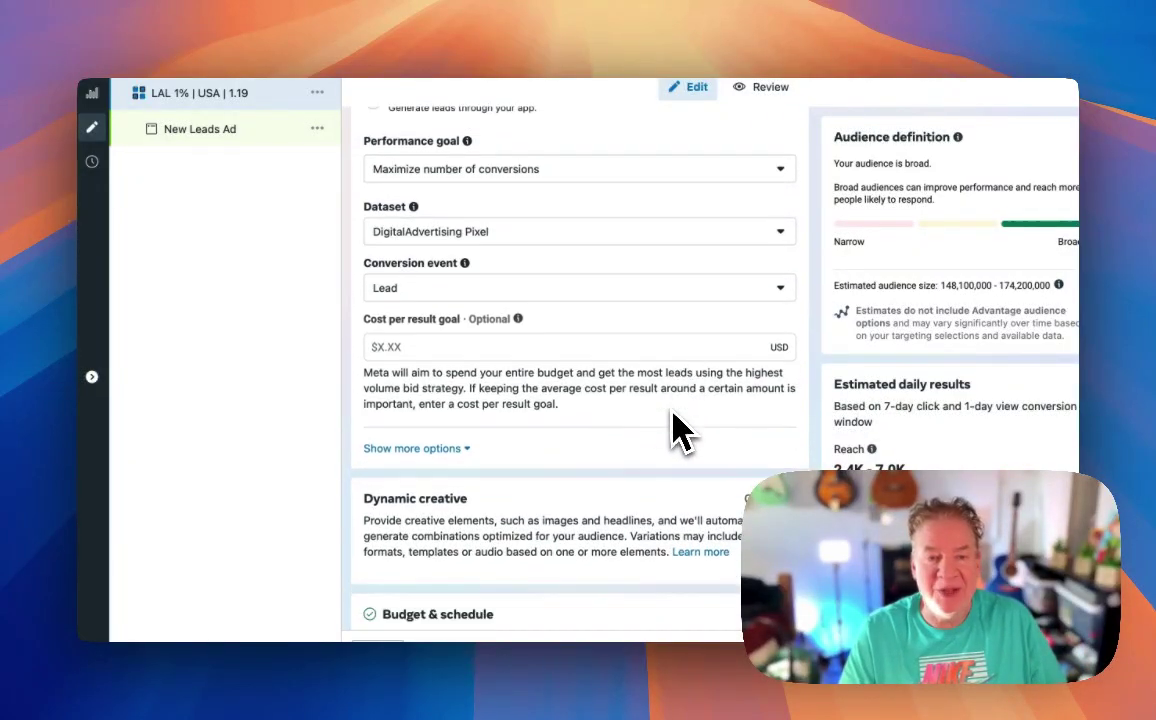
scroll(600, 420, "down", 2)
left_click(450, 334)
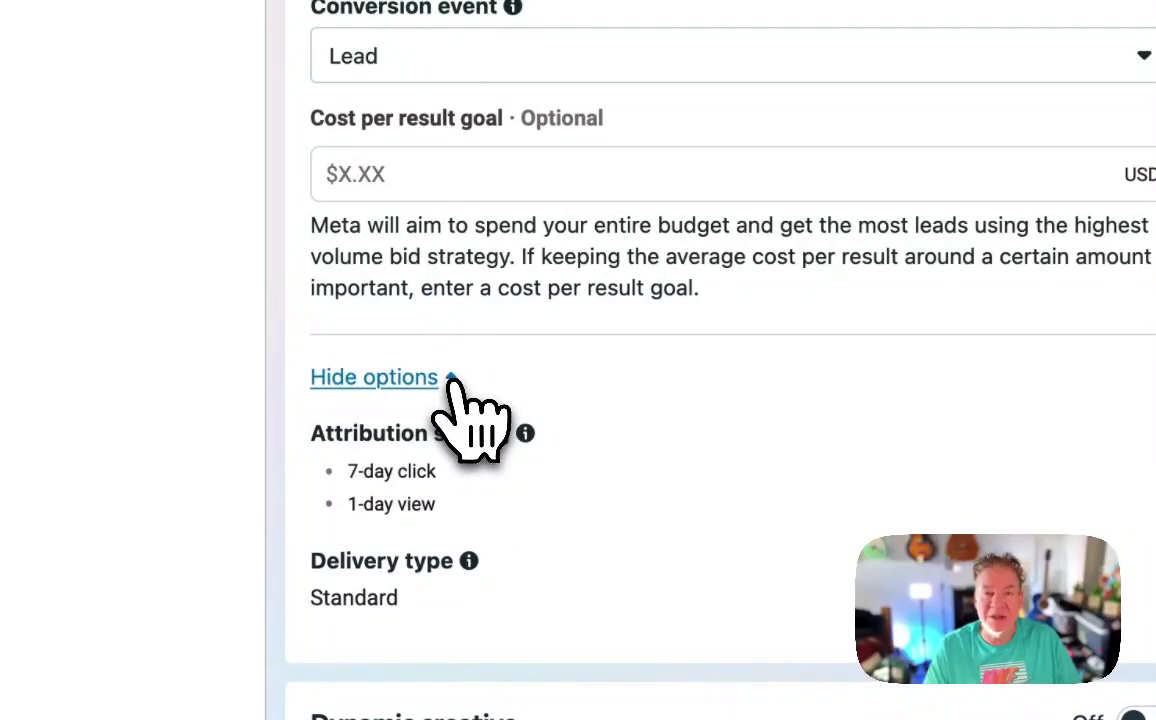
left_click(450, 382)
scroll(666, 460, "down", 3)
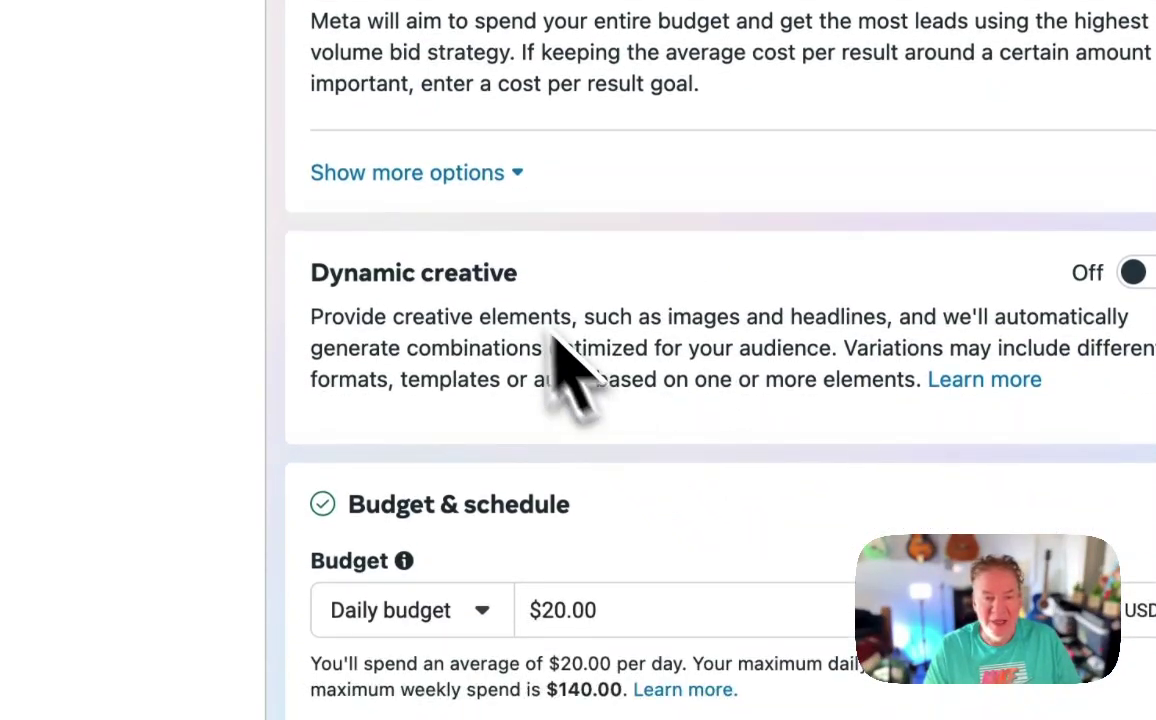
left_click(485, 175)
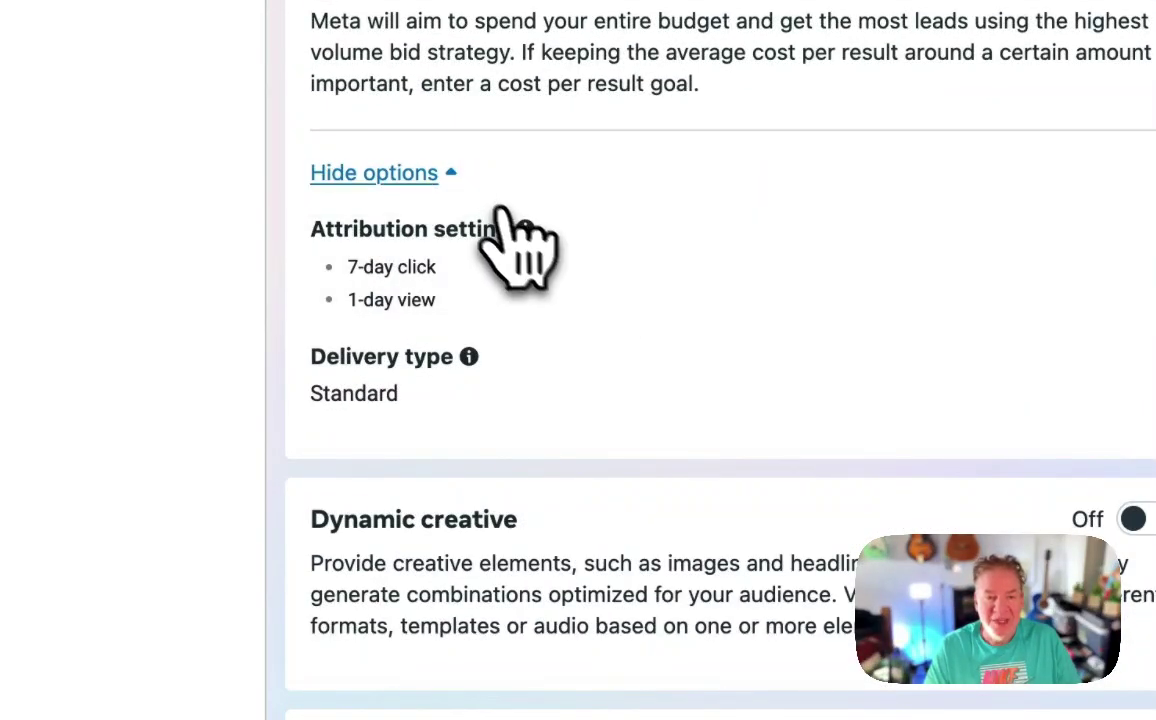
left_click(445, 178)
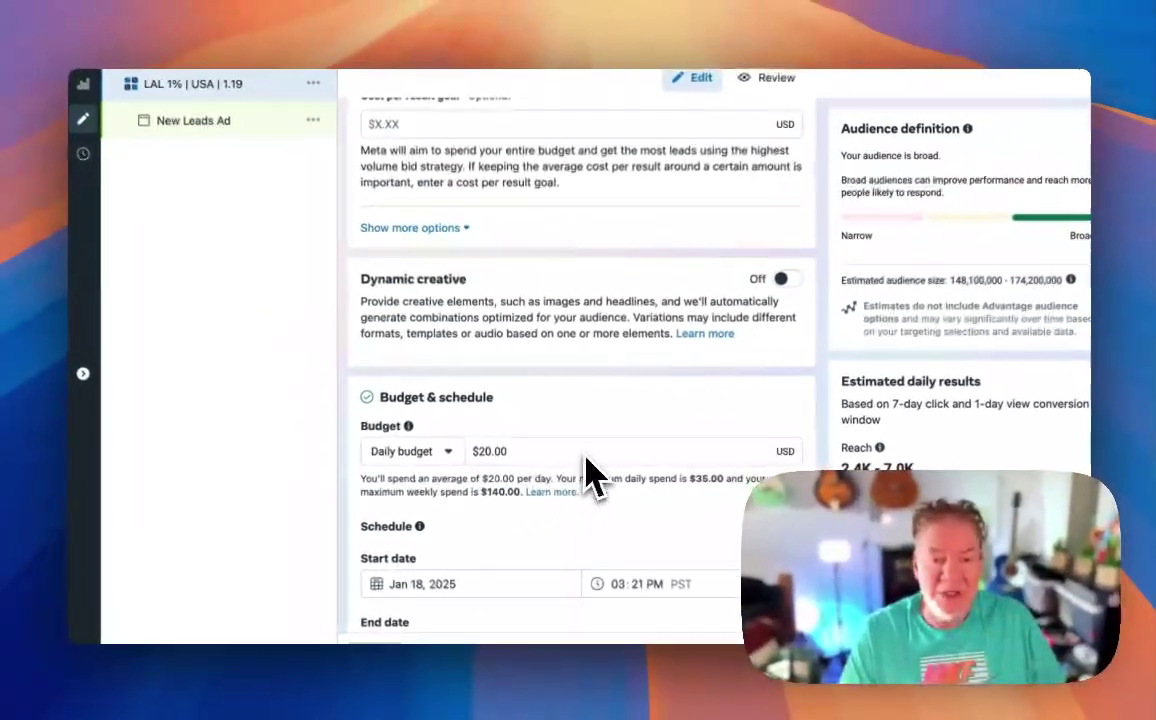
Set the ad set's daily budget to $5.00.
scroll(586, 470, "down", 2)
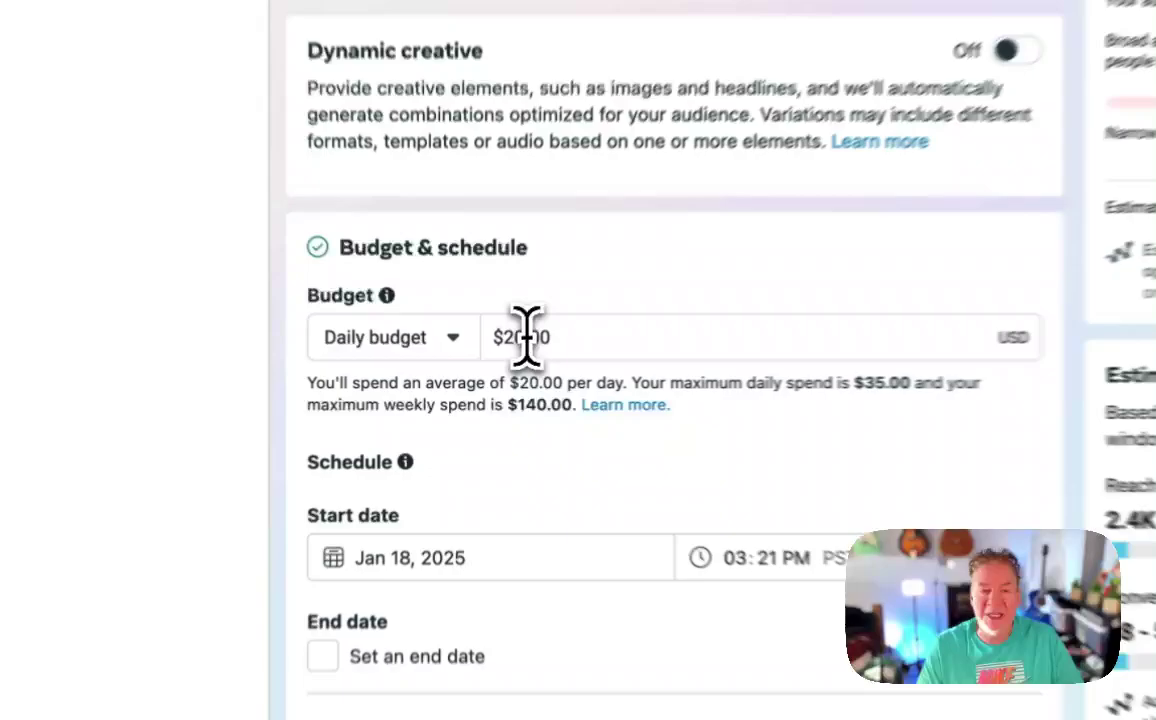
left_click(490, 362)
key("BackSpace")
key("BackSpace")
type("5")
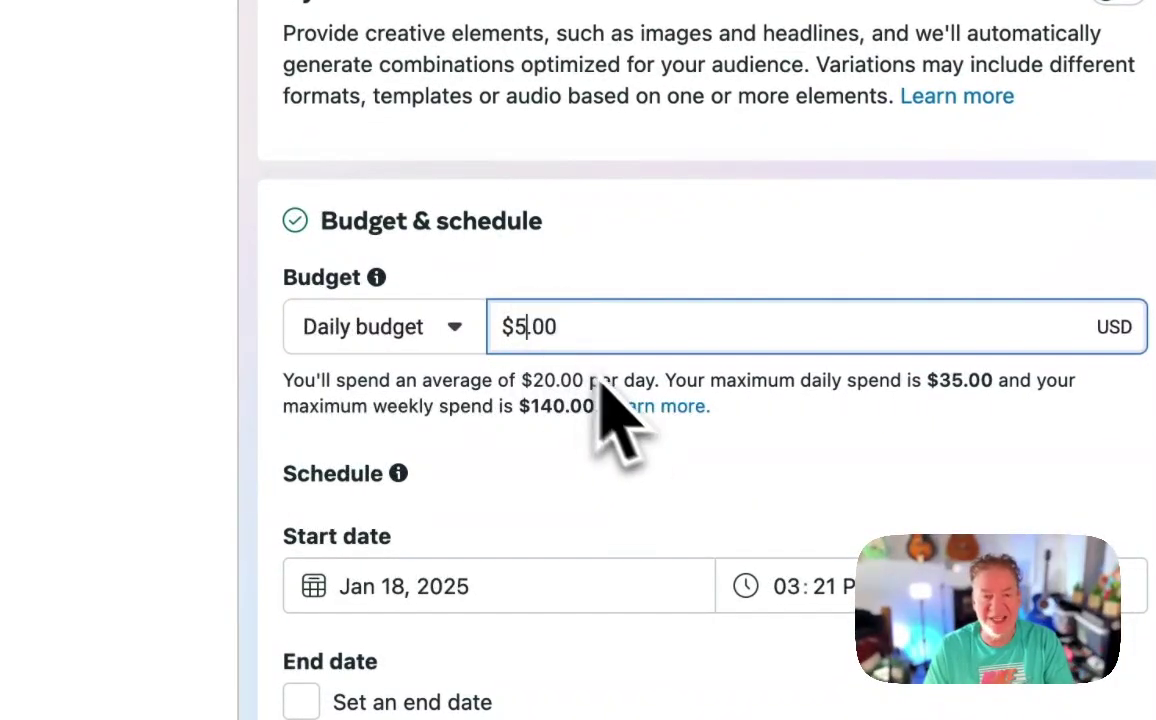
key("Tab")
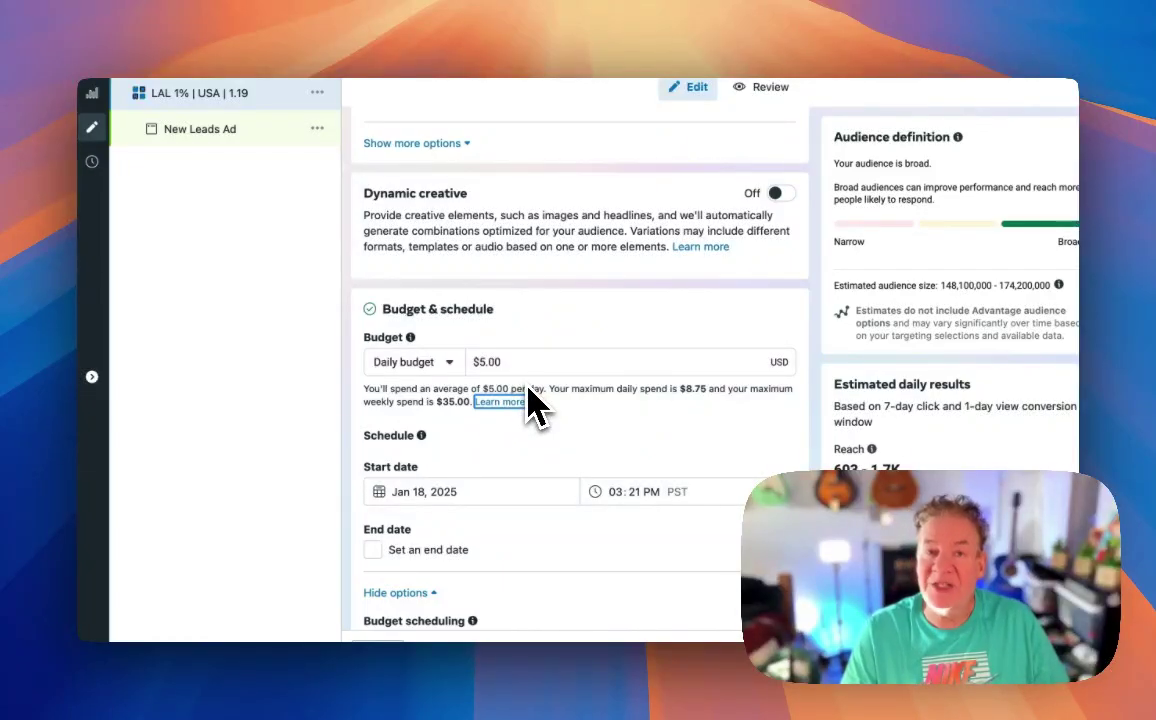
Set the ad set's daily budget to $20.00.
left_click(480, 361)
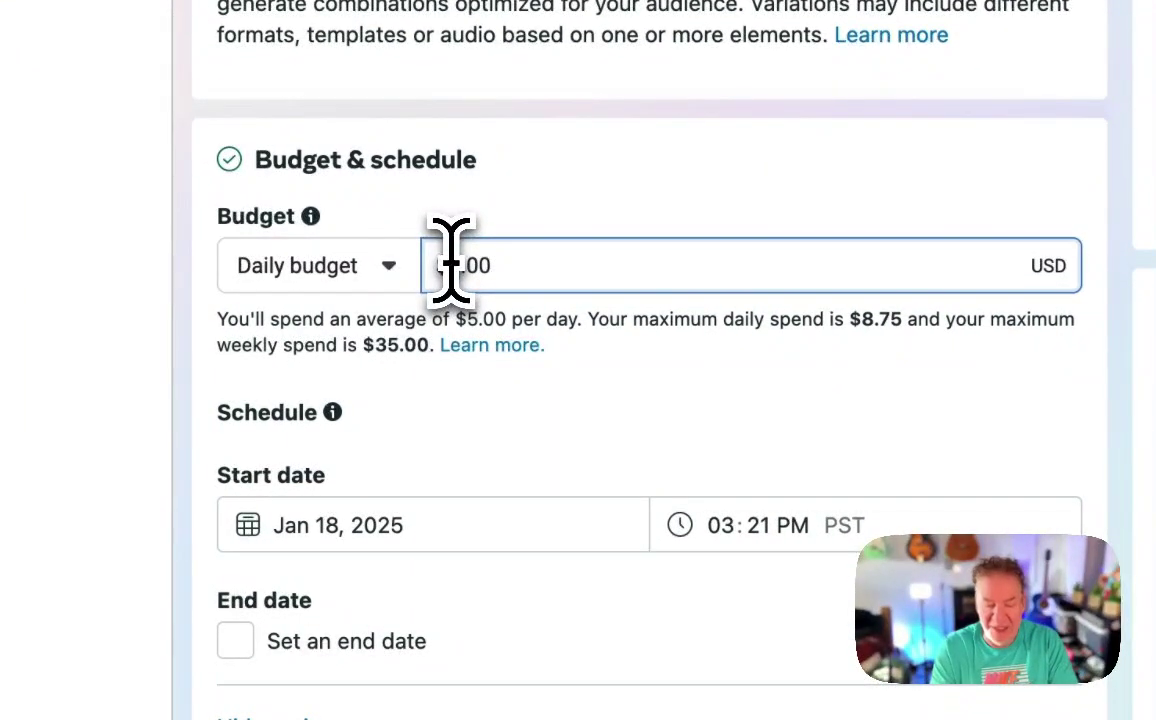
type("0")
key("Tab")
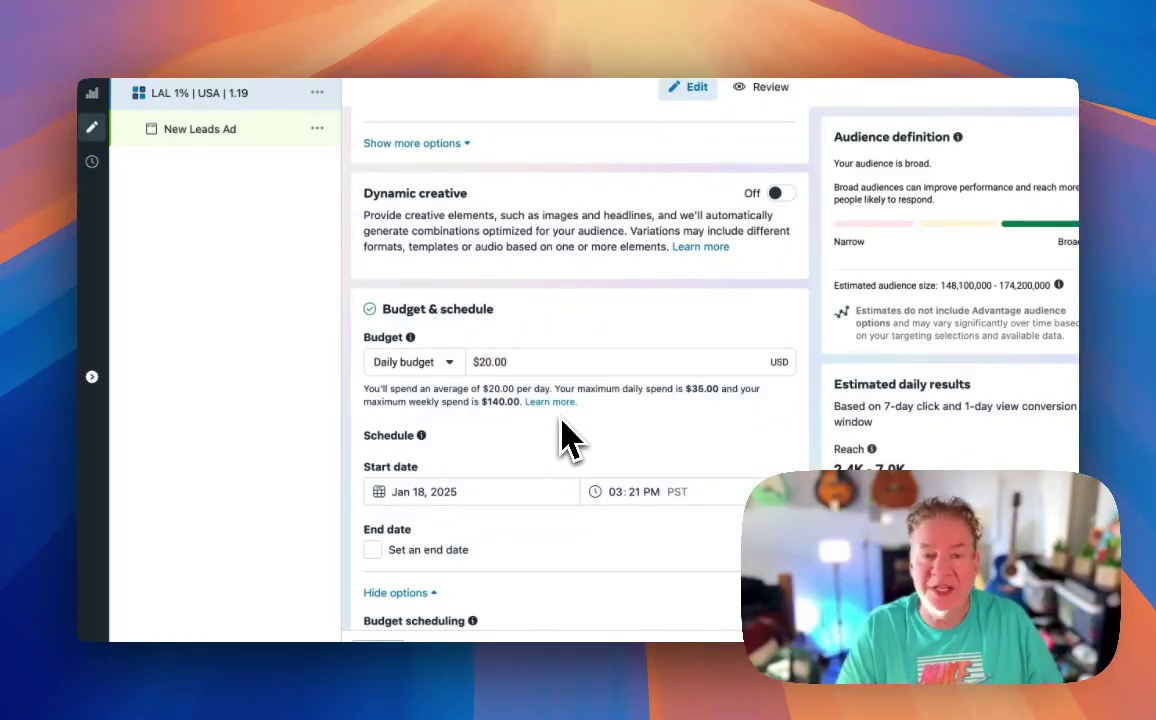
Switch the ad set from Advantage+ audience to the original audience options and confirm using the original audience.
scroll(583, 440, "down", 2)
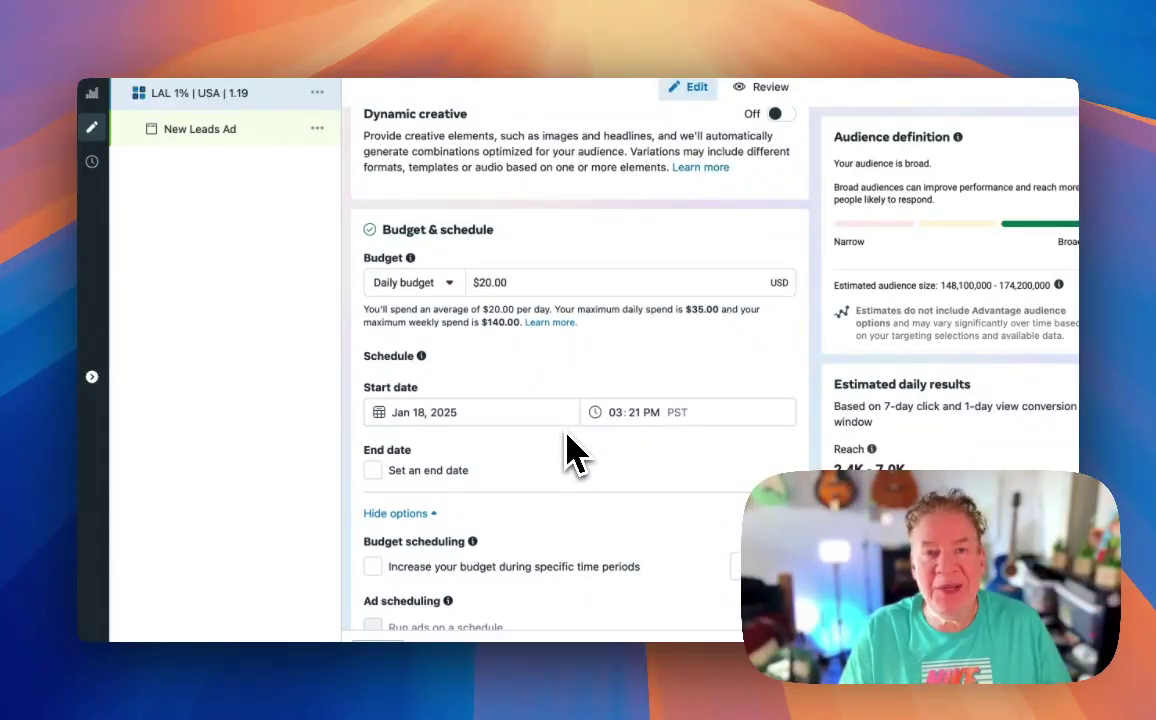
scroll(566, 448, "down", 1)
scroll(578, 452, "down", 1)
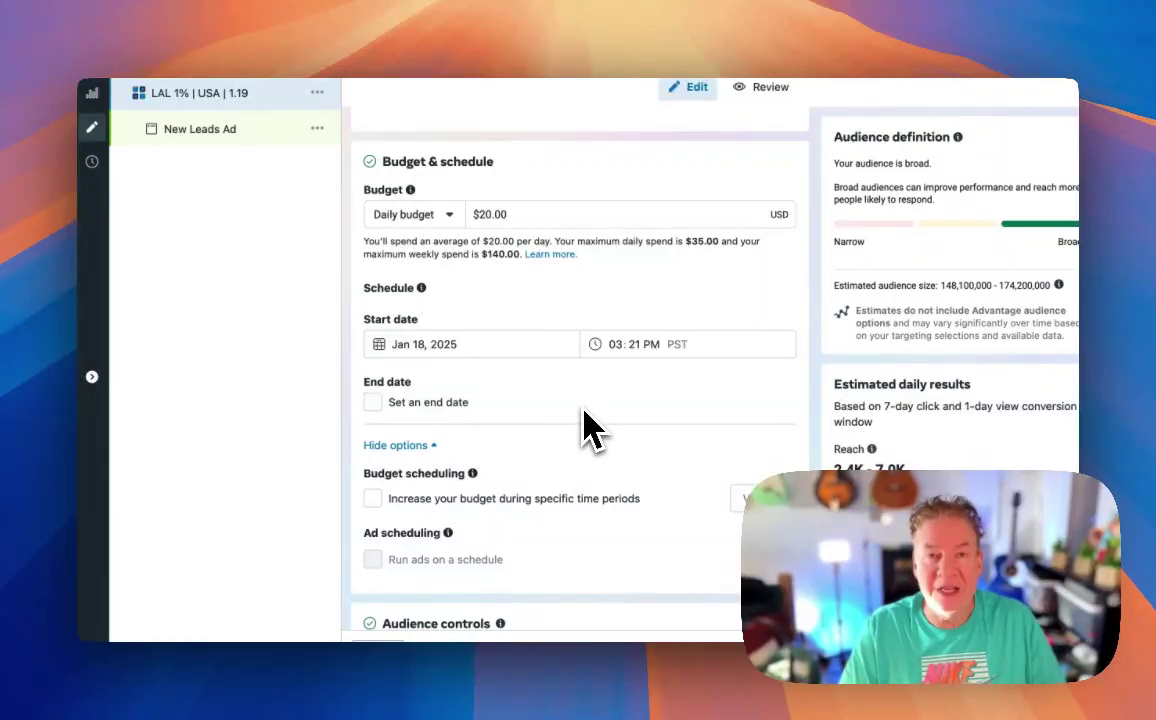
scroll(603, 478, "down", 5)
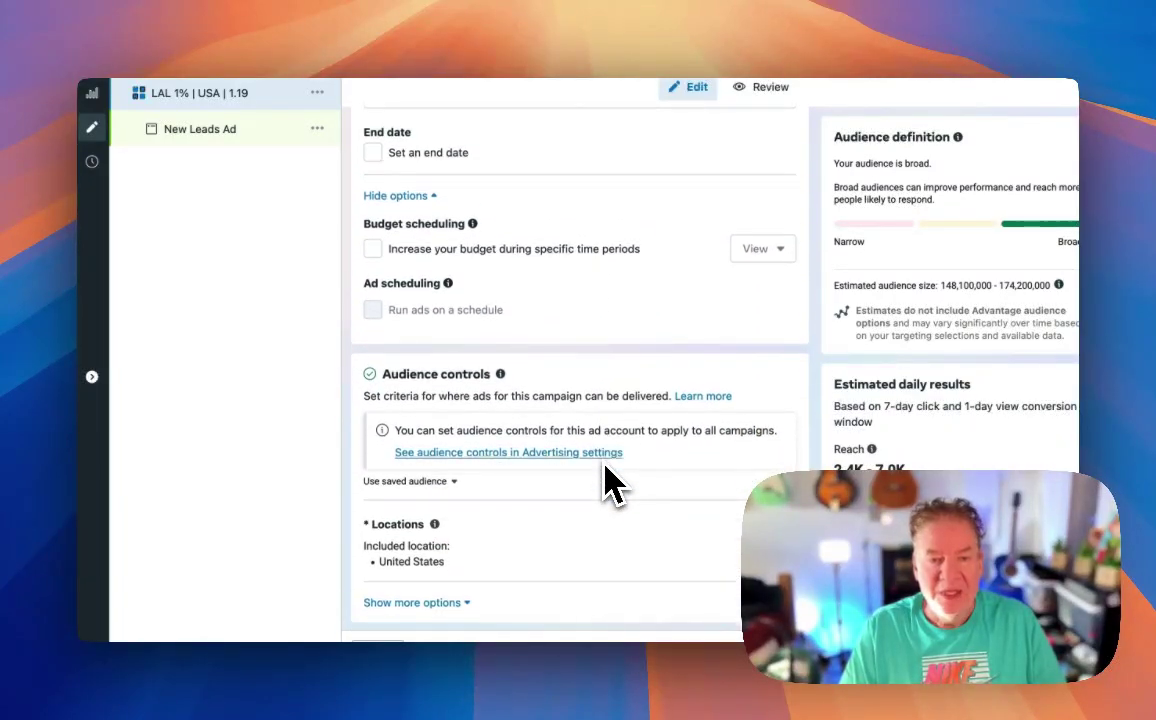
scroll(610, 483, "down", 2)
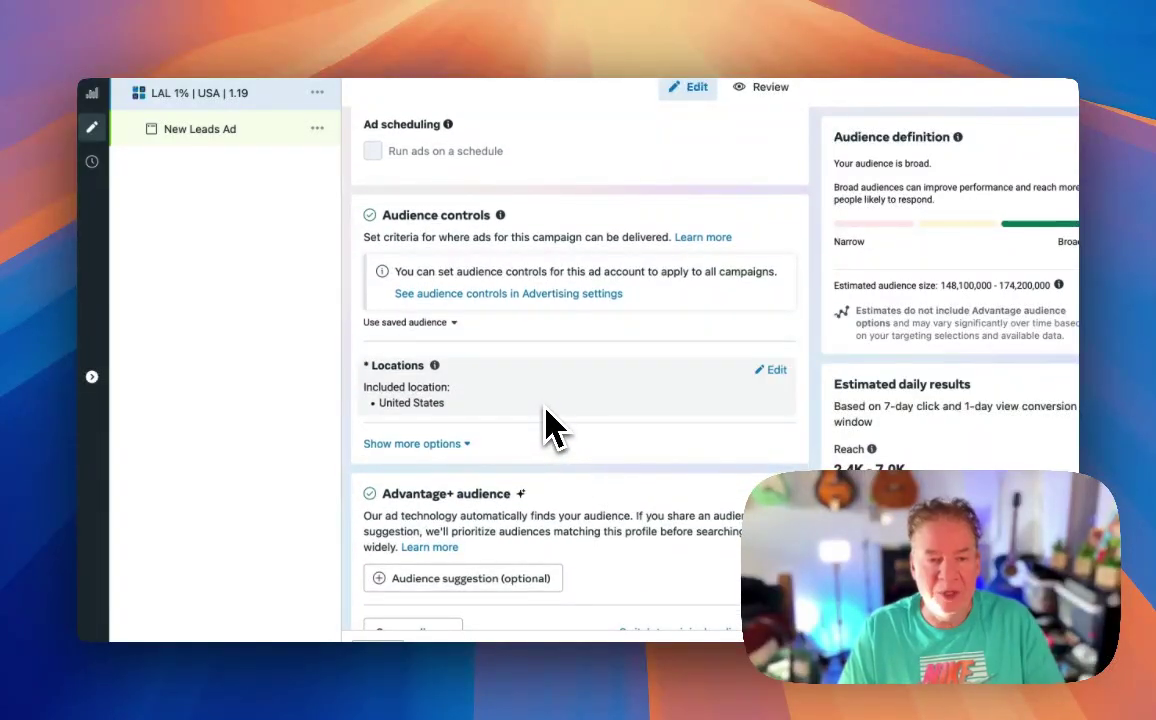
scroll(580, 432, "down", 3)
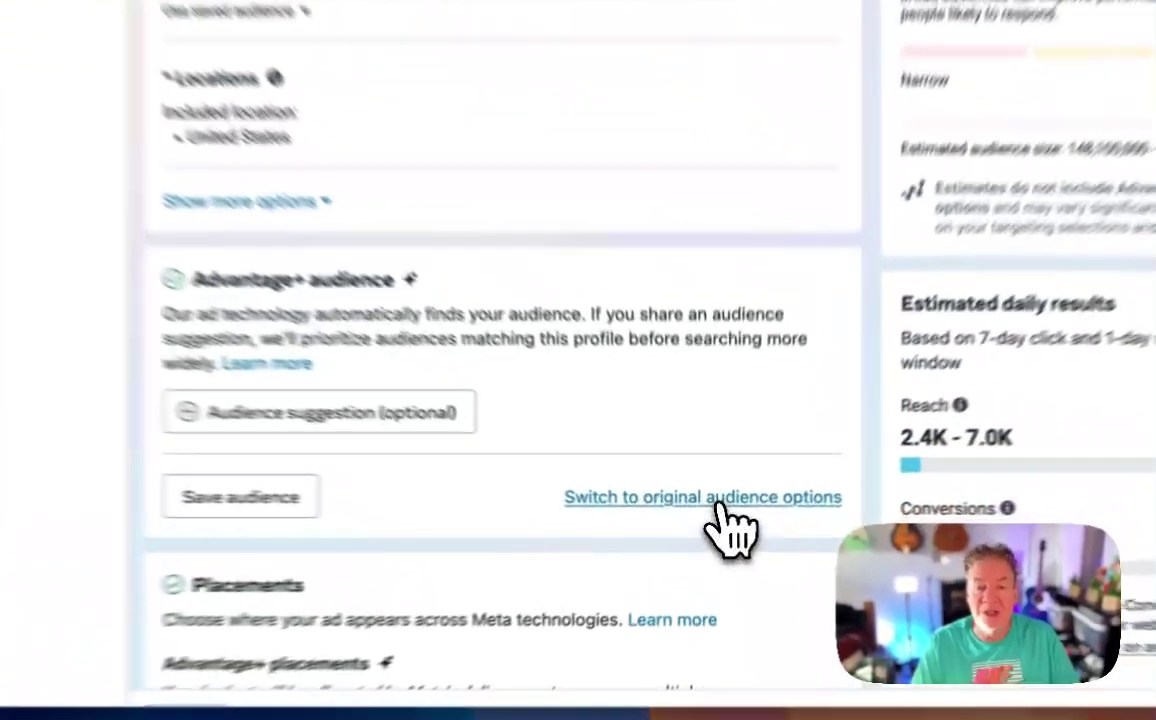
left_click(718, 510)
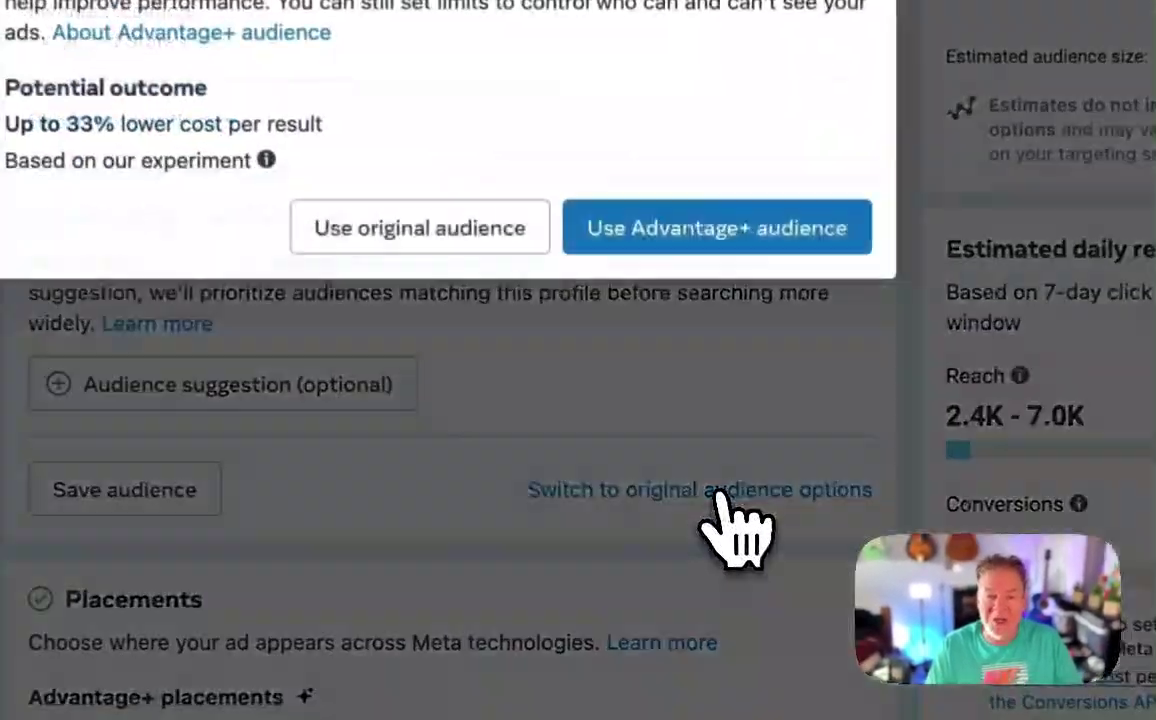
left_click(444, 235)
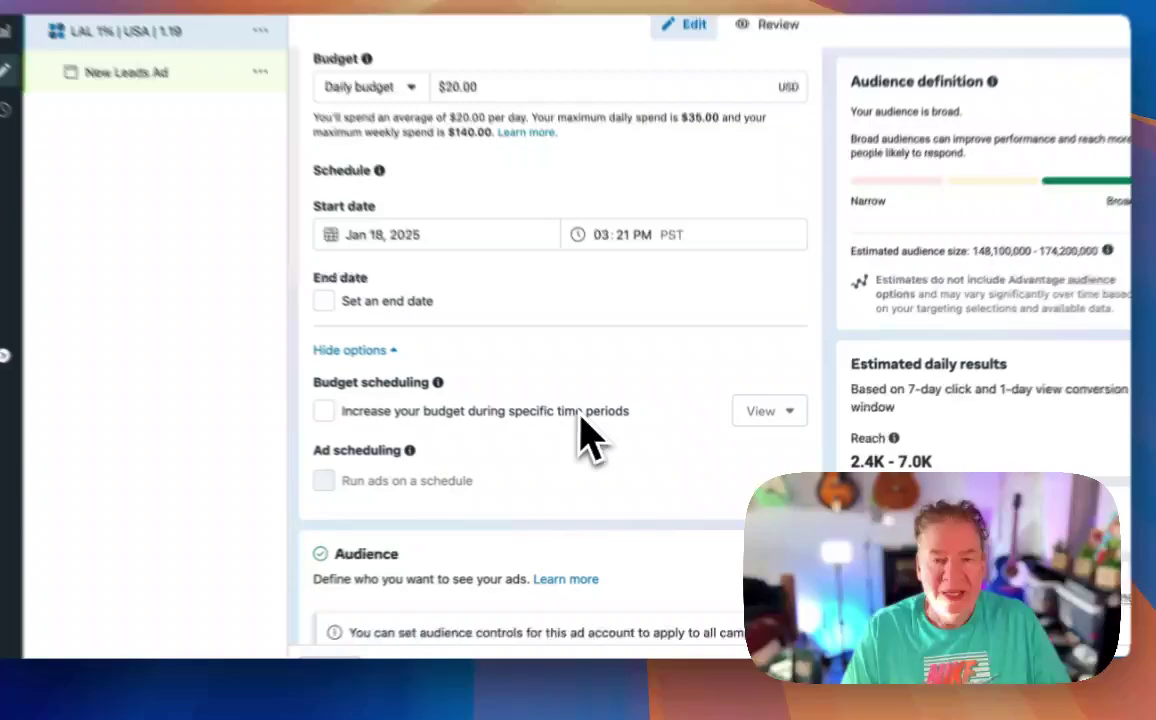
Add the lookalike audience "Lookalike (US, 1%) - JONFINAL-CSV-JAN13-ACTIVE_CAMPAIGN.csv" to the ad set's custom audiences.
scroll(600, 440, "down", 3)
scroll(600, 445, "down", 5)
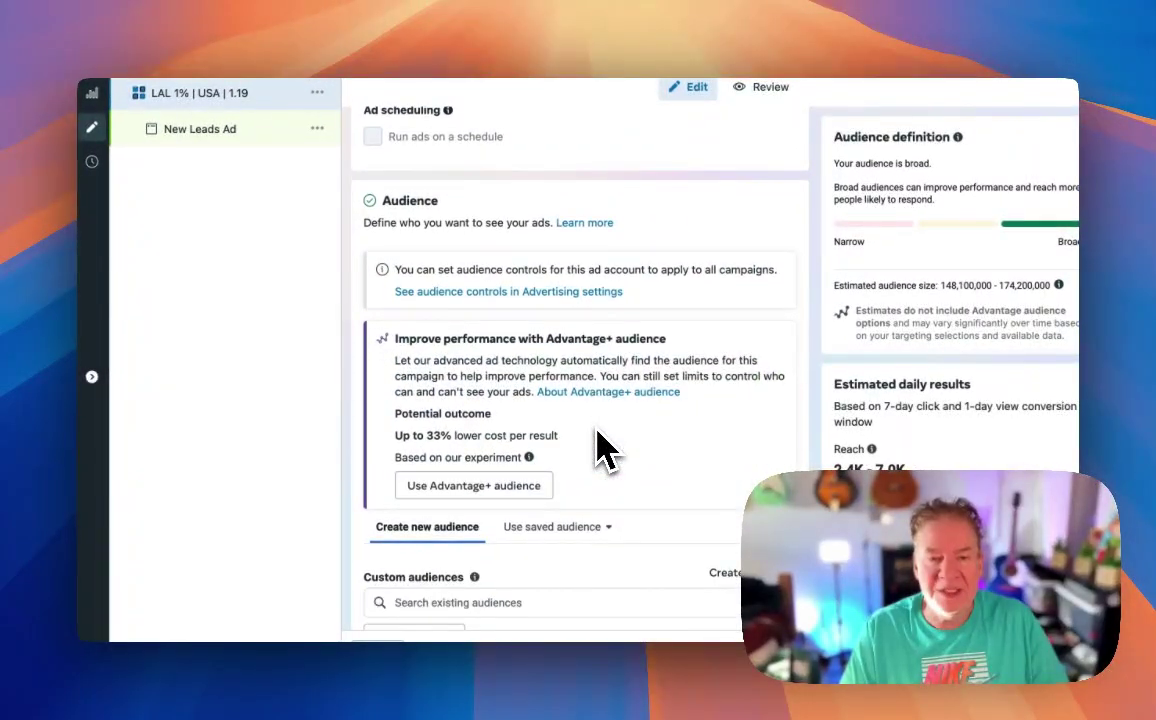
scroll(600, 445, "down", 1)
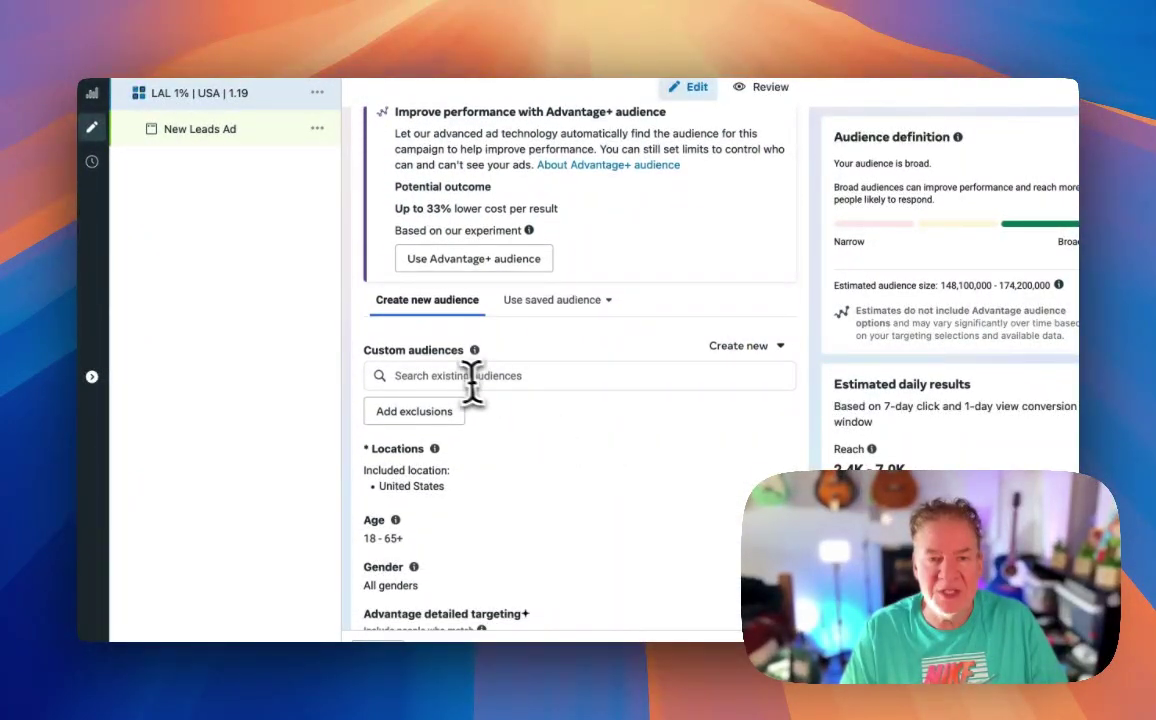
left_click(458, 374)
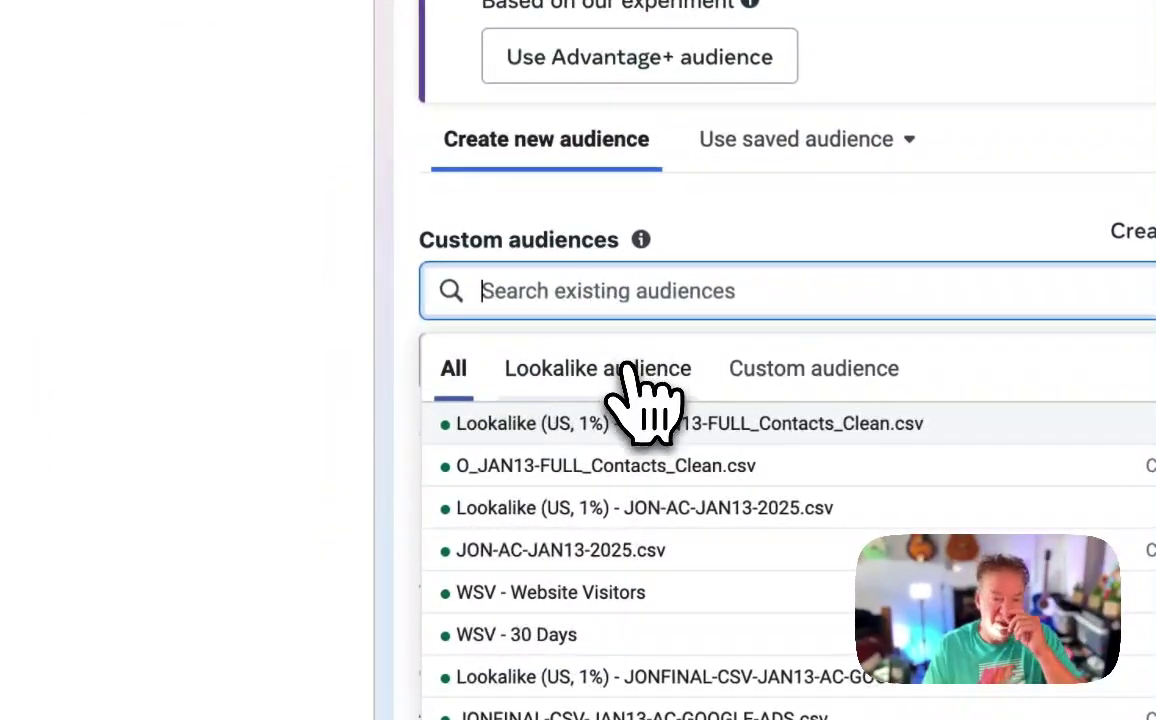
left_click(620, 372)
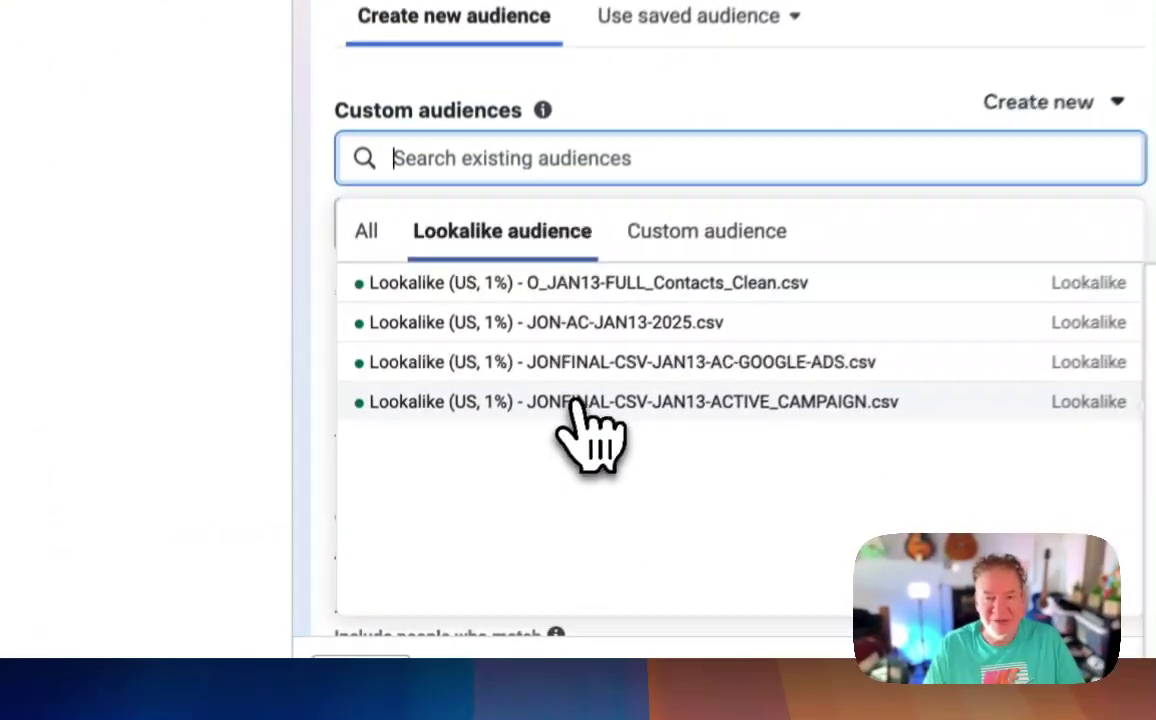
left_click(492, 506)
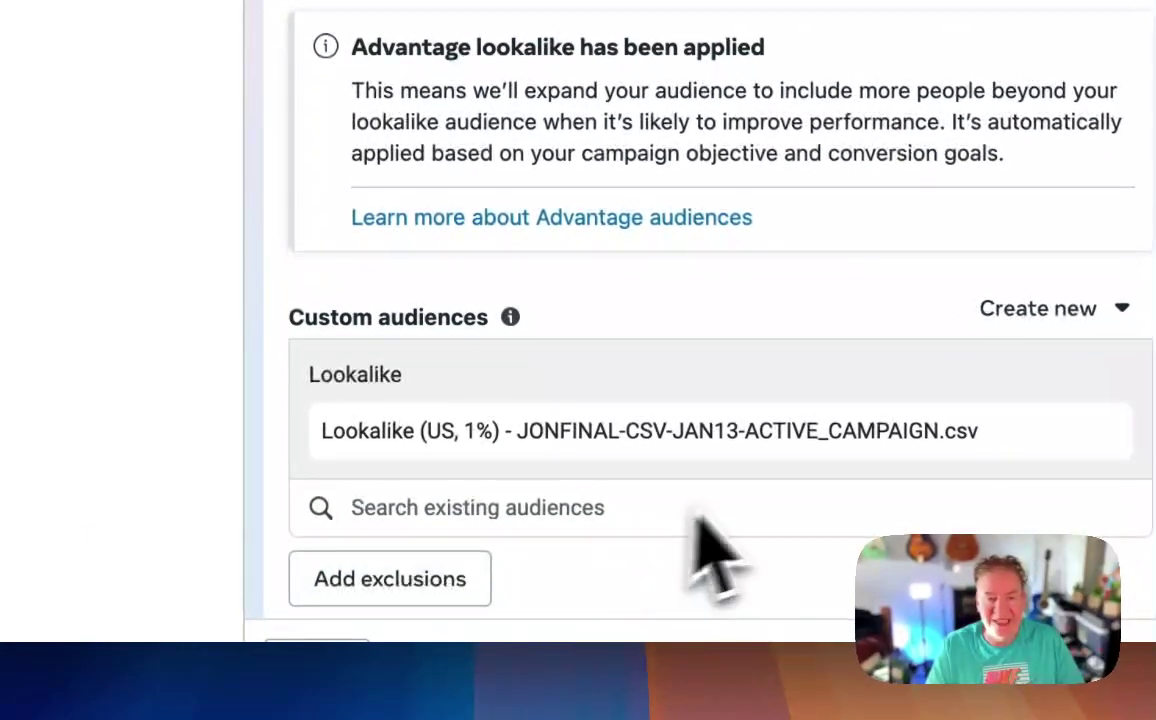
Set the audience's minimum age to 35, keeping the maximum at 65+.
scroll(720, 545, "down", 3)
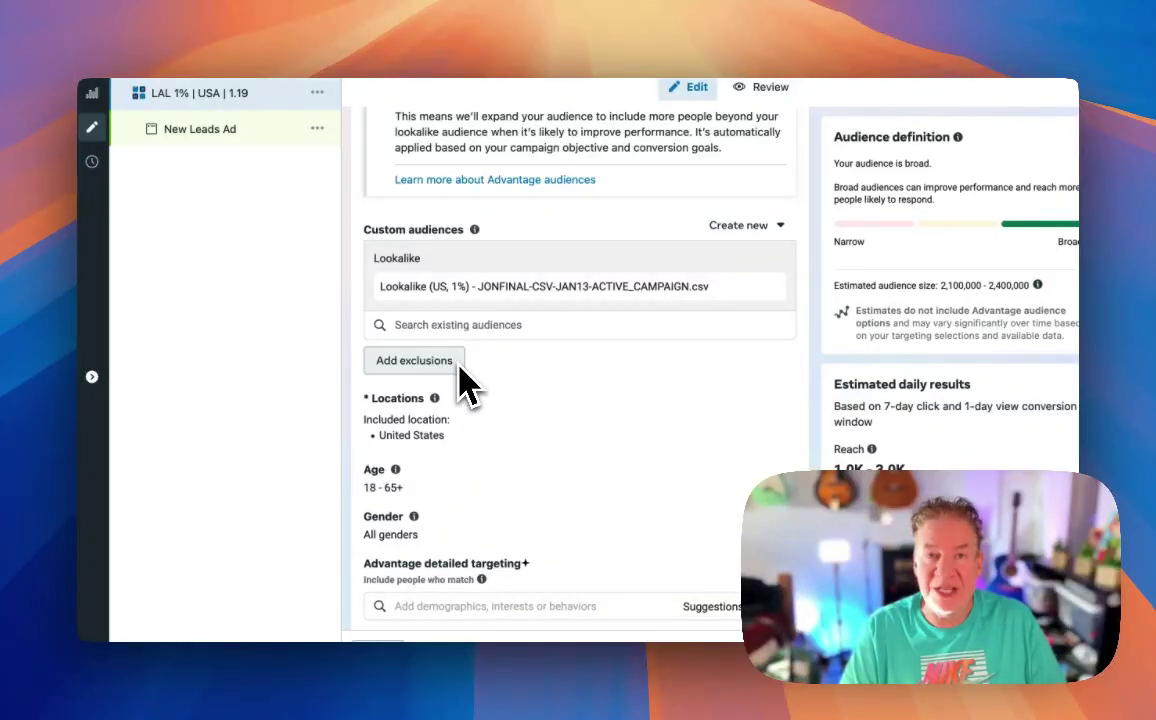
scroll(490, 426, "down", 2)
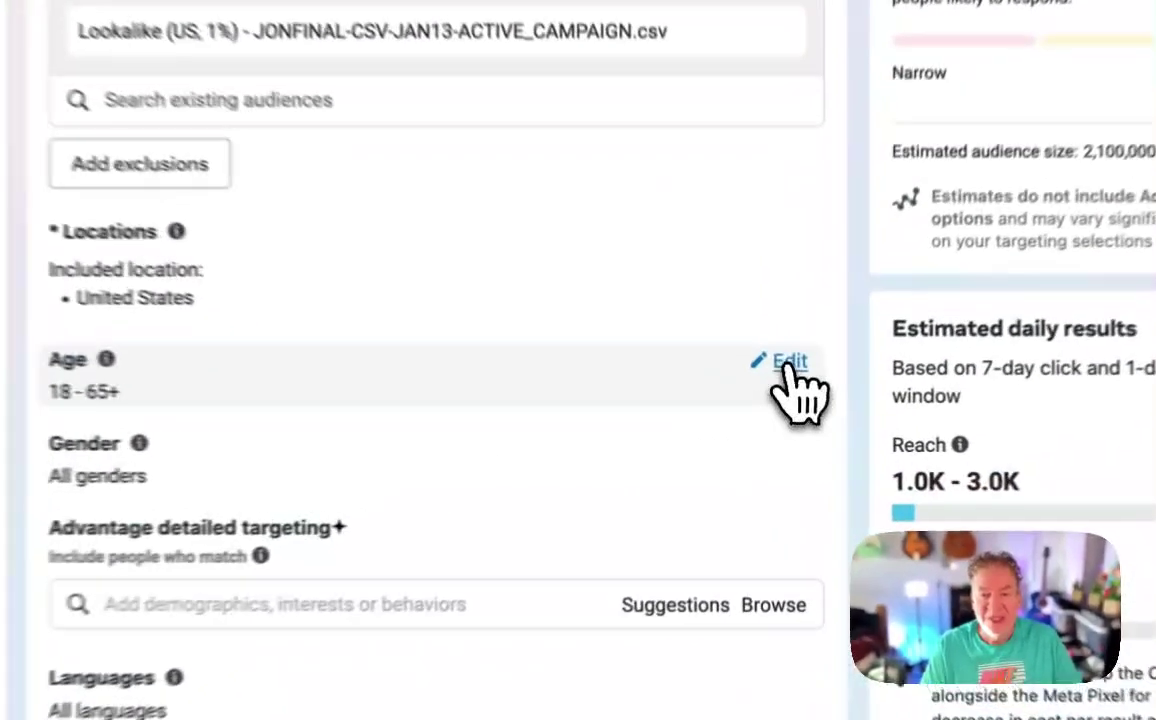
left_click(772, 402)
left_click(424, 428)
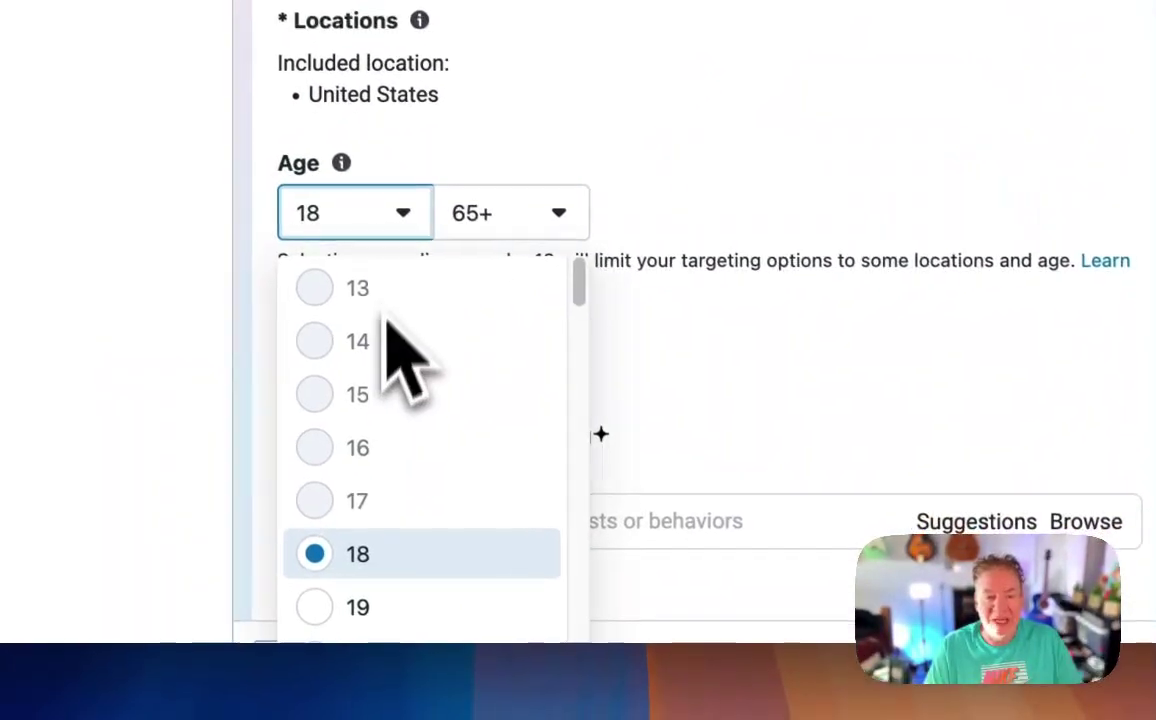
scroll(395, 380, "down", 5)
scroll(440, 510, "down", 2)
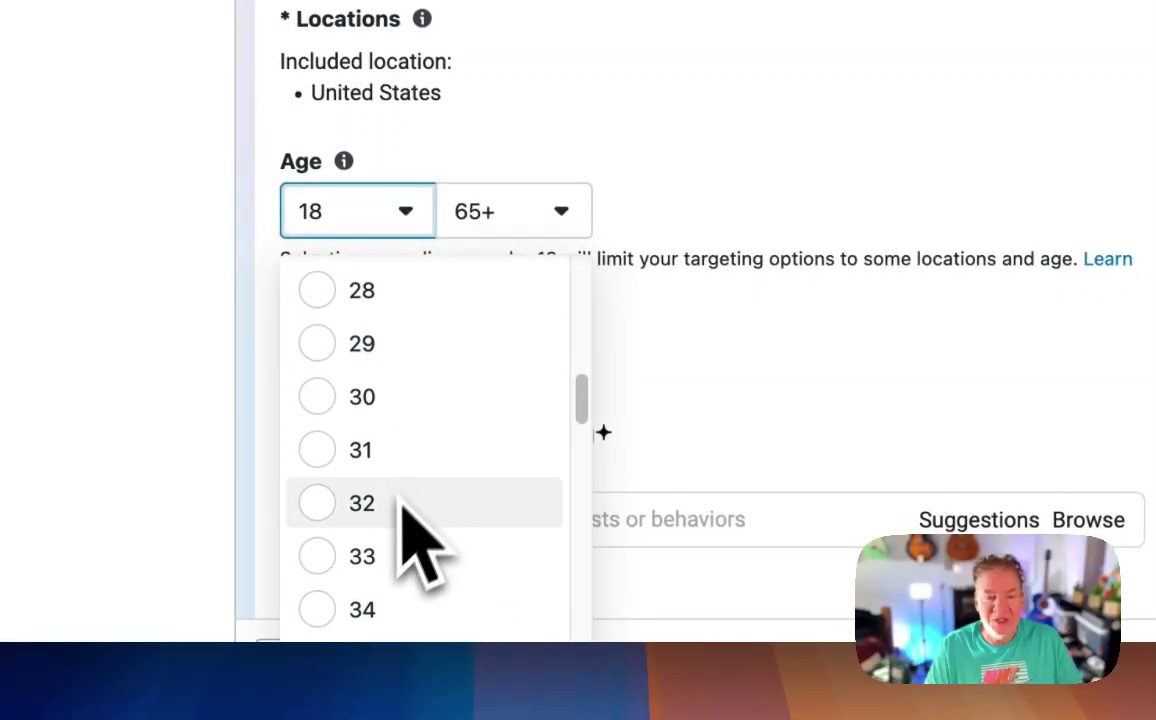
scroll(400, 570, "down", 1)
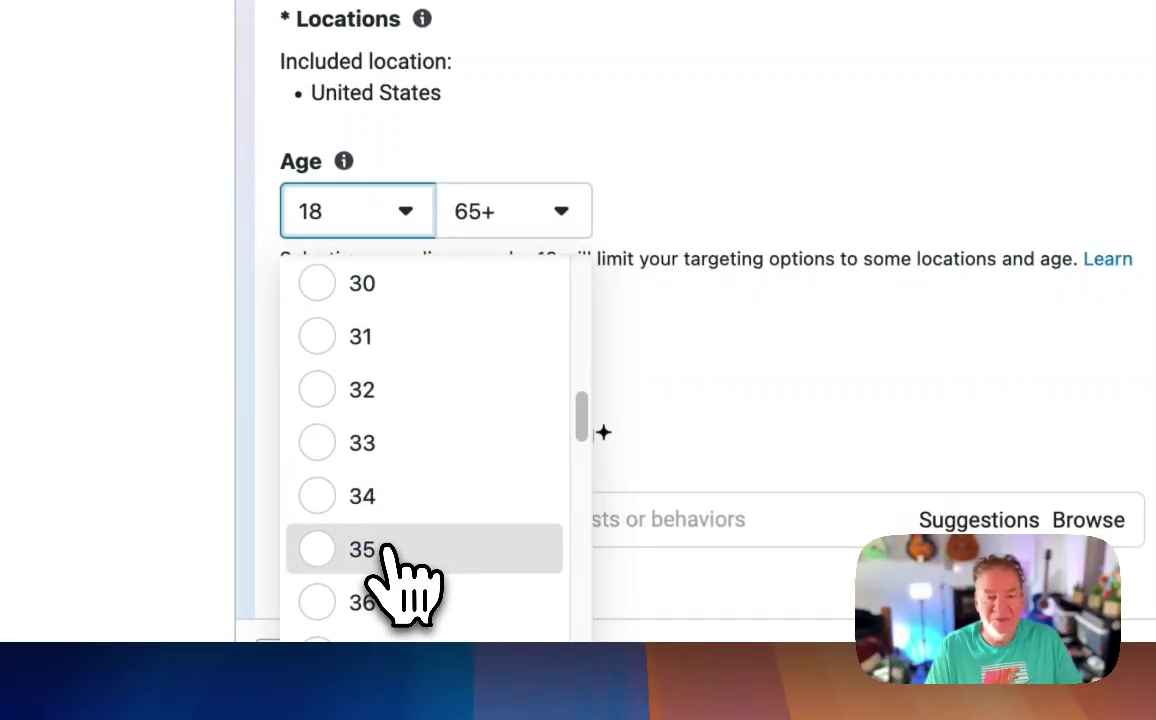
left_click(387, 550)
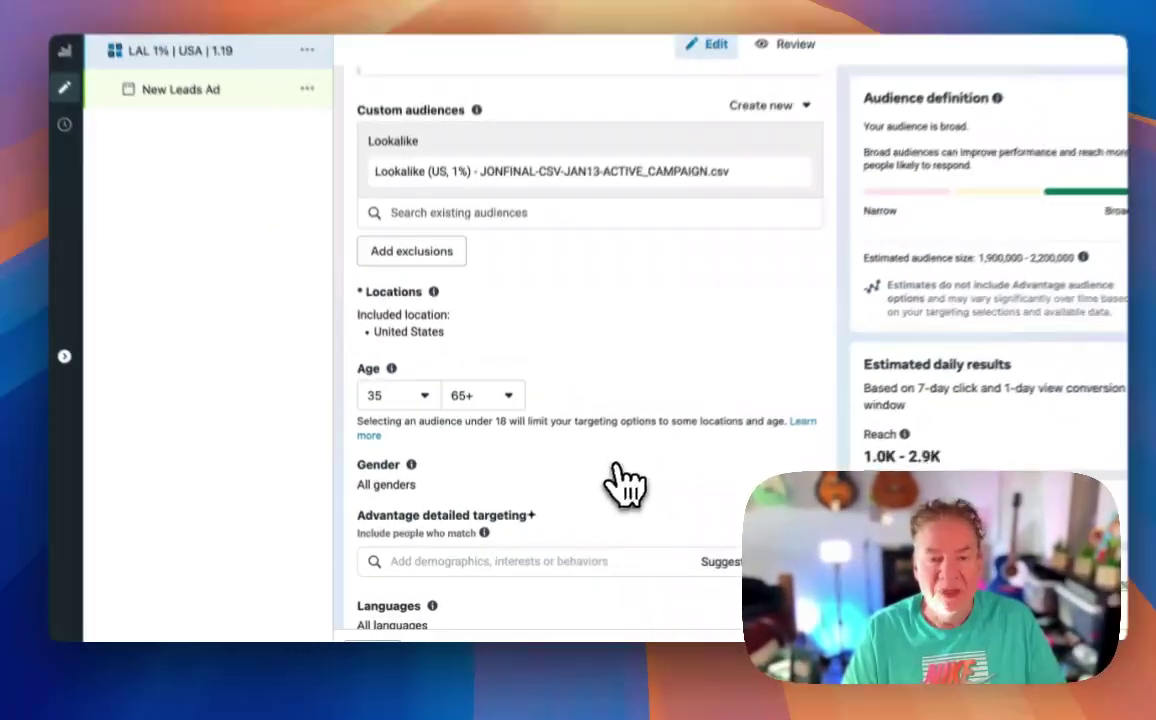
Check the ad set's remaining targeting and placements, then open its New Leads Ad and rename it LAL Ad Sample 1.
scroll(690, 430, "down", 2)
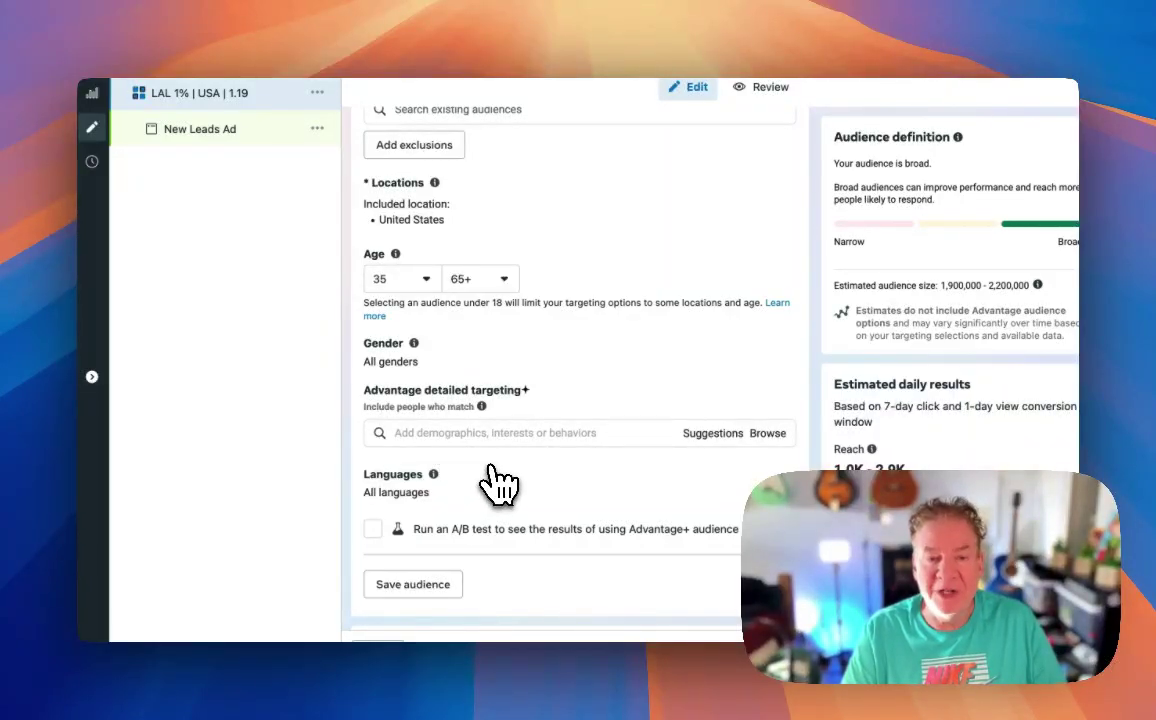
scroll(500, 485, "down", 5)
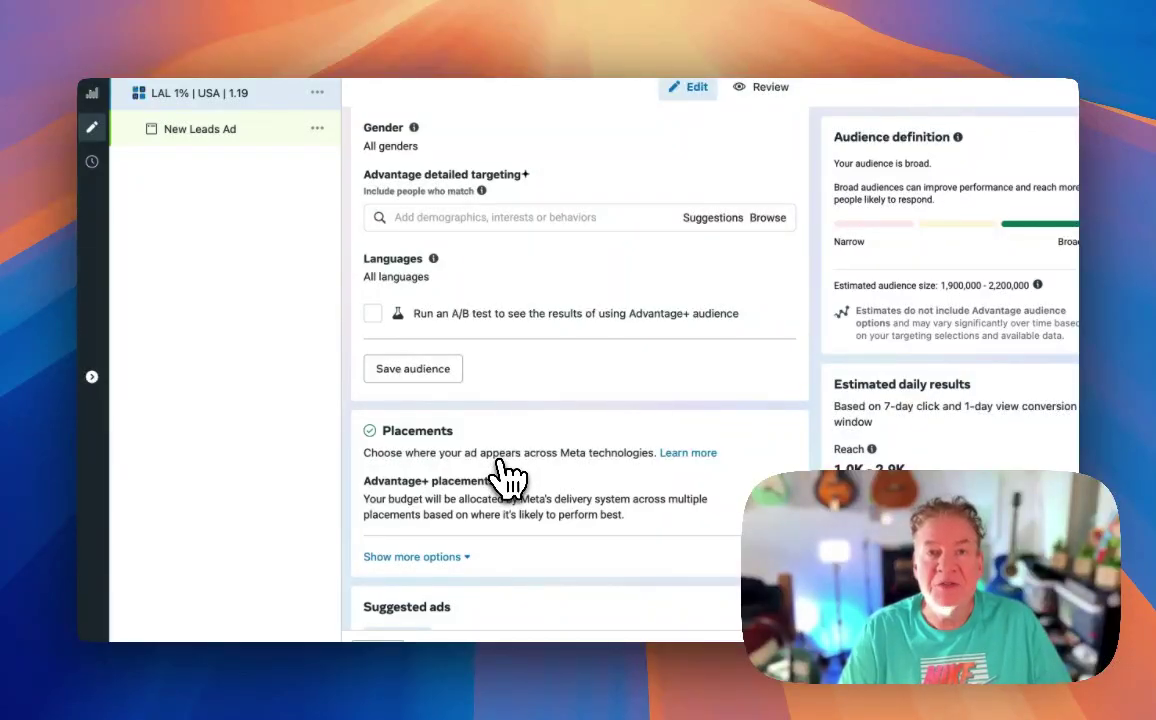
scroll(515, 478, "down", 1)
scroll(515, 475, "down", 4)
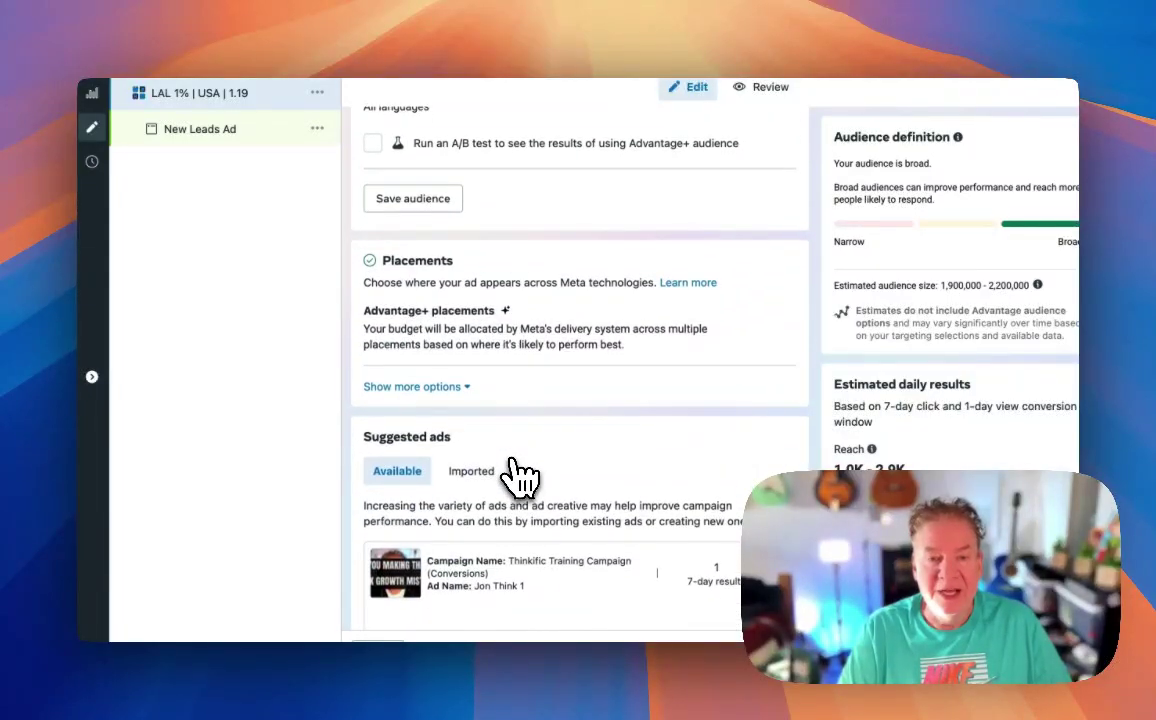
scroll(516, 475, "down", 3)
scroll(516, 475, "down", 4)
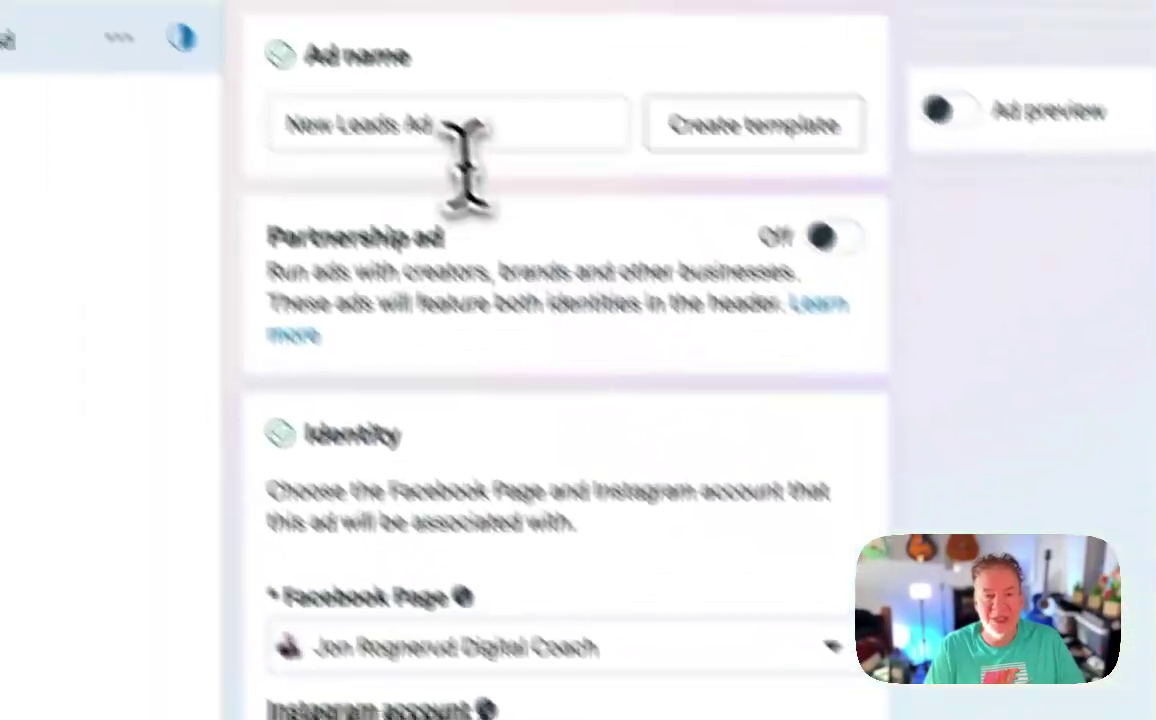
left_click_drag(545, 217, 356, 214)
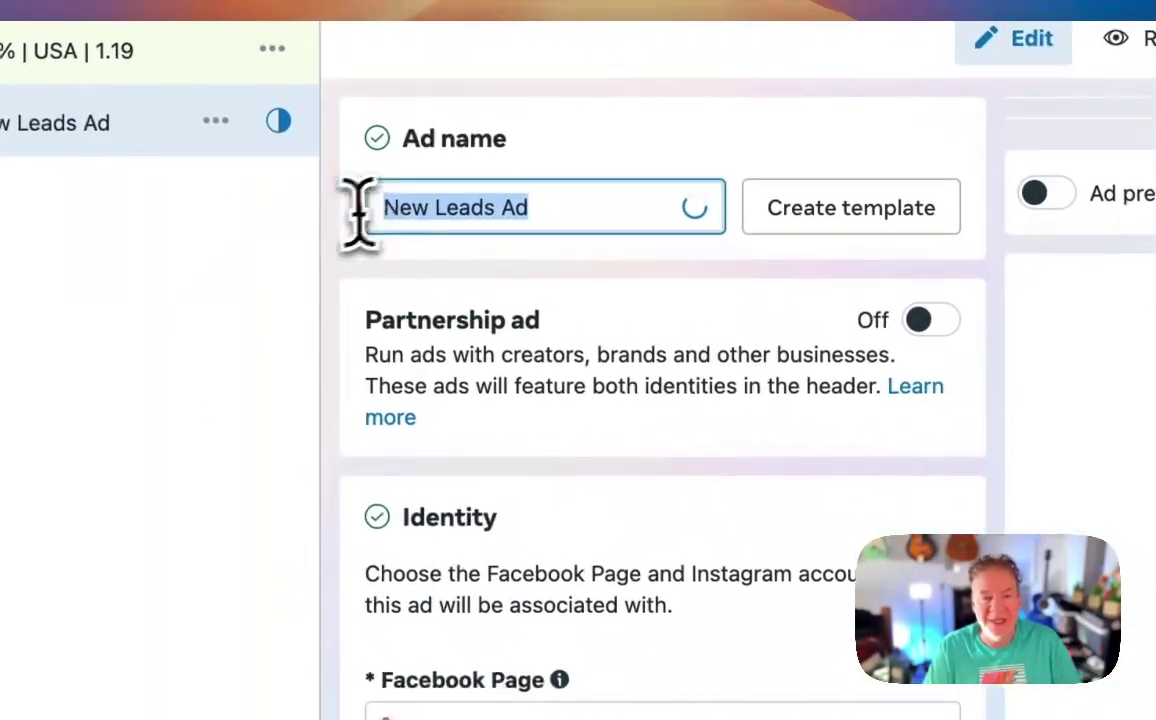
type("LAL")
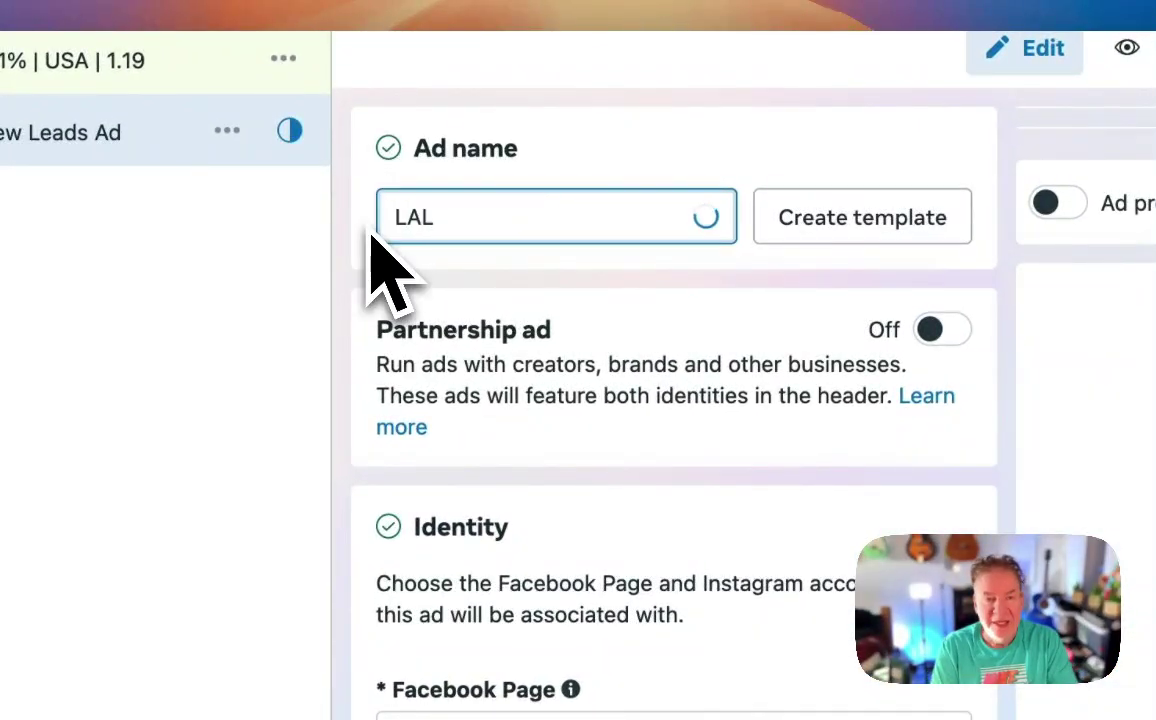
type(" Ad Sample 1")
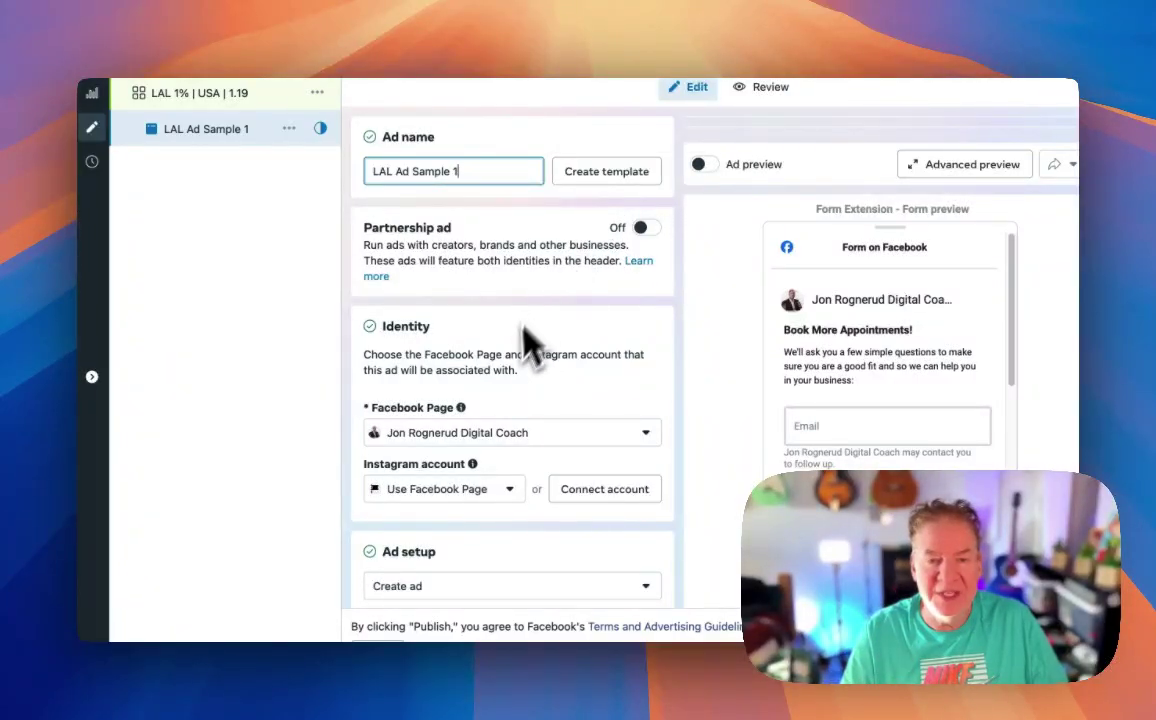
Turn off Multi-advertiser ads in the ad setup, keeping manual upload and the single image or video format.
scroll(520, 490, "down", 2)
scroll(537, 525, "down", 3)
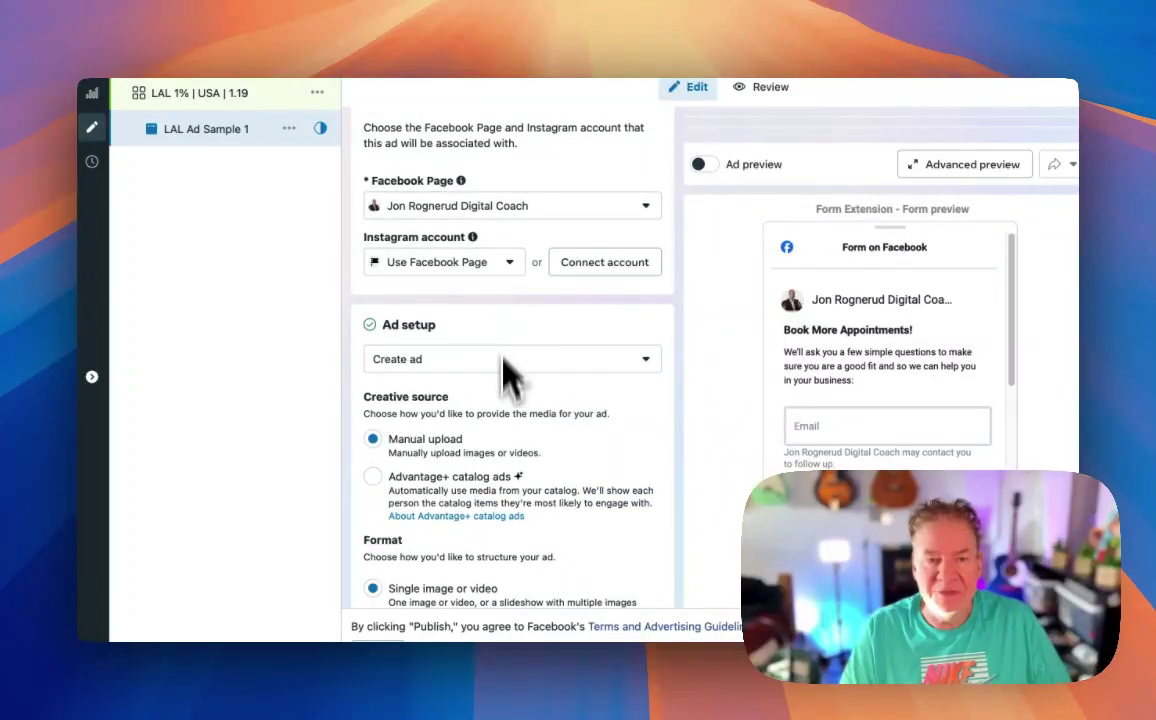
scroll(505, 378, "down", 3)
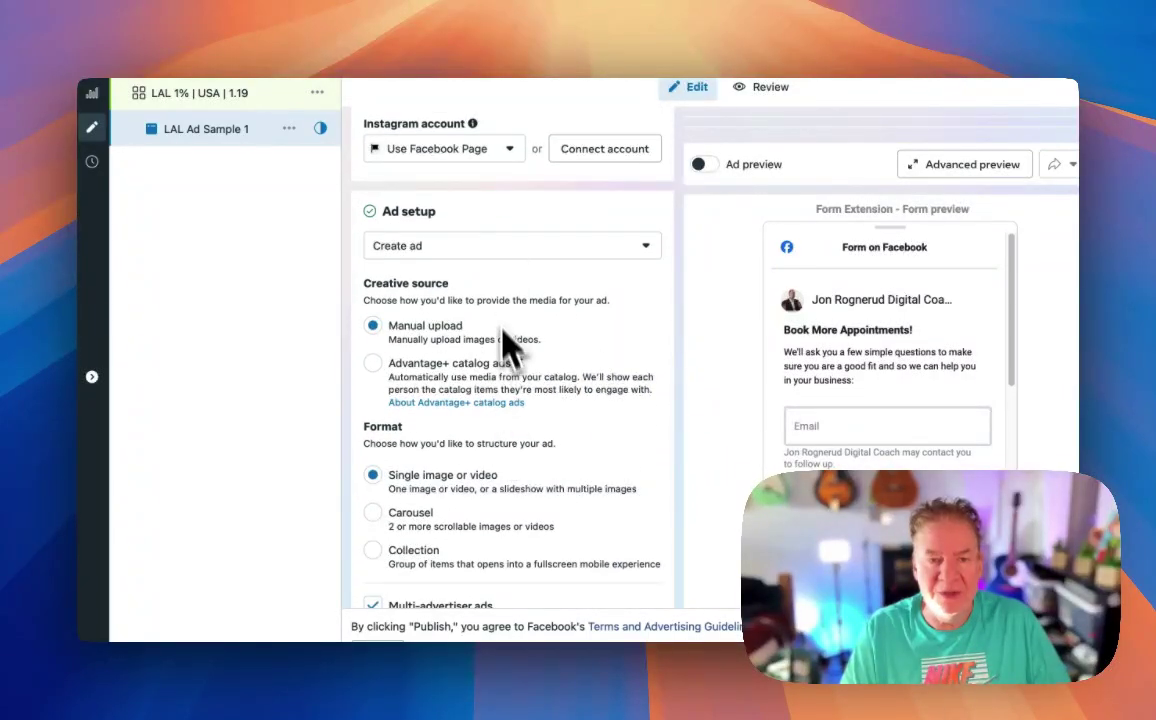
scroll(490, 382, "down", 3)
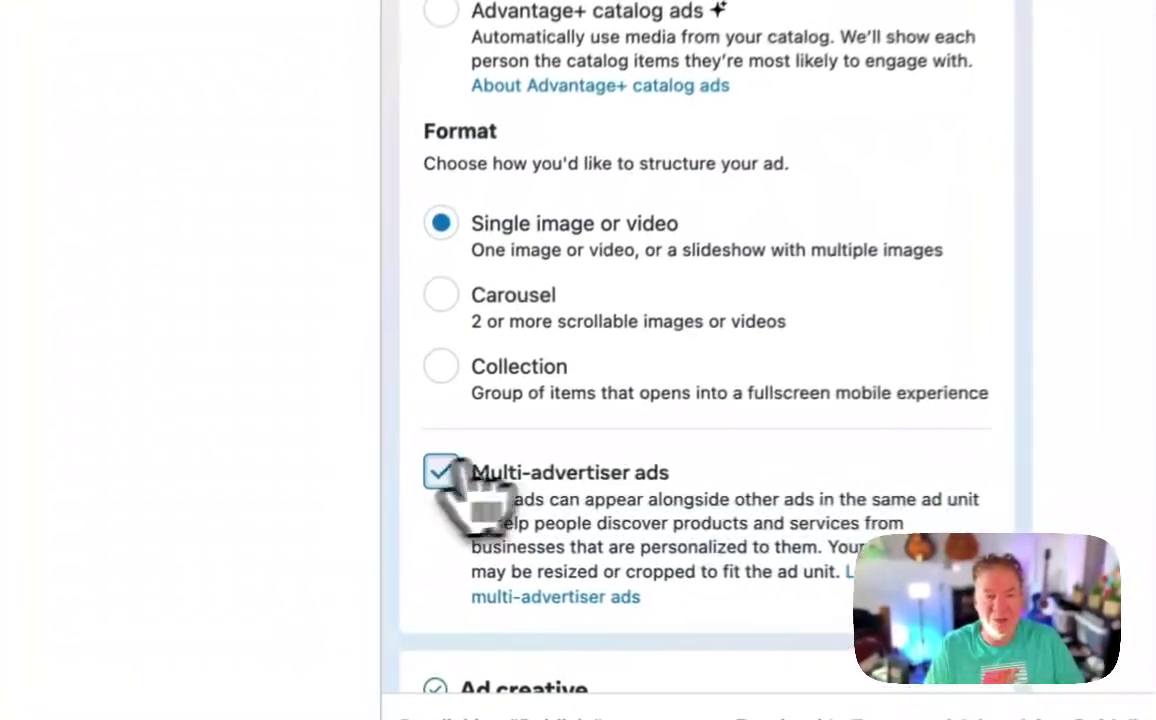
left_click(372, 492)
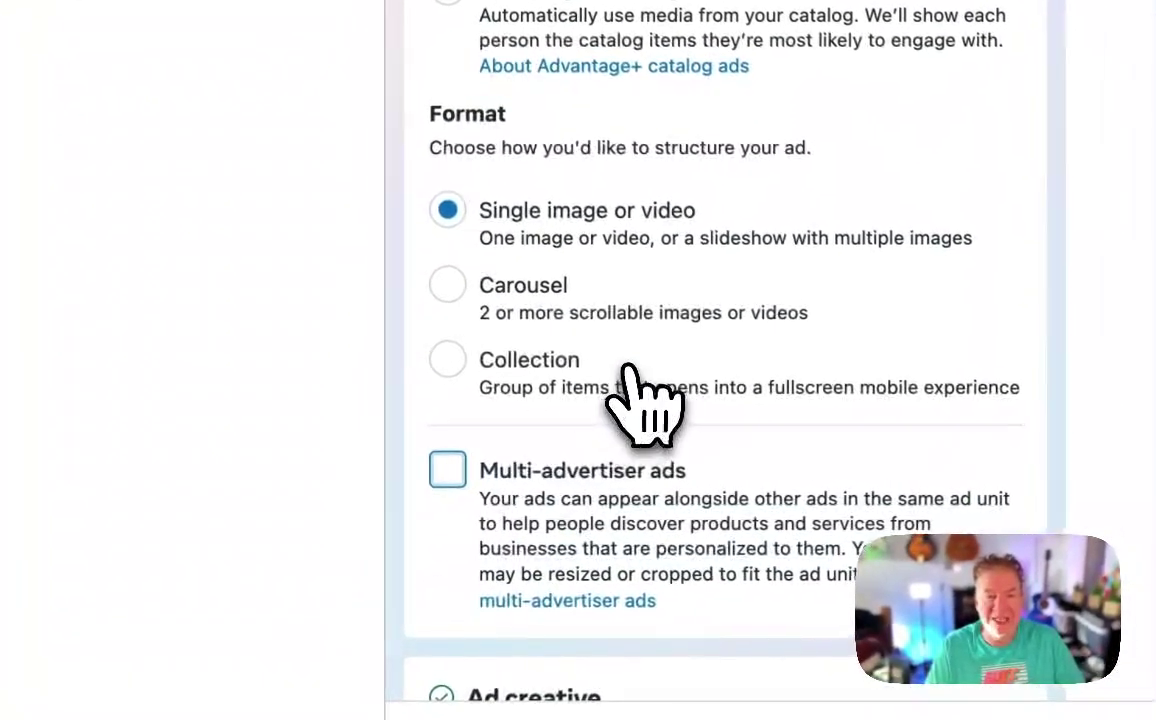
Set up an image ad creative for jonrognerud.com with the green "Attention: Manhattan Beach!" image, leaving its text empty.
scroll(645, 395, "down", 10)
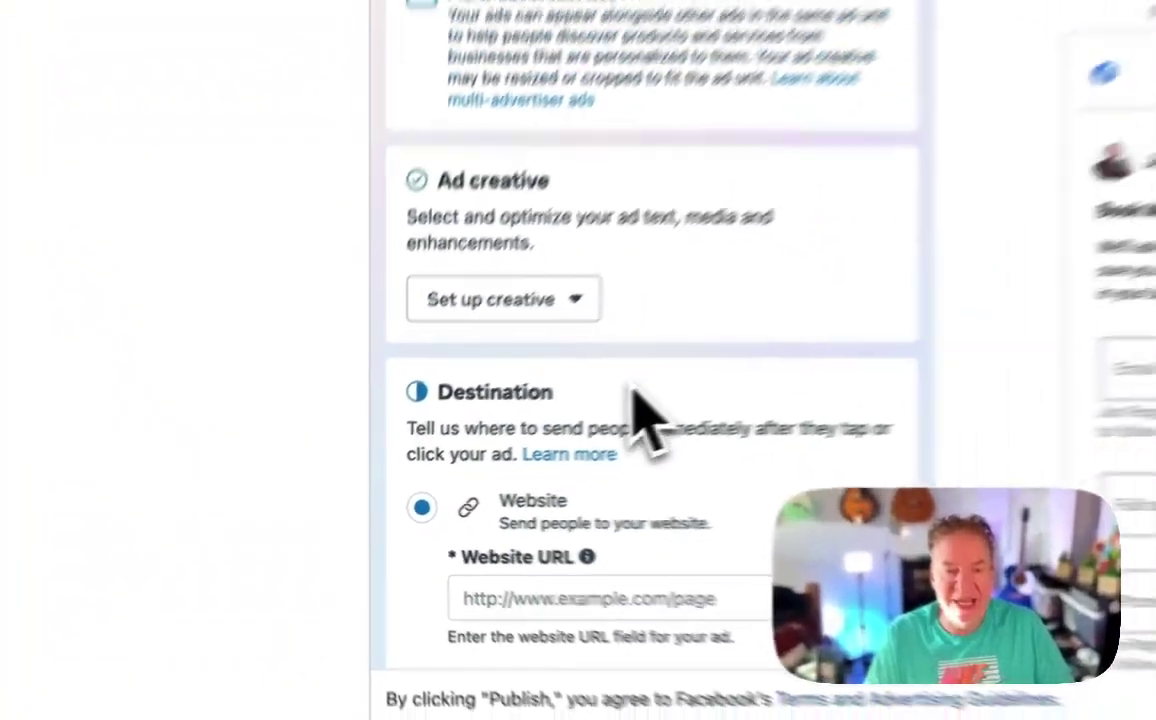
left_click(540, 592)
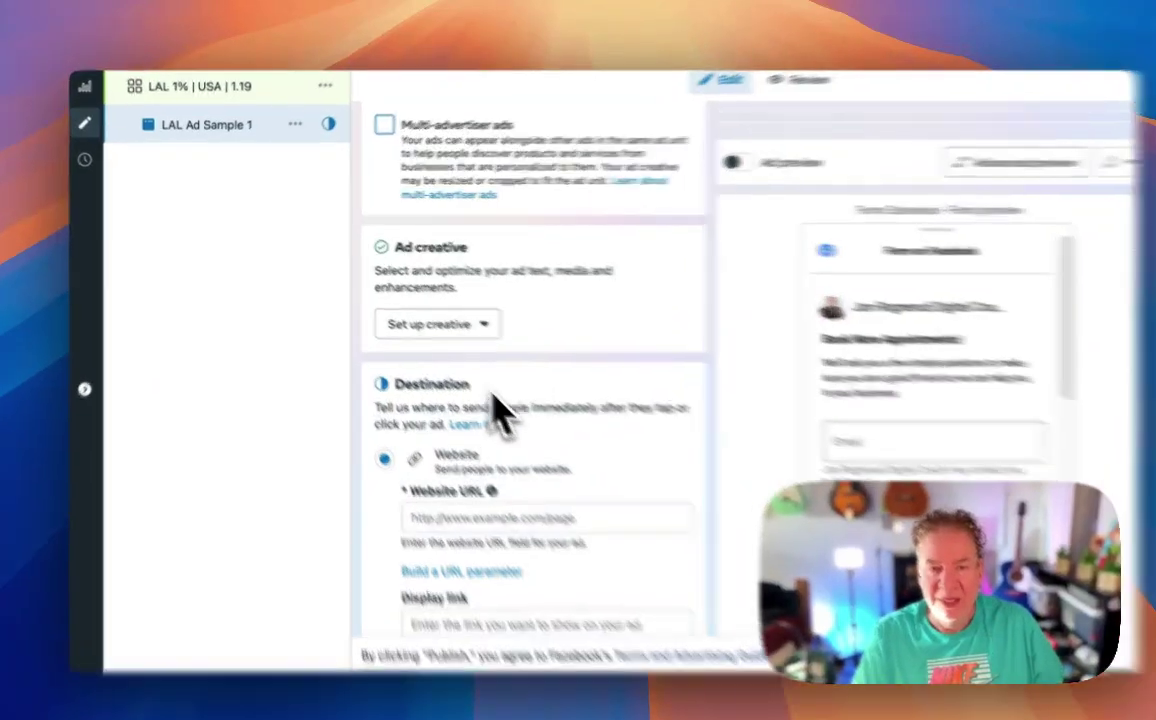
left_click(460, 316)
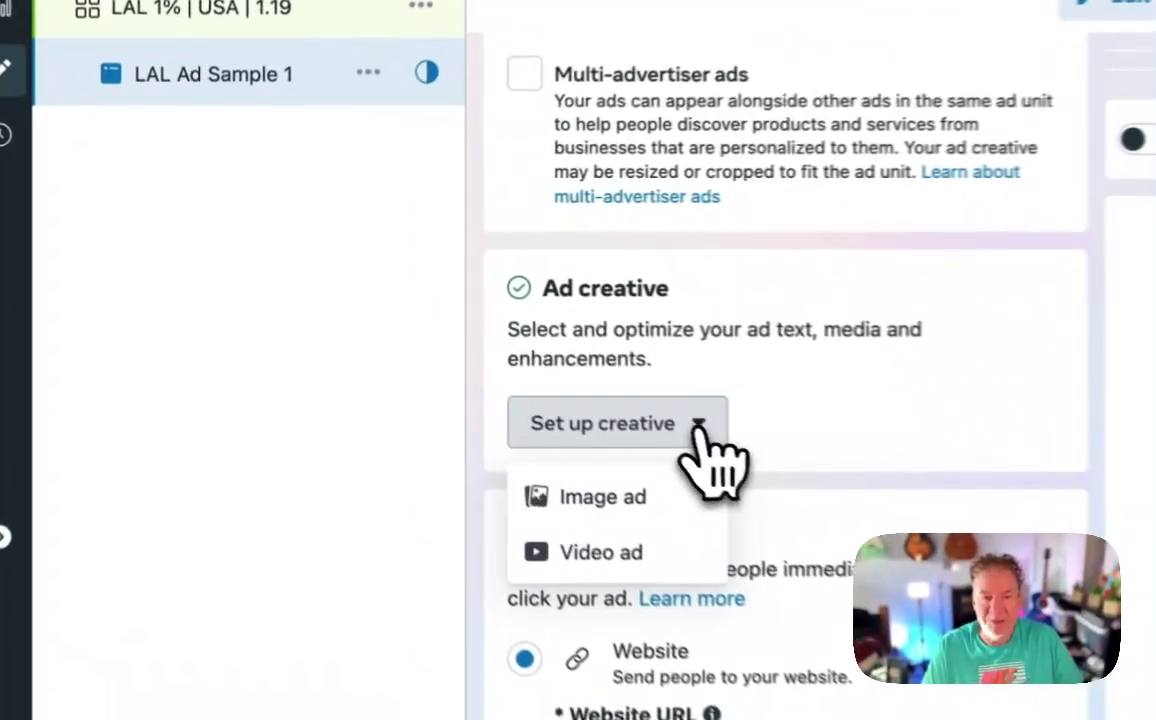
left_click(640, 519)
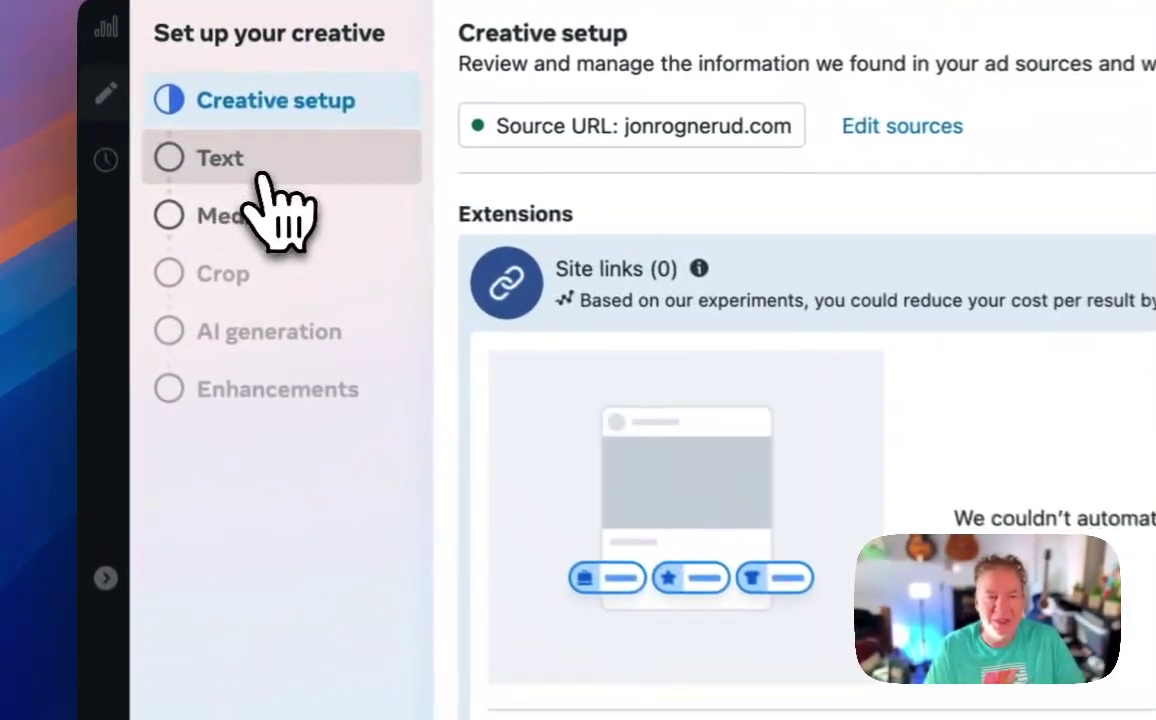
left_click(156, 162)
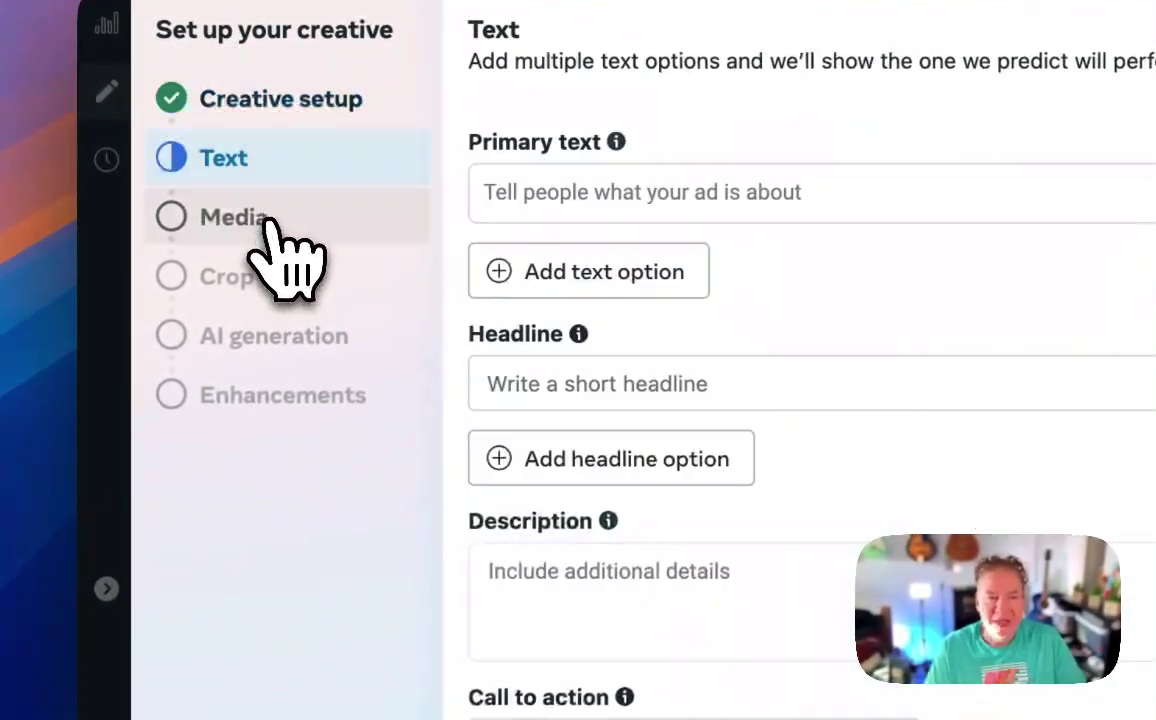
left_click(268, 222)
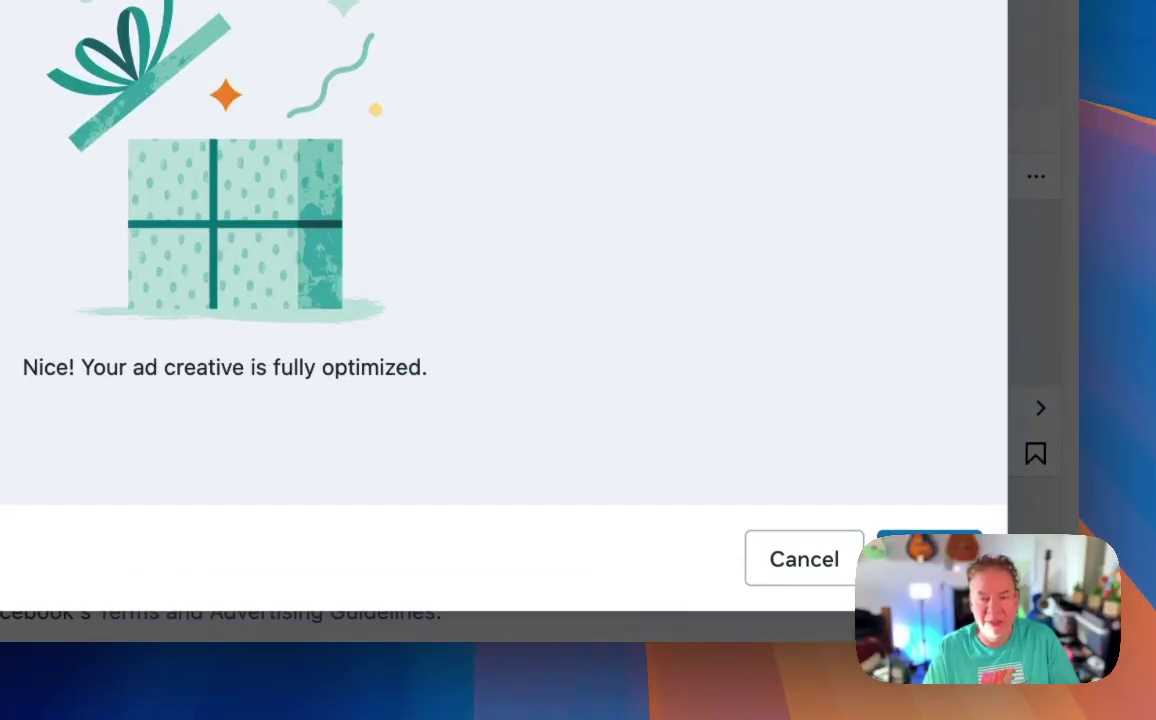
left_click(929, 550)
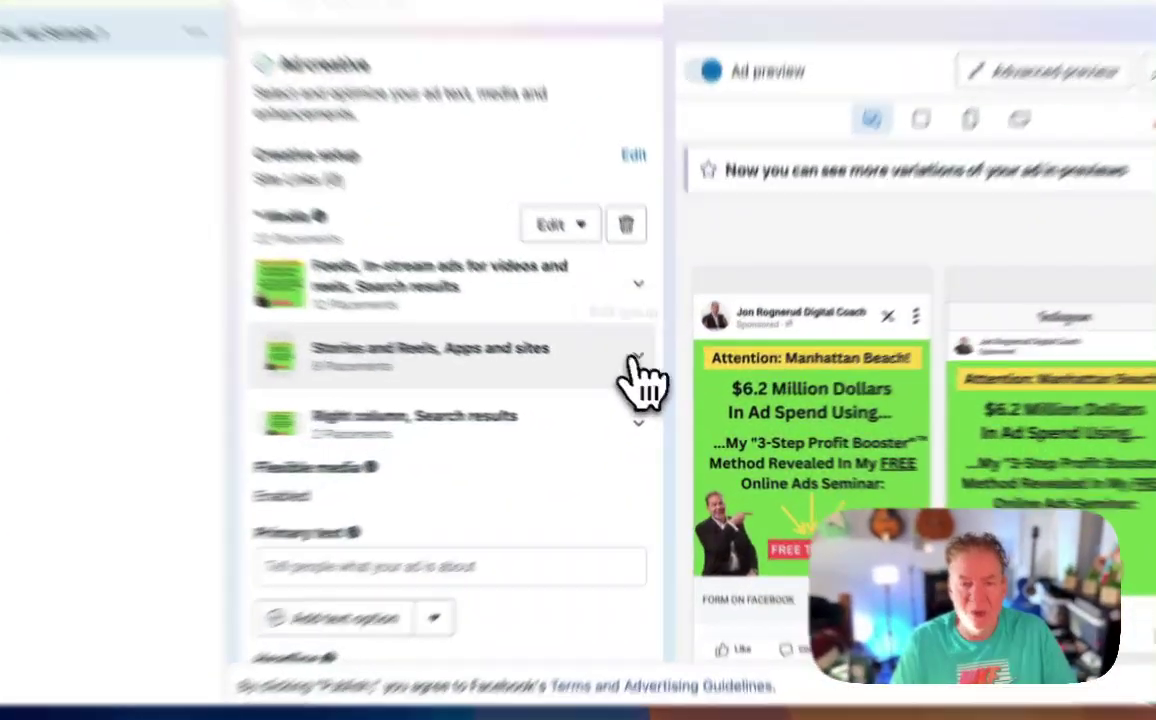
Check the image's Facebook Stories version among the Stories and Reels placements, and look over the ad previews.
left_click(635, 360)
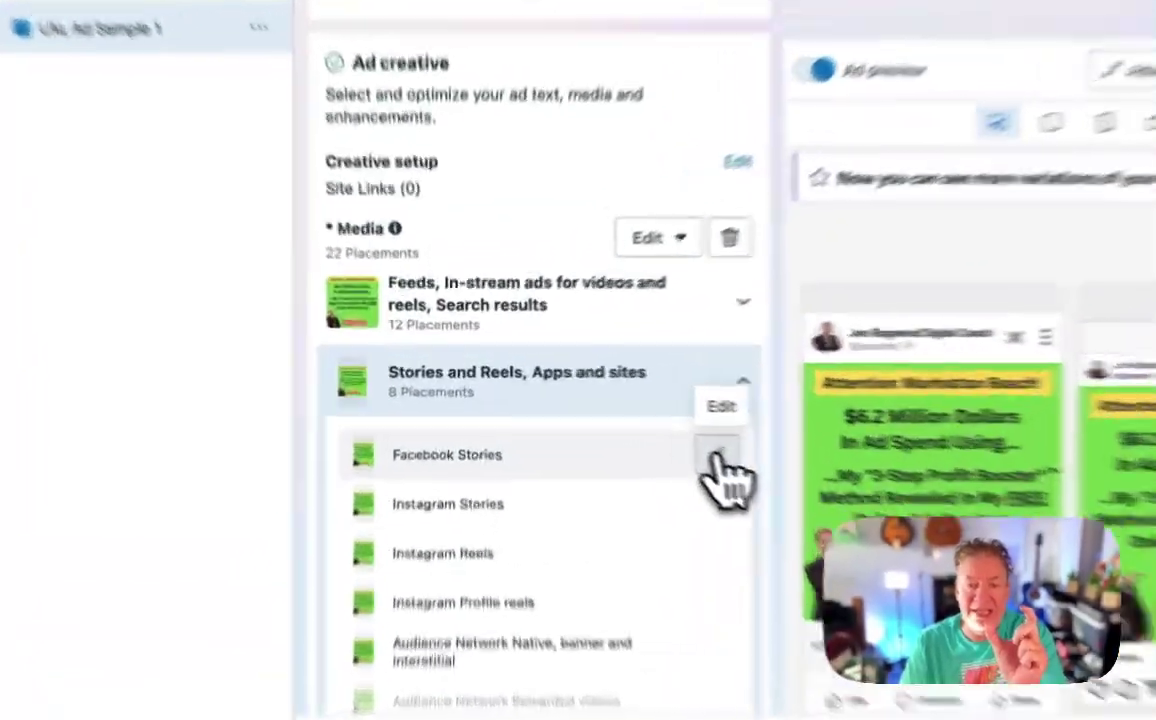
left_click(637, 429)
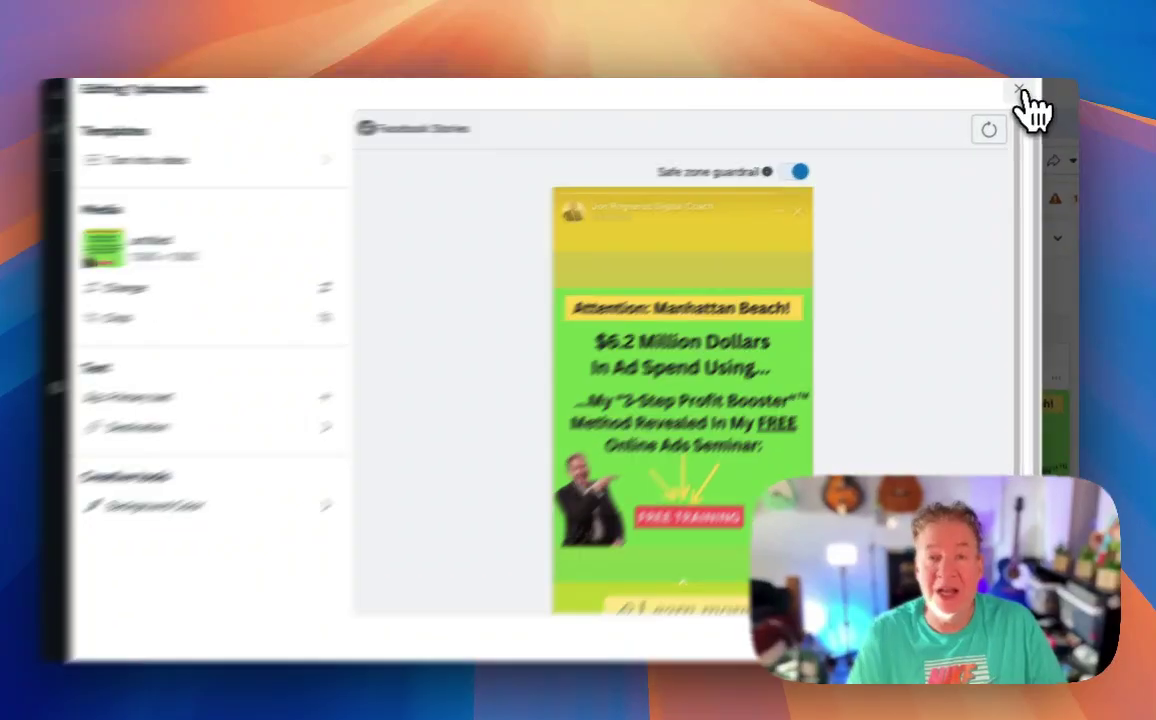
left_click(1022, 90)
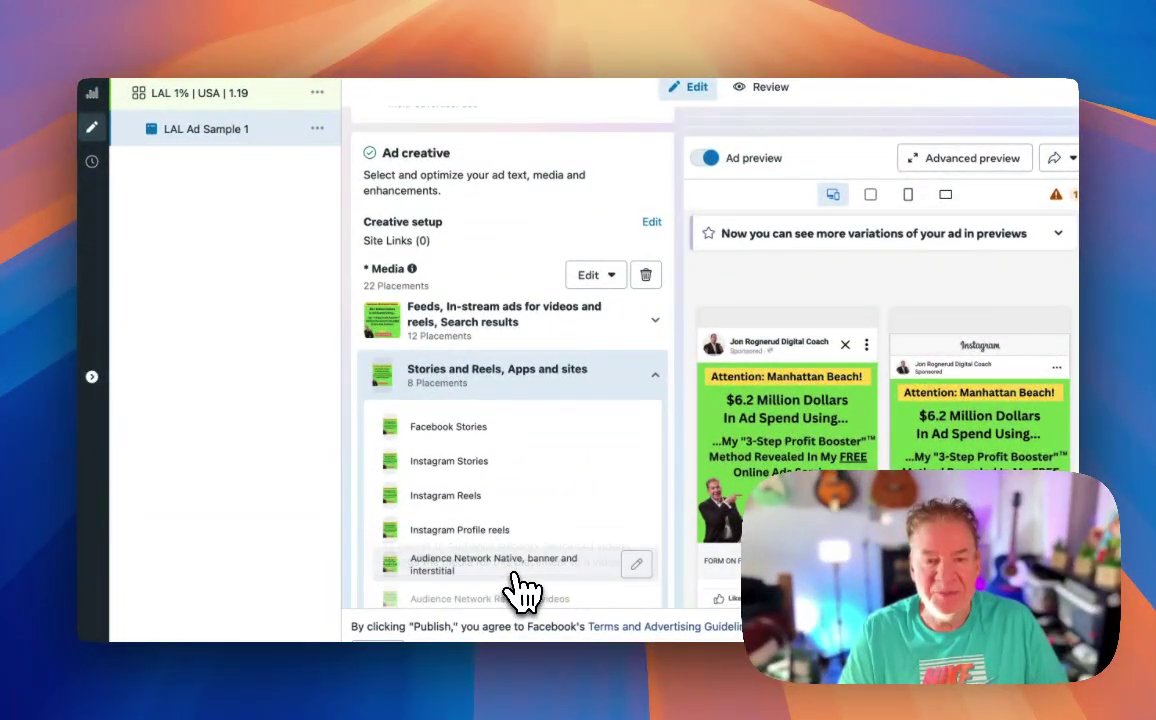
scroll(702, 553, "down", 3)
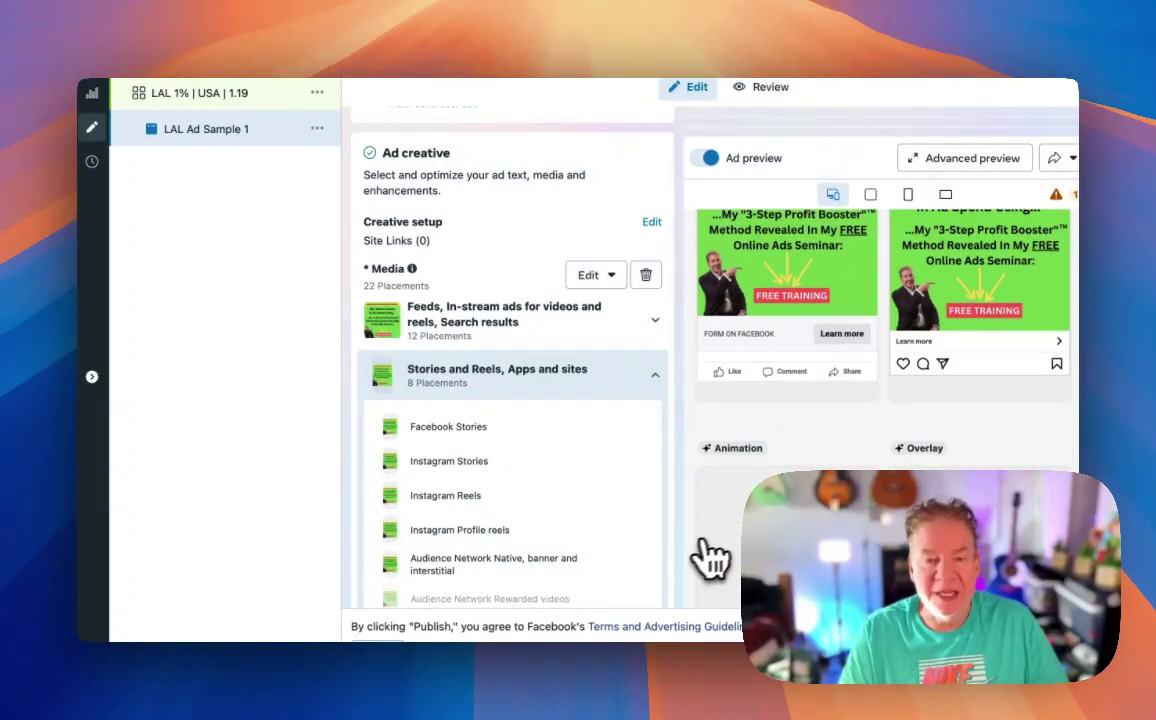
Set the ad's call to action to Download, leaving the primary text, headline and description empty.
scroll(601, 588, "down", 5)
scroll(529, 526, "down", 2)
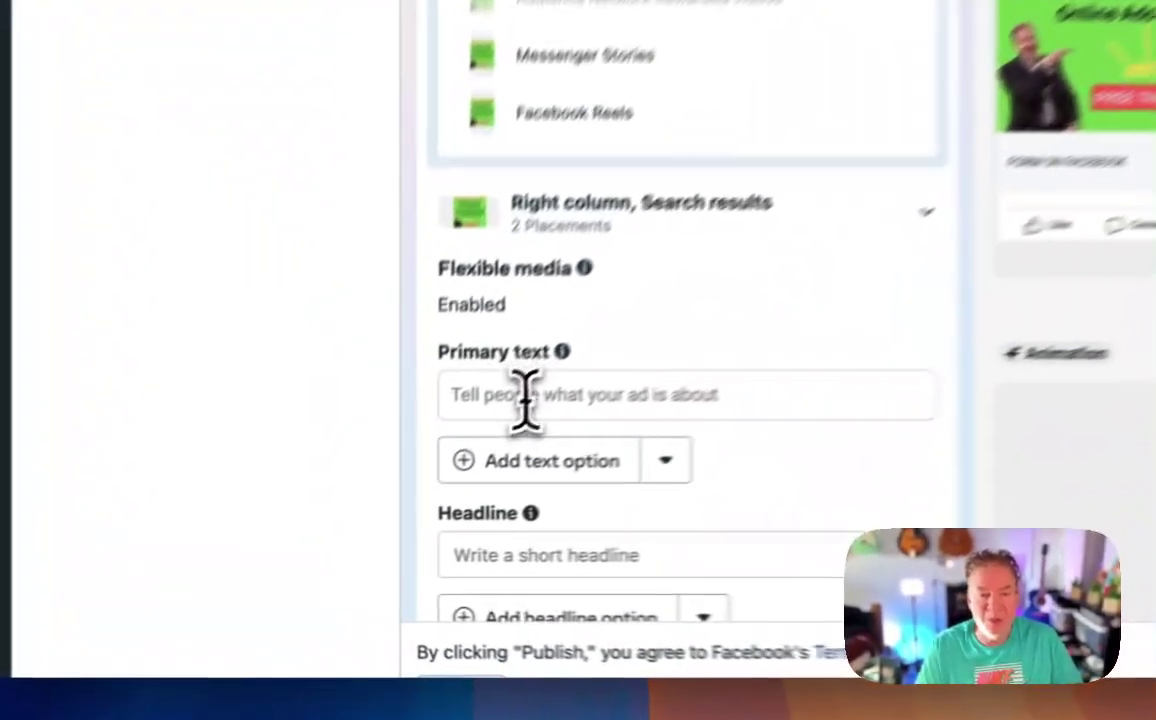
left_click(416, 473)
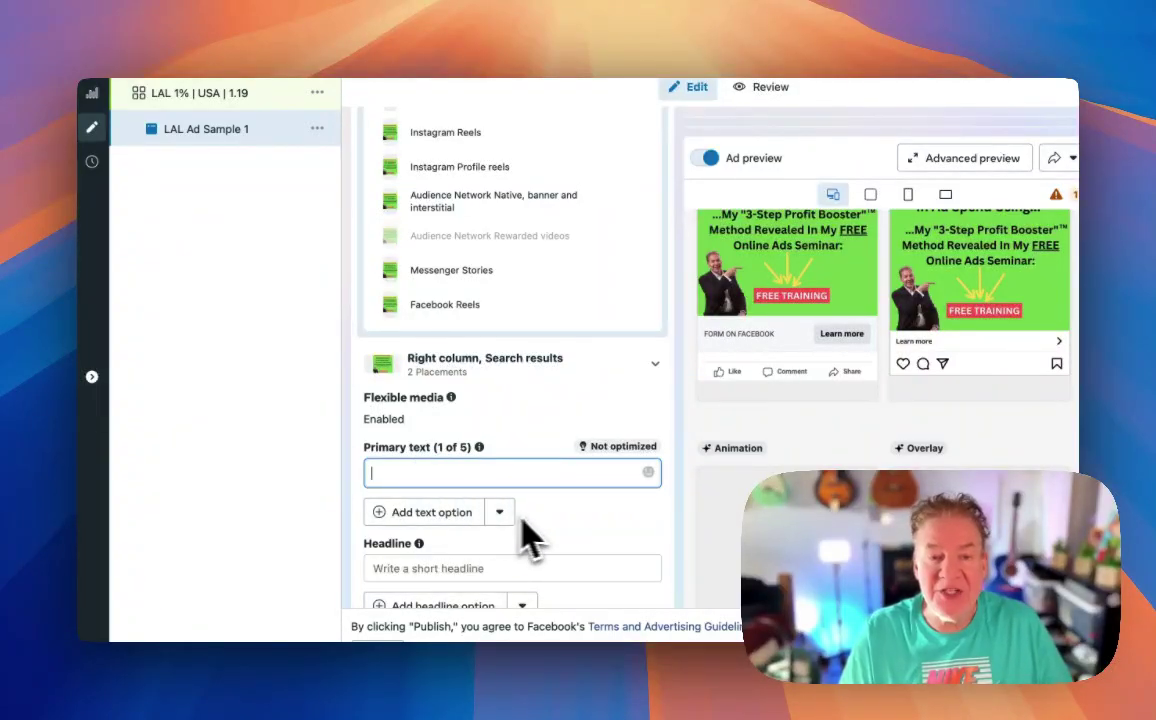
scroll(570, 527, "down", 3)
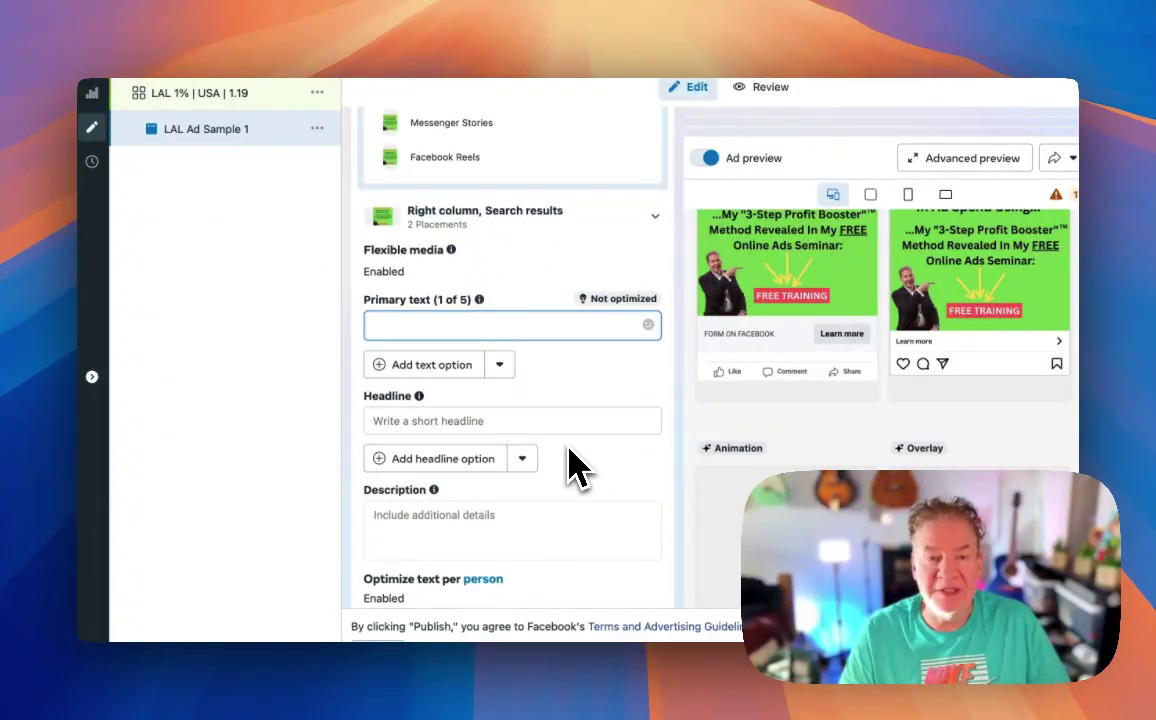
left_click(447, 420)
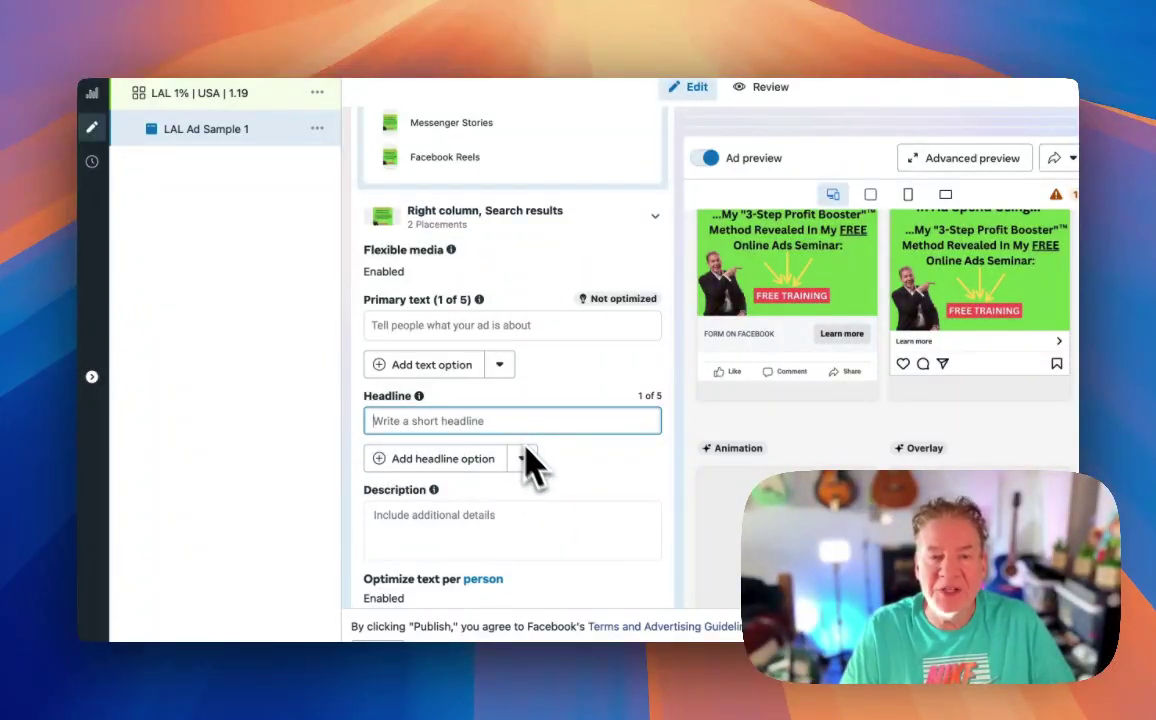
scroll(575, 530, "down", 1)
scroll(575, 530, "down", 4)
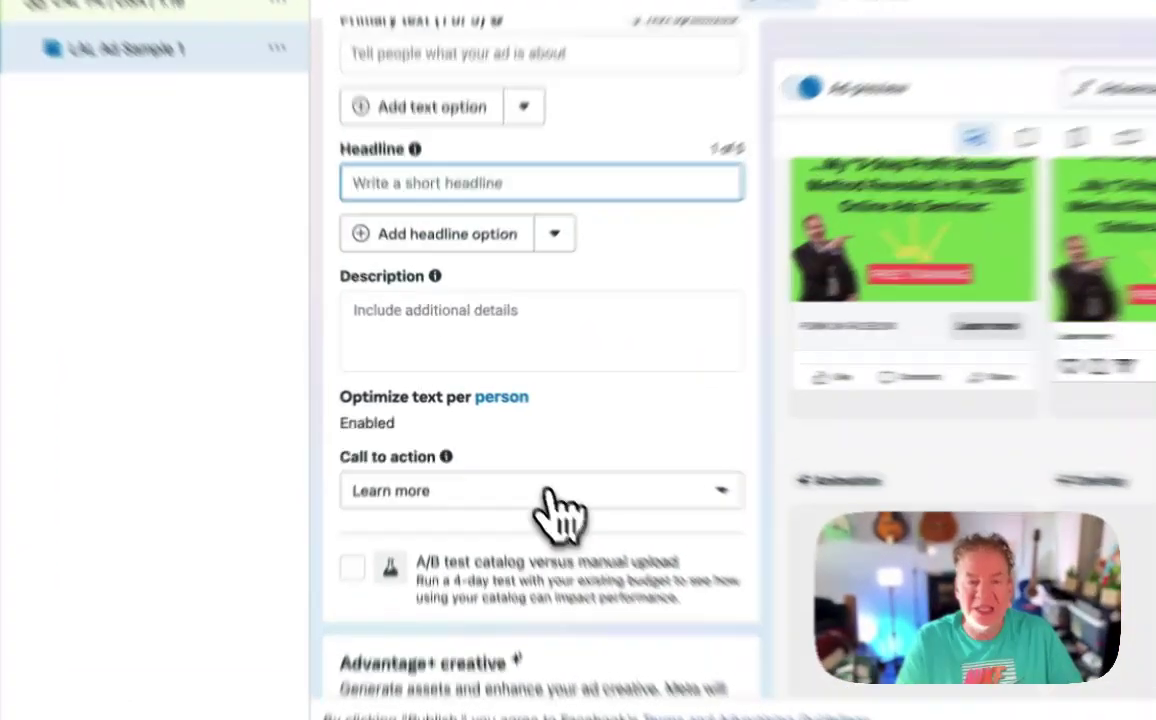
left_click(520, 456)
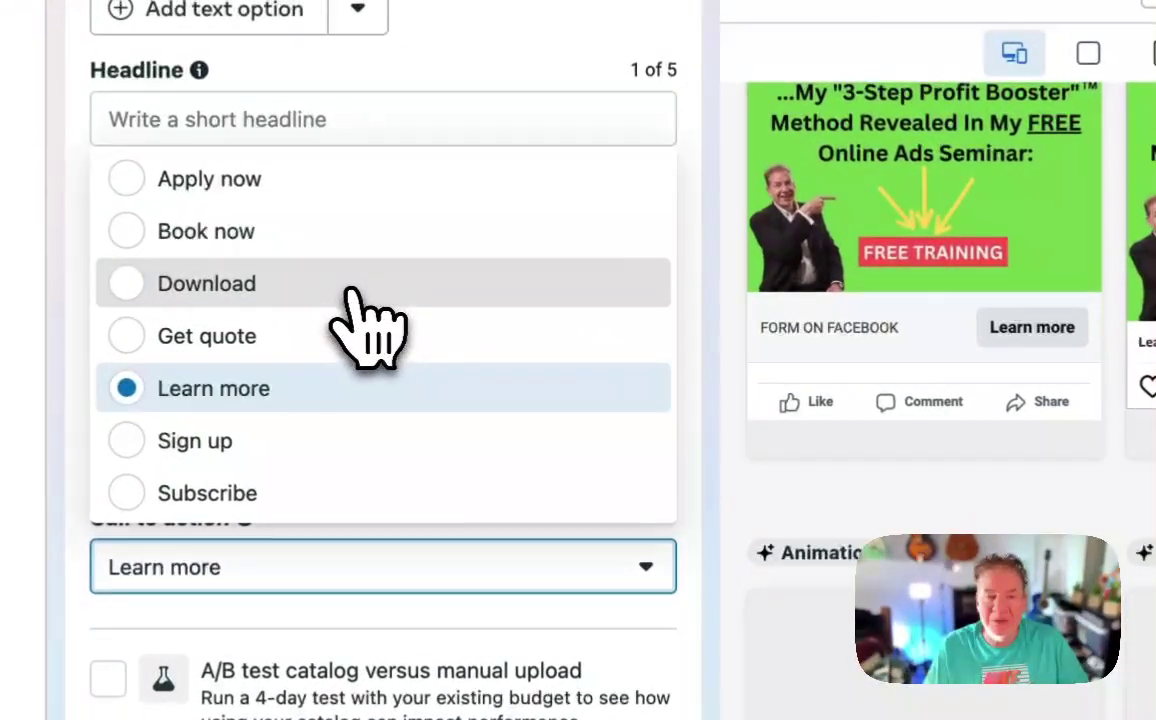
left_click(497, 312)
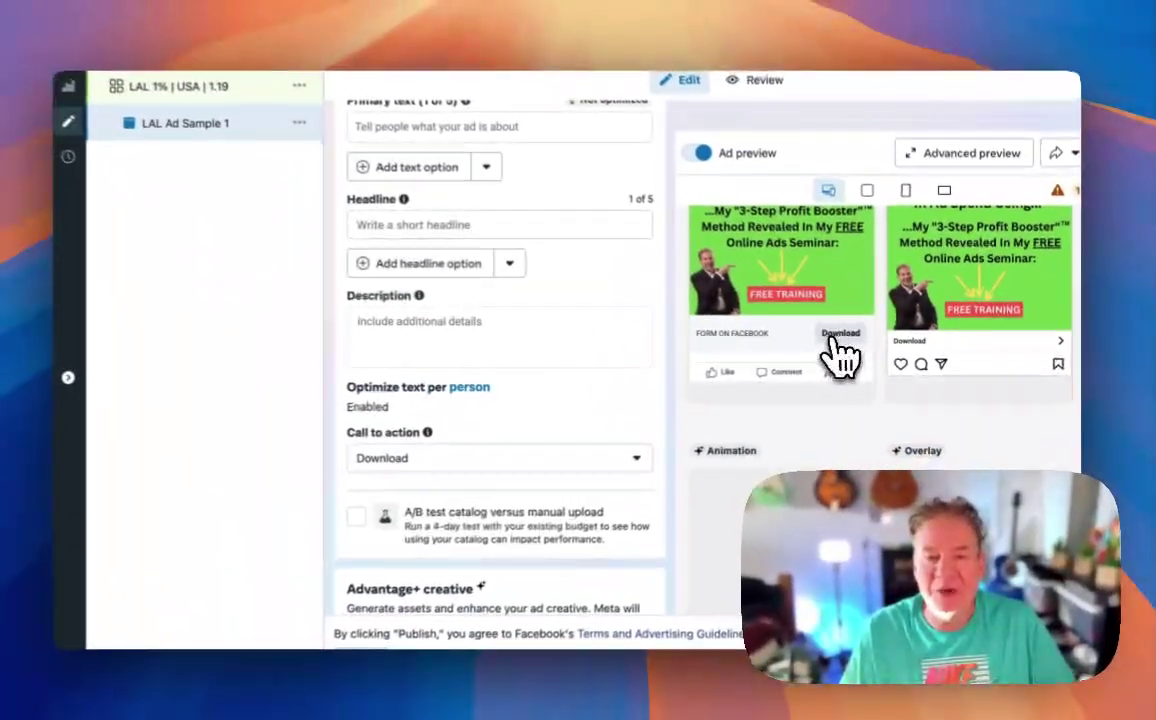
Check the conversion location, dataset, conversion event and budget of the ad set LAL 1% | USA | 1.19.
scroll(600, 416, "up", 1)
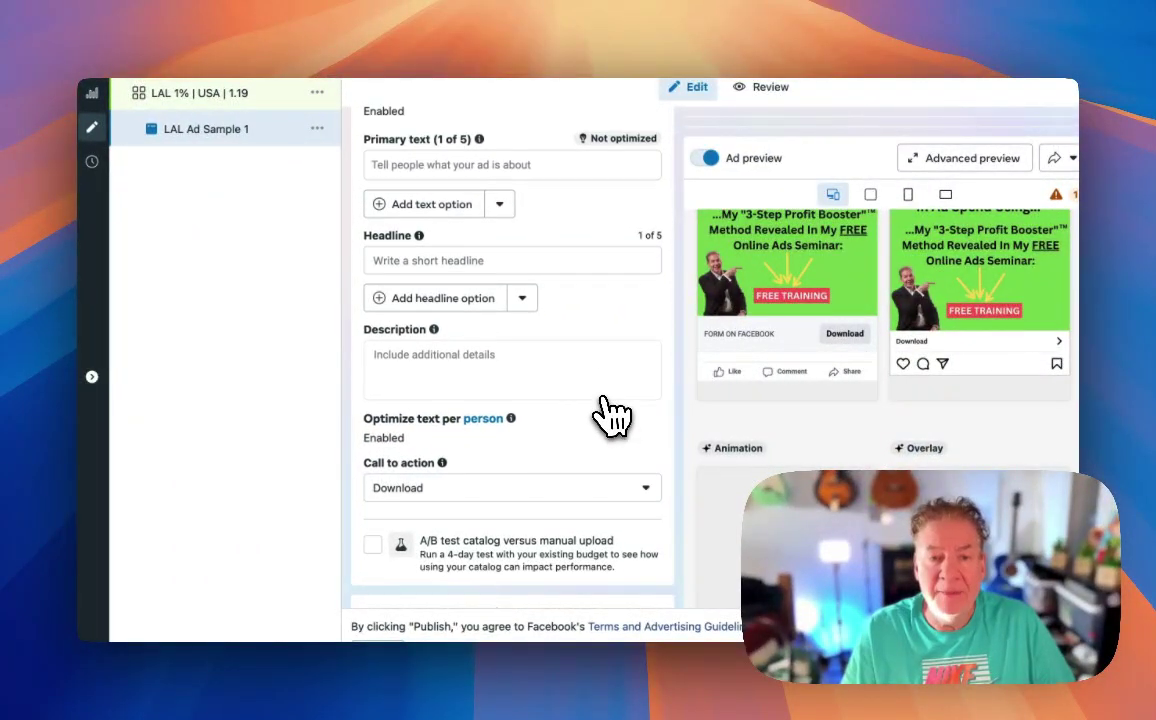
scroll(610, 415, "up", 15)
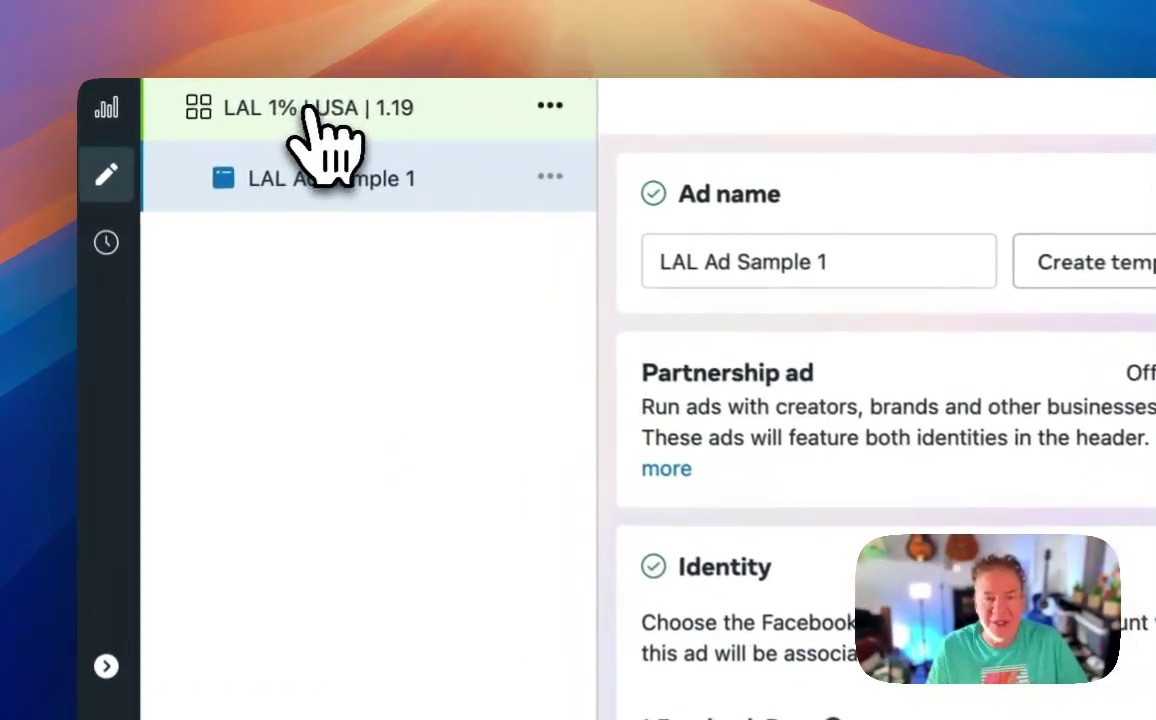
left_click(190, 93)
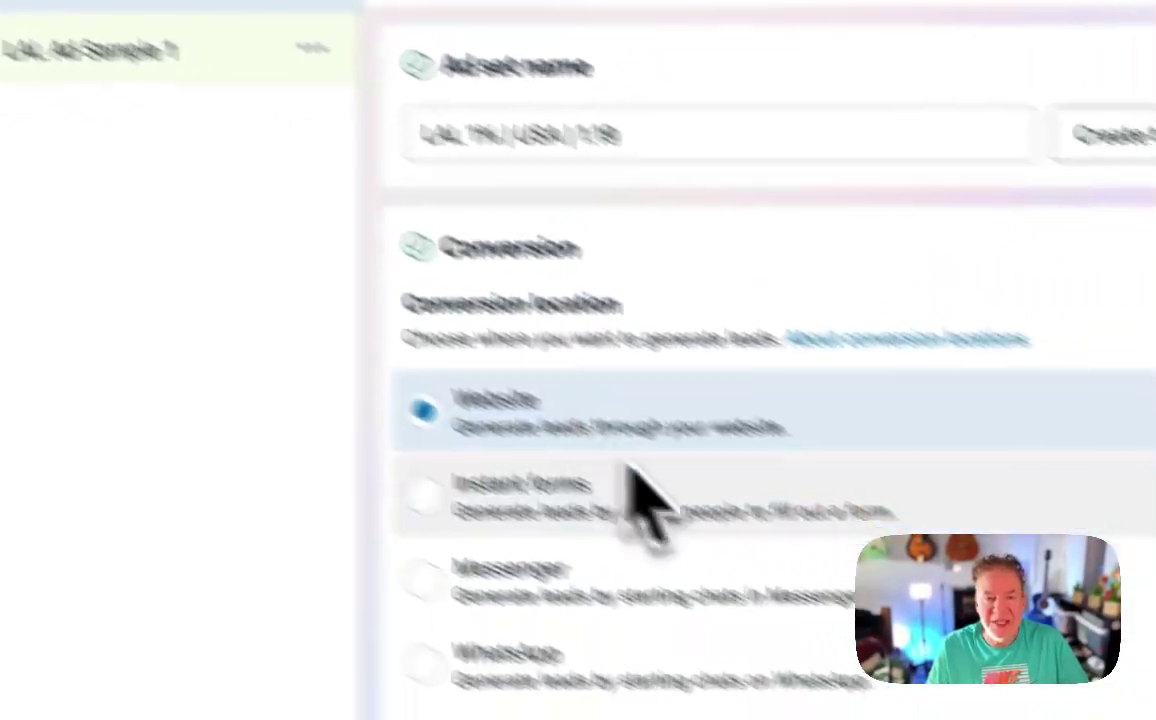
scroll(835, 500, "down", 10)
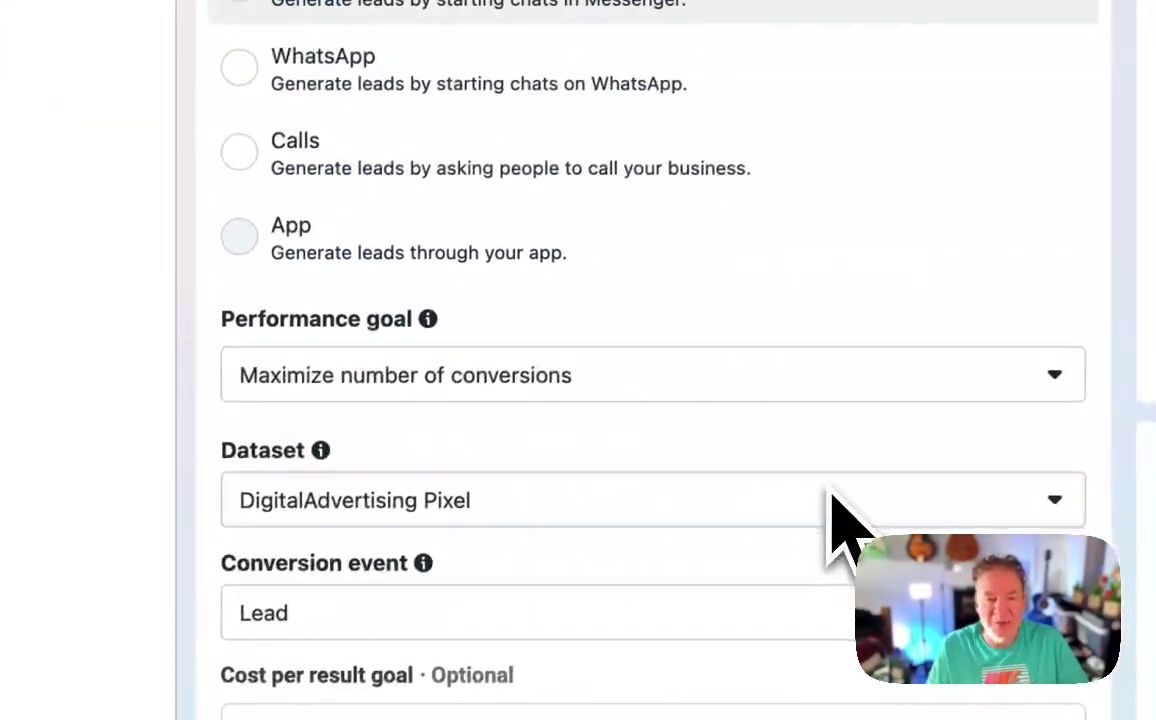
scroll(835, 520, "down", 5)
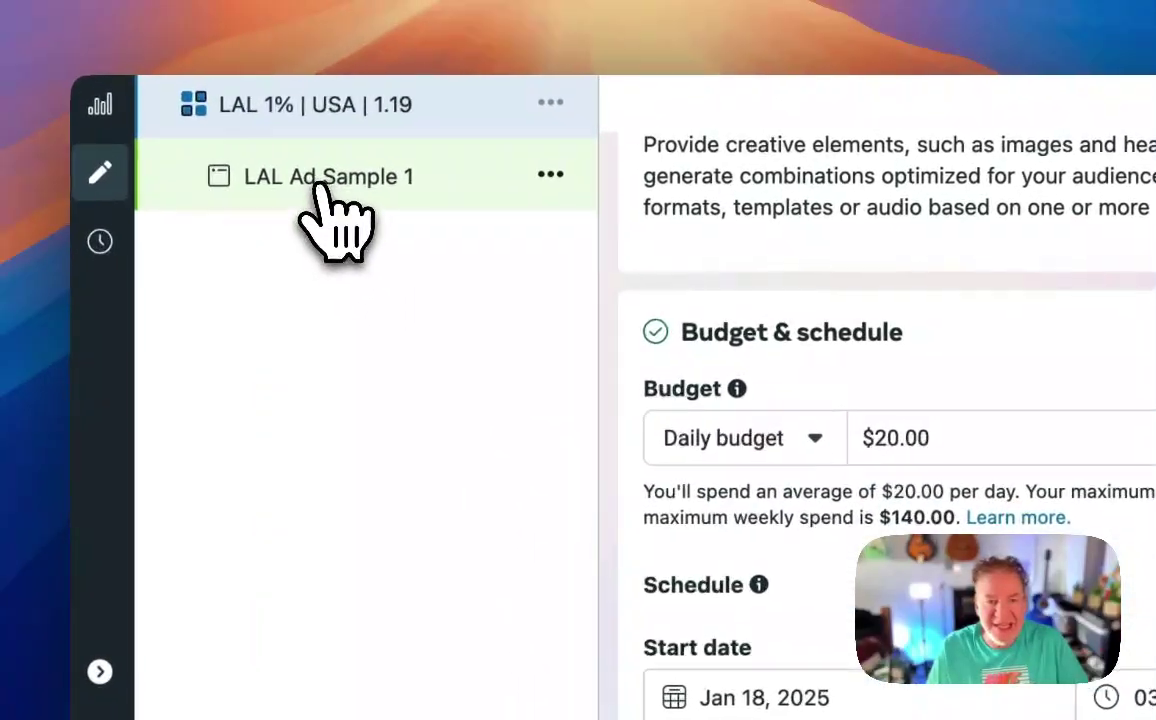
Return to LAL Ad Sample 1 and set its website destination's browser add-ons to None.
left_click(328, 188)
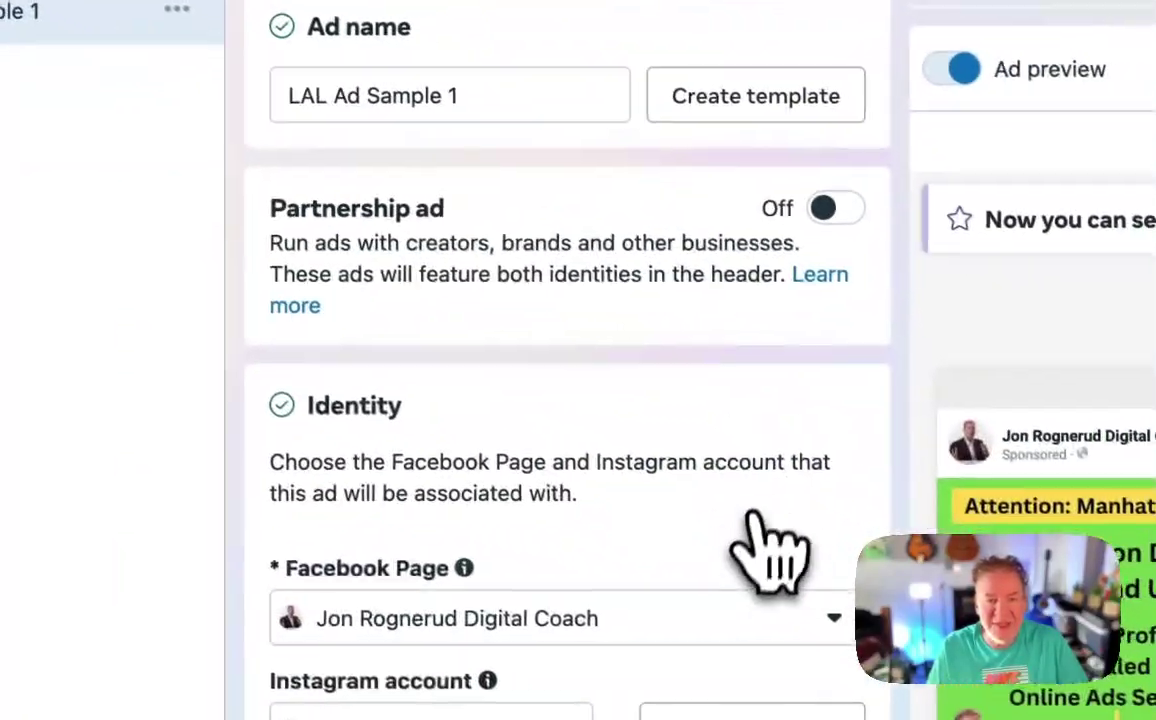
scroll(760, 550, "down", 10)
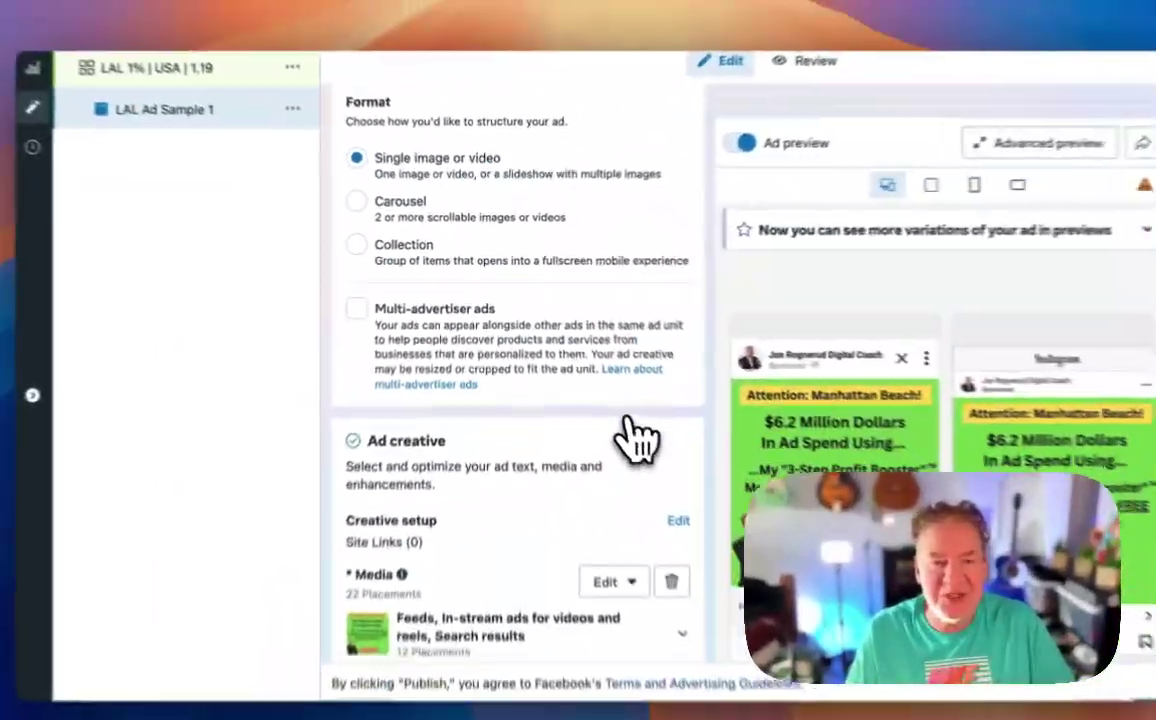
scroll(750, 570, "up", 5)
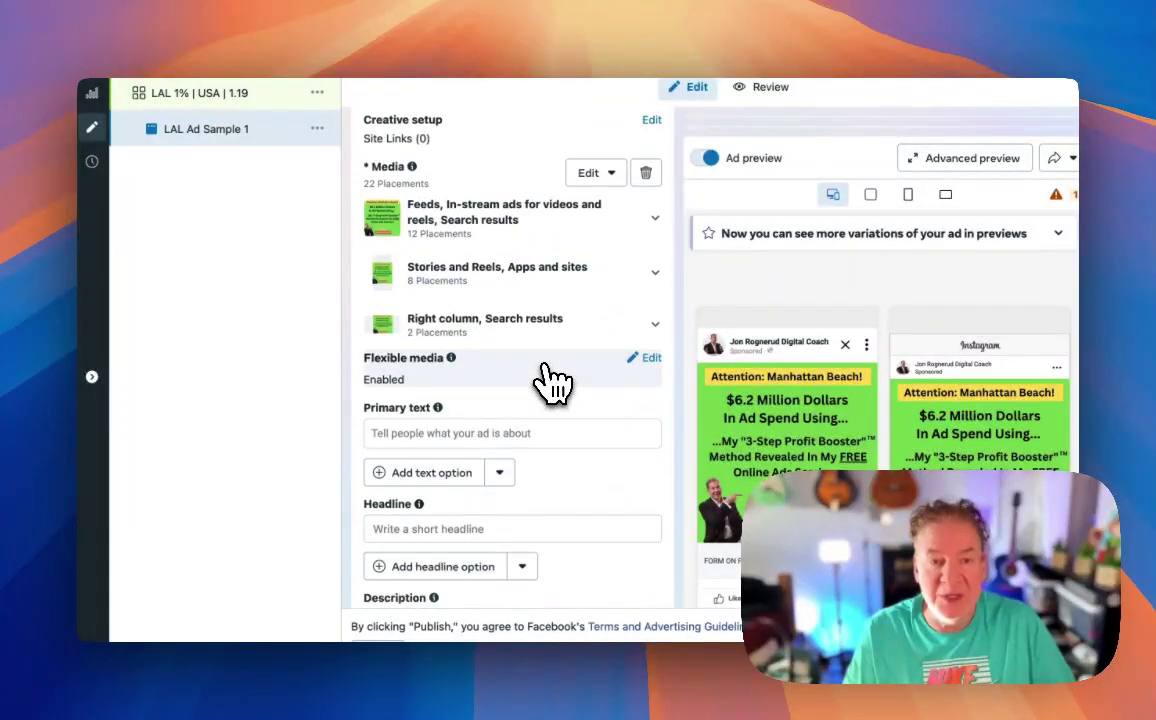
scroll(550, 380, "down", 8)
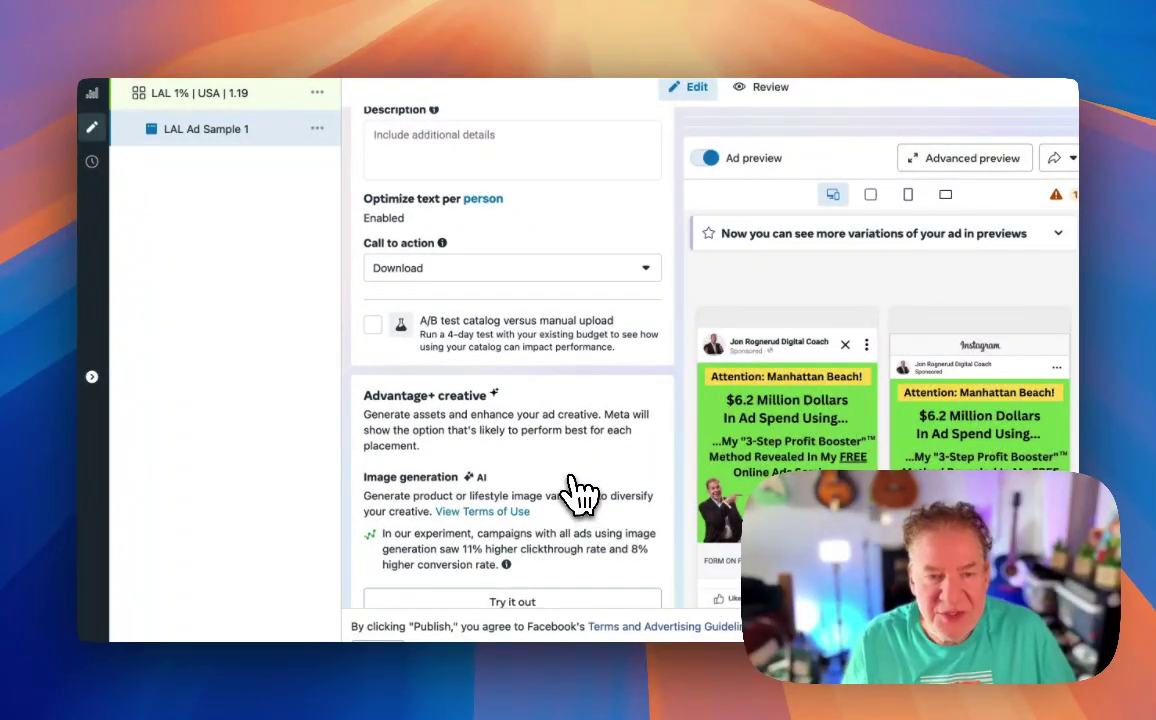
scroll(581, 497, "down", 5)
scroll(583, 450, "down", 3)
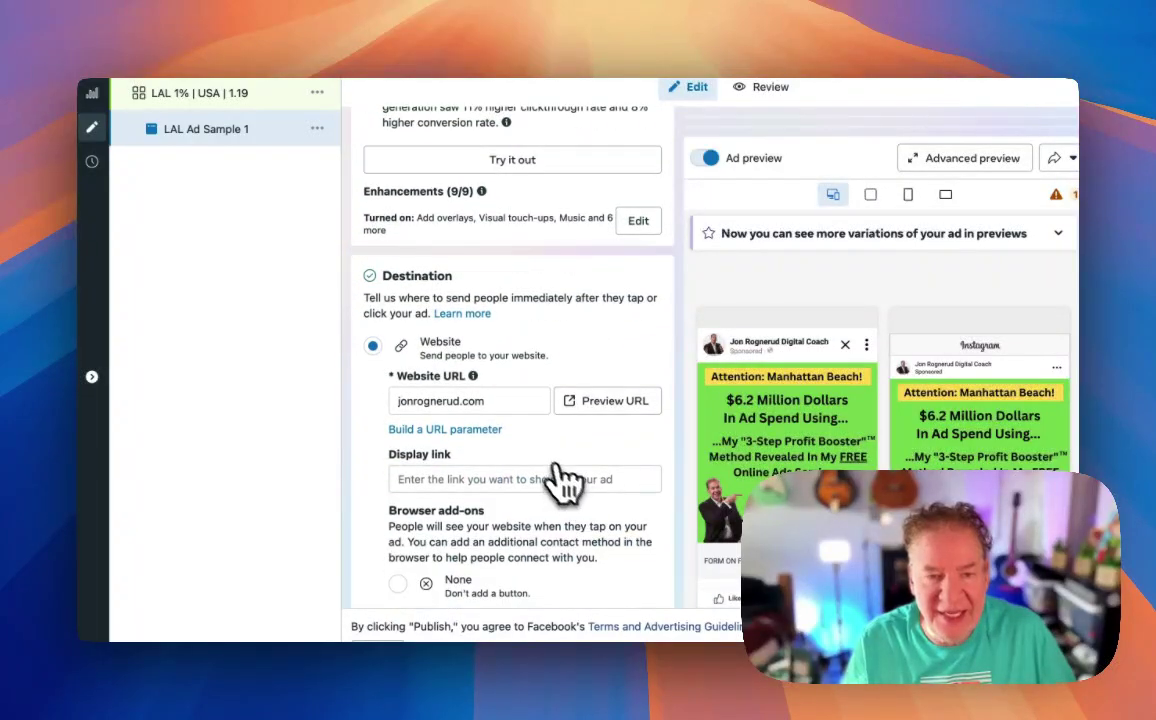
scroll(542, 457, "down", 3)
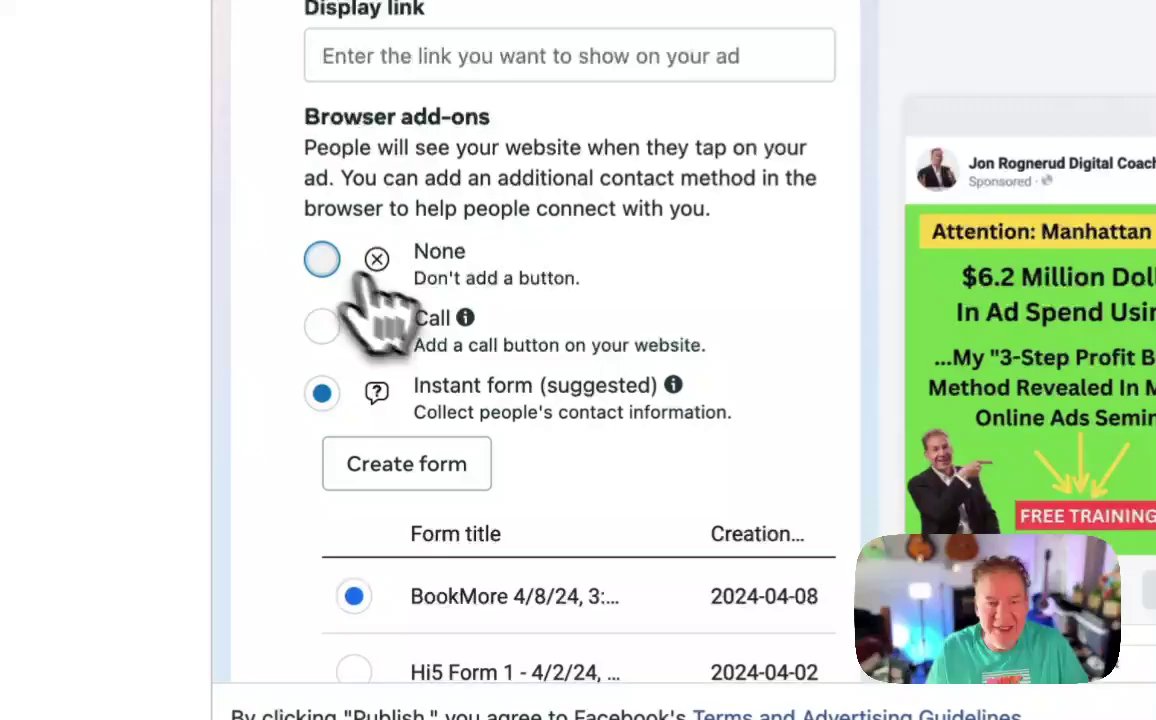
left_click(398, 391)
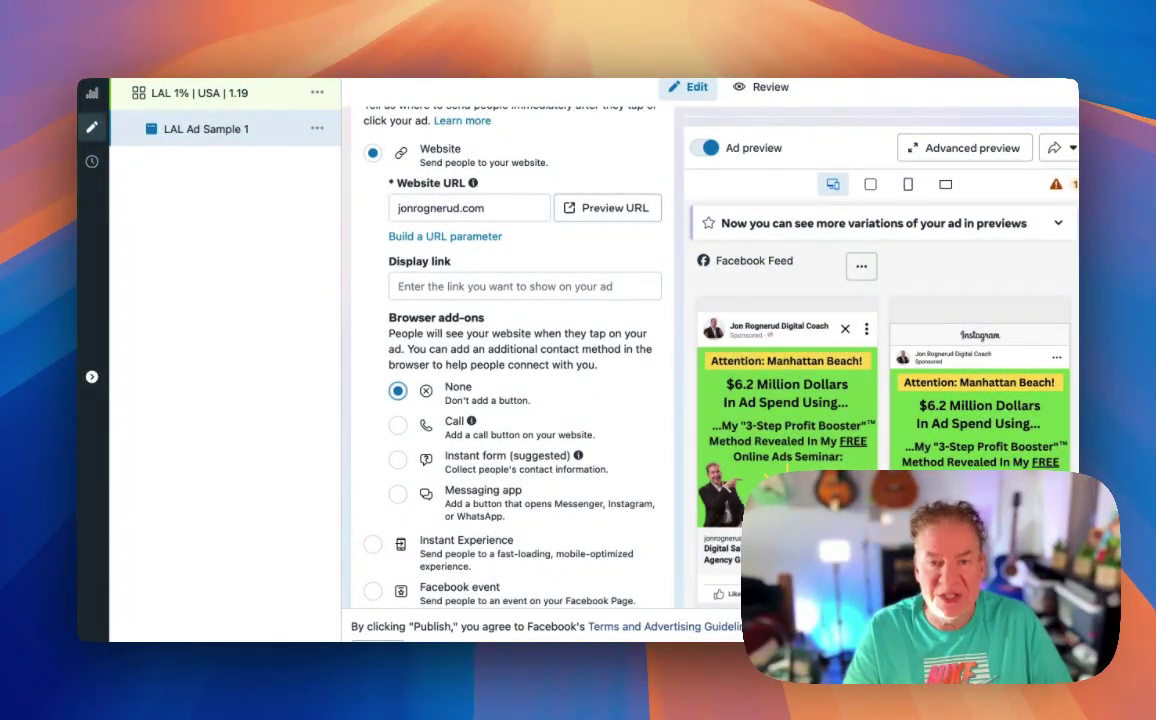
Review the ad's languages, tracking and URL parameters, then open the settings of Leads Campaign | USA | 1.19.
scroll(450, 530, "down", 3)
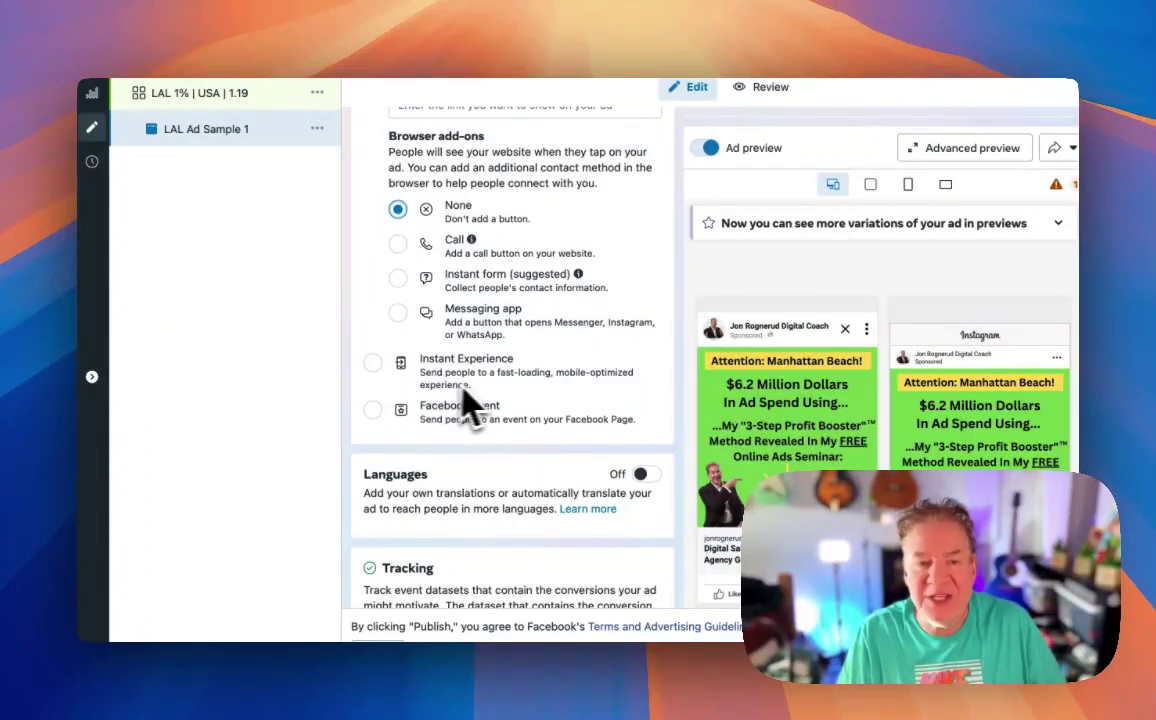
scroll(540, 445, "down", 5)
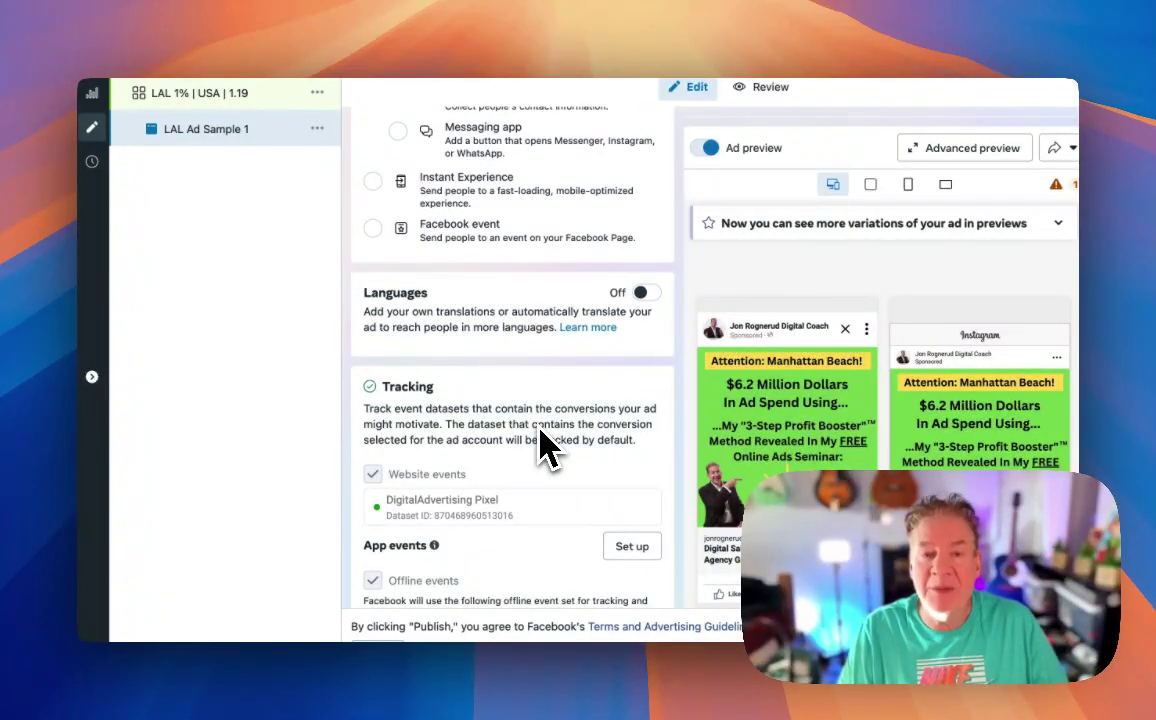
scroll(585, 455, "down", 1)
scroll(590, 458, "down", 3)
scroll(590, 455, "down", 5)
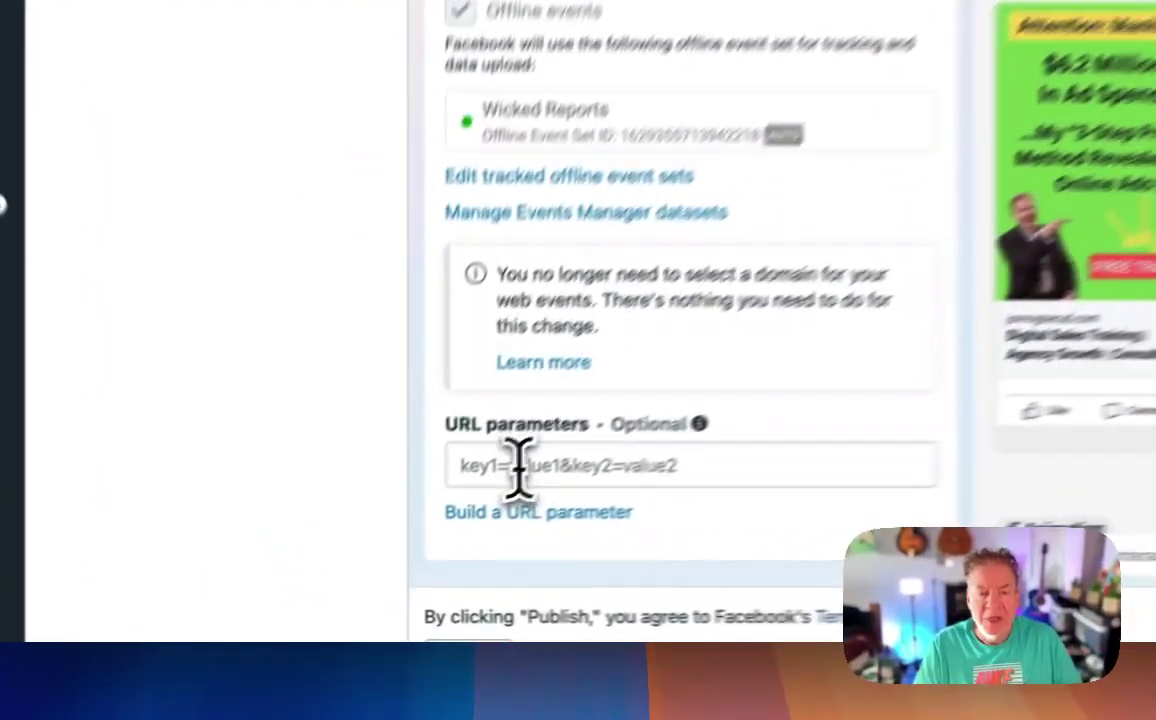
left_click(408, 535)
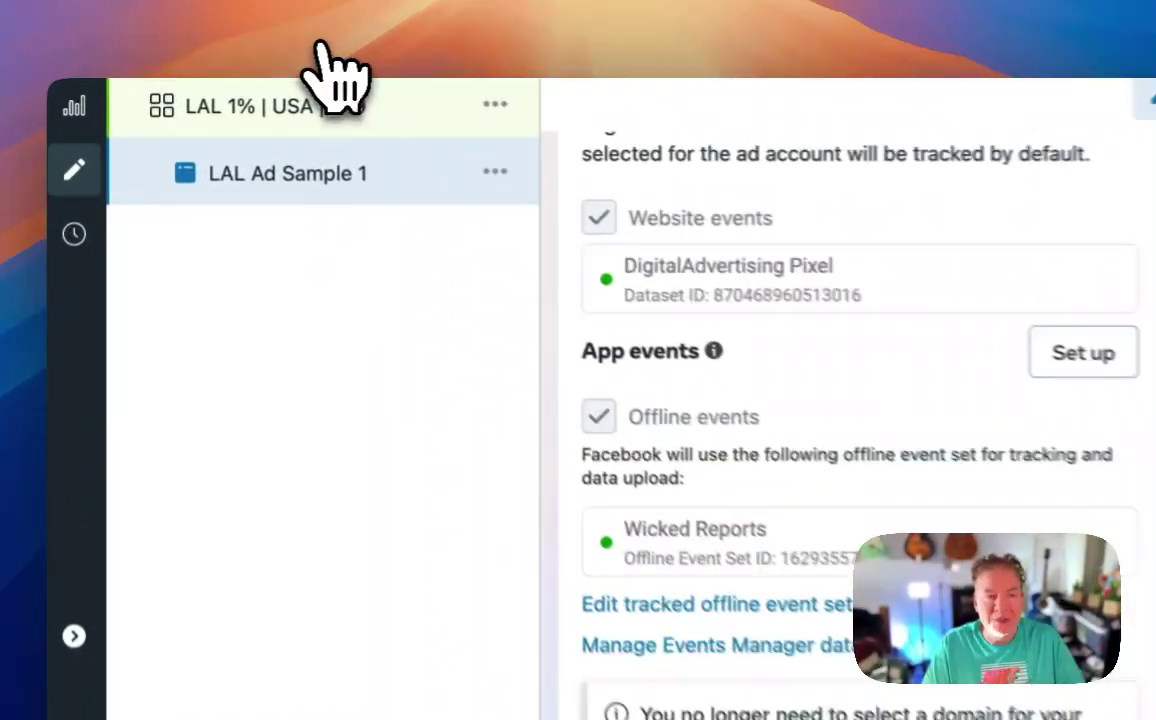
left_click(325, 85)
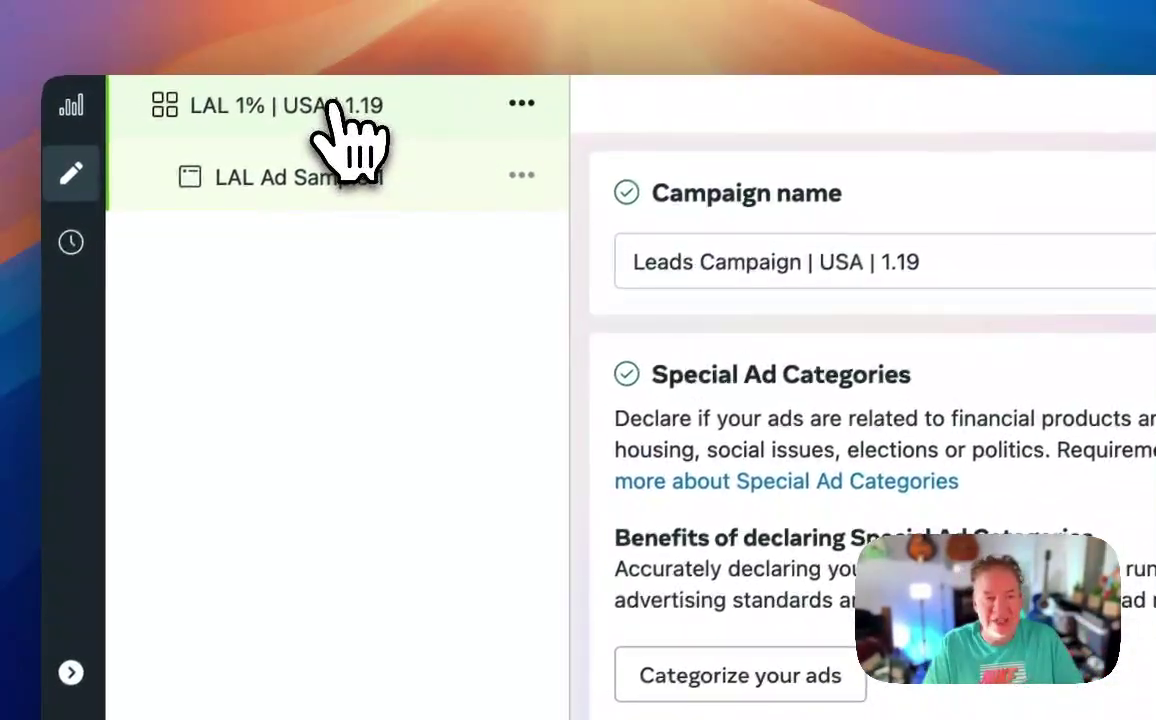
Set the start date of the ad set LAL 1% | USA | 1.19 to January 19, 2025.
left_click(338, 108)
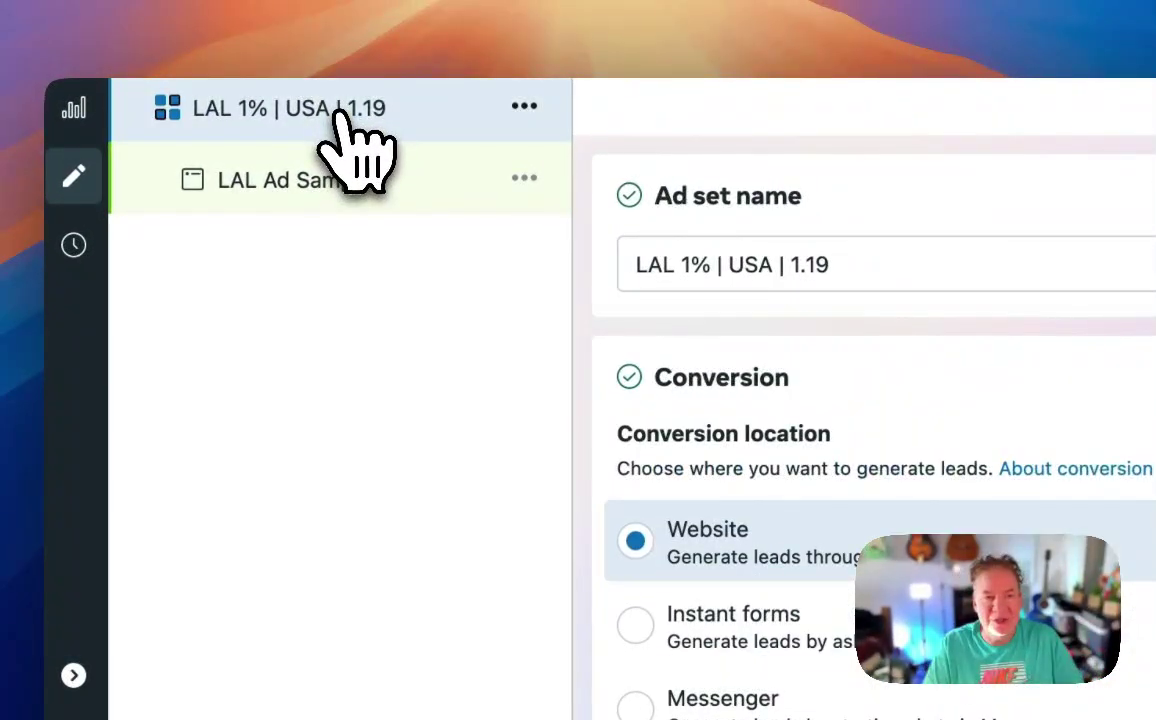
scroll(745, 530, "down", 10)
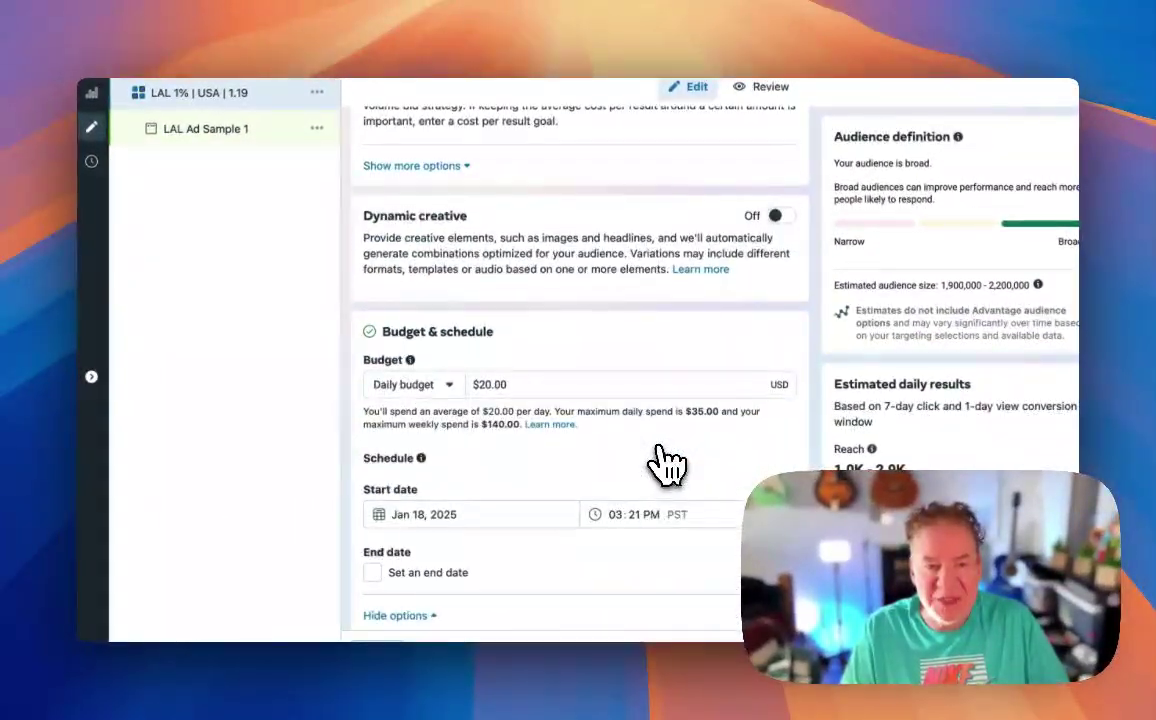
scroll(668, 462, "down", 5)
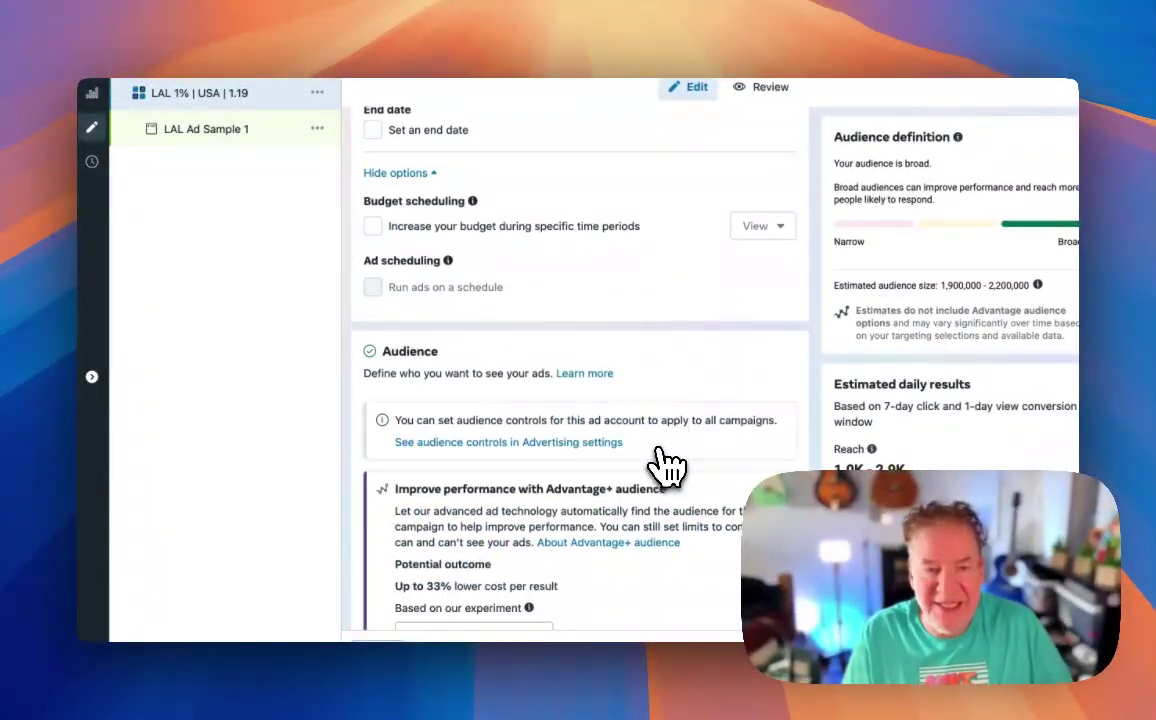
scroll(666, 464, "up", 2)
left_click(439, 298)
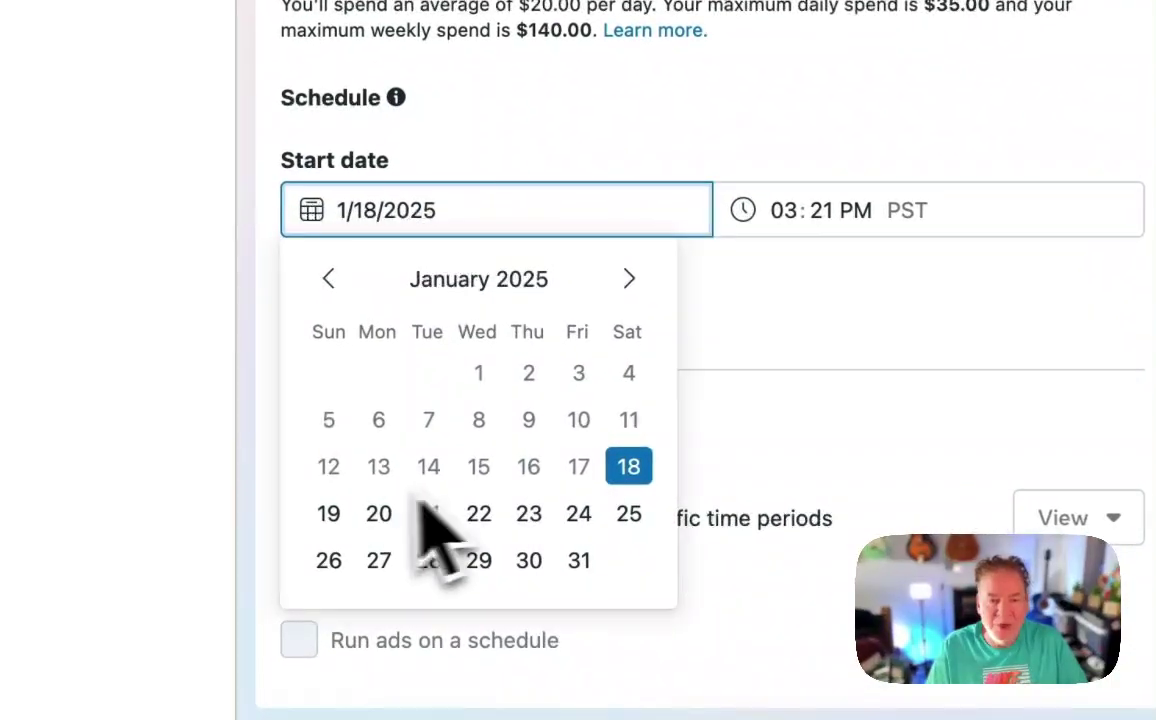
left_click(330, 513)
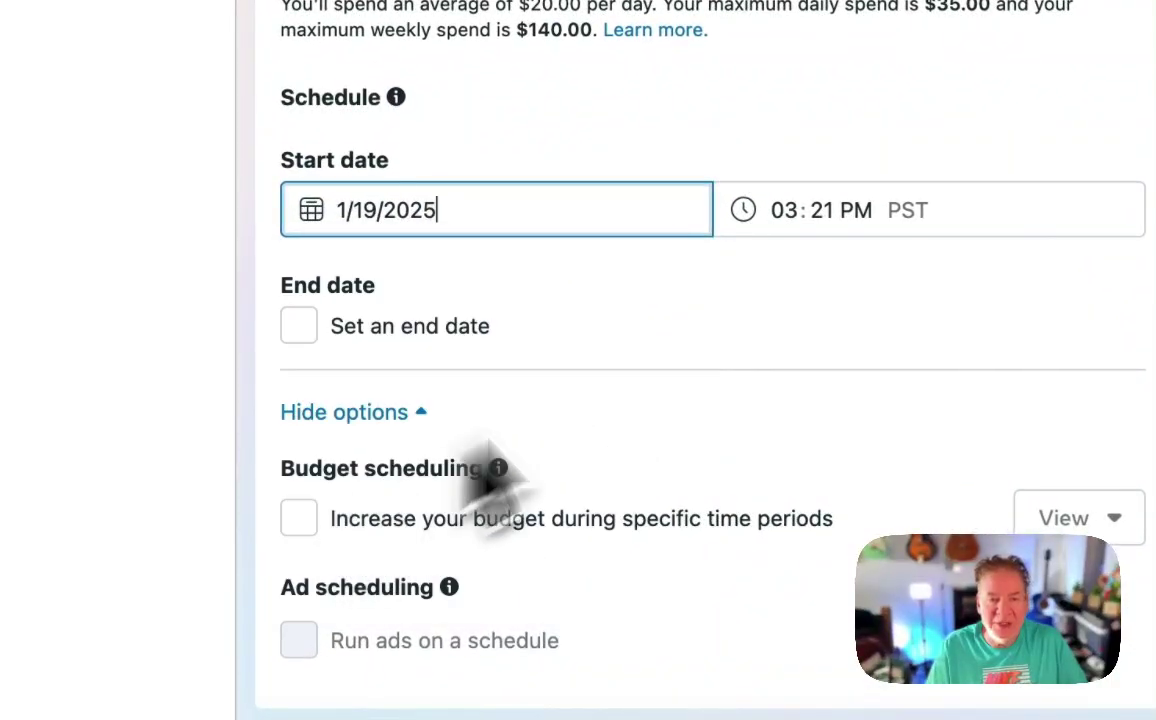
Set the ad set's start time to 12:01 AM PST.
left_click(785, 210)
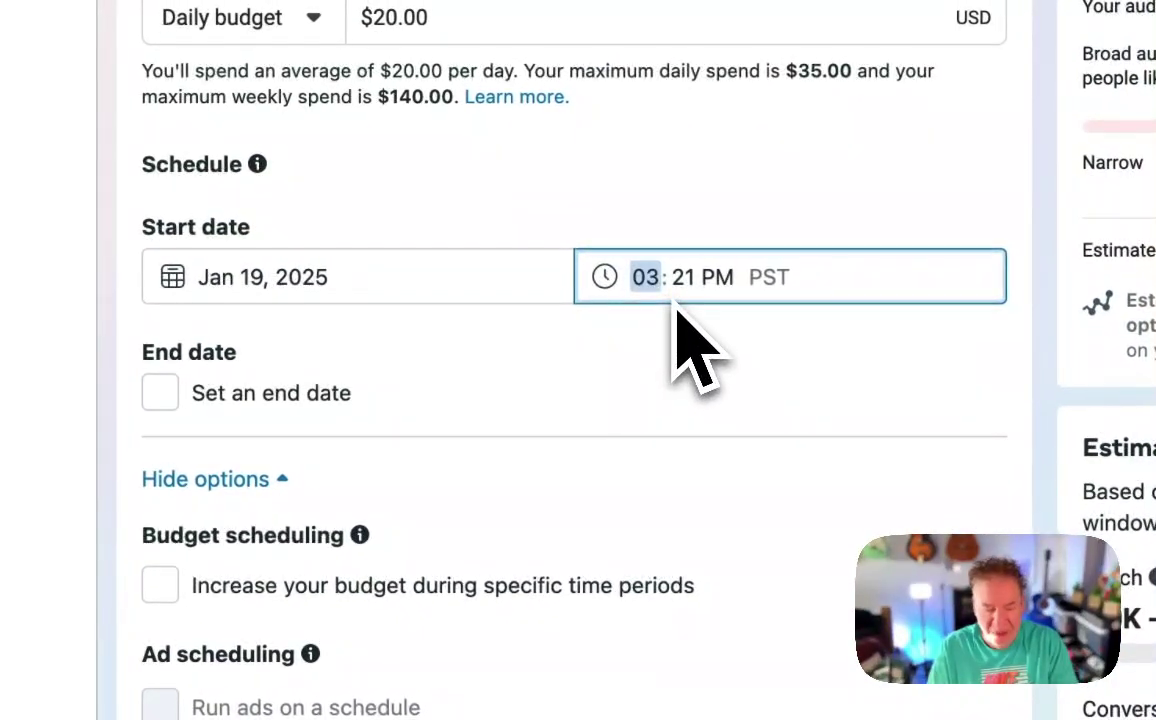
type("12 : 0")
left_click(686, 280)
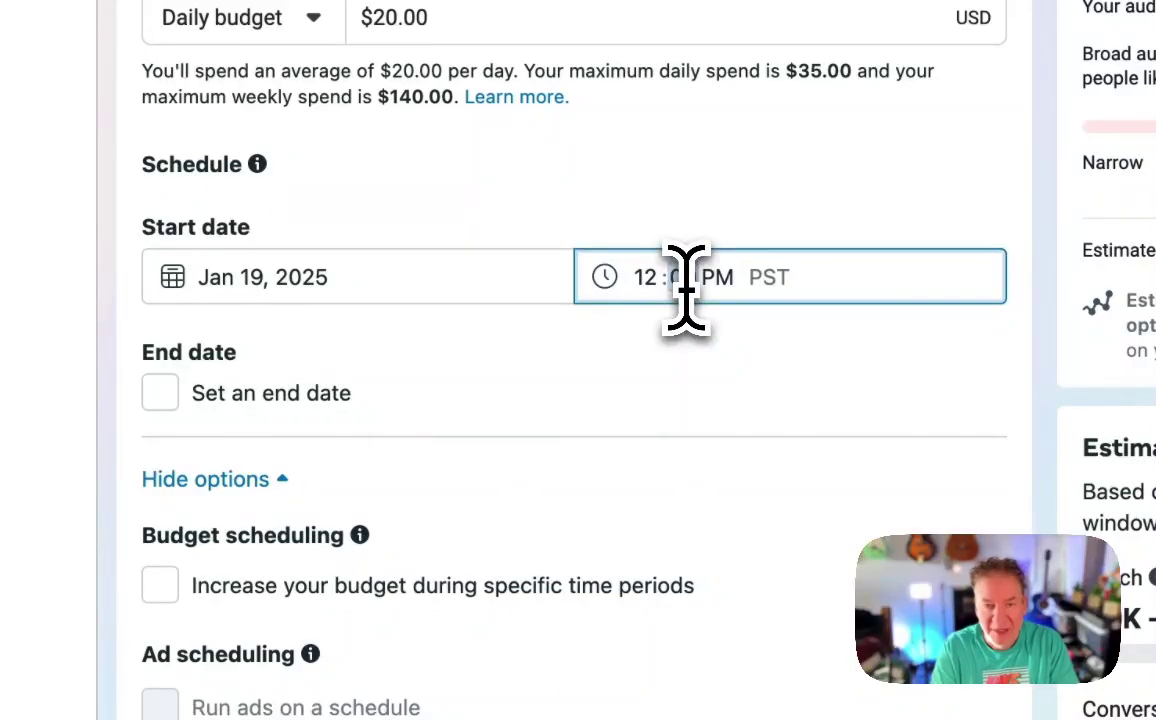
type("01")
left_click(777, 284)
left_click(717, 278)
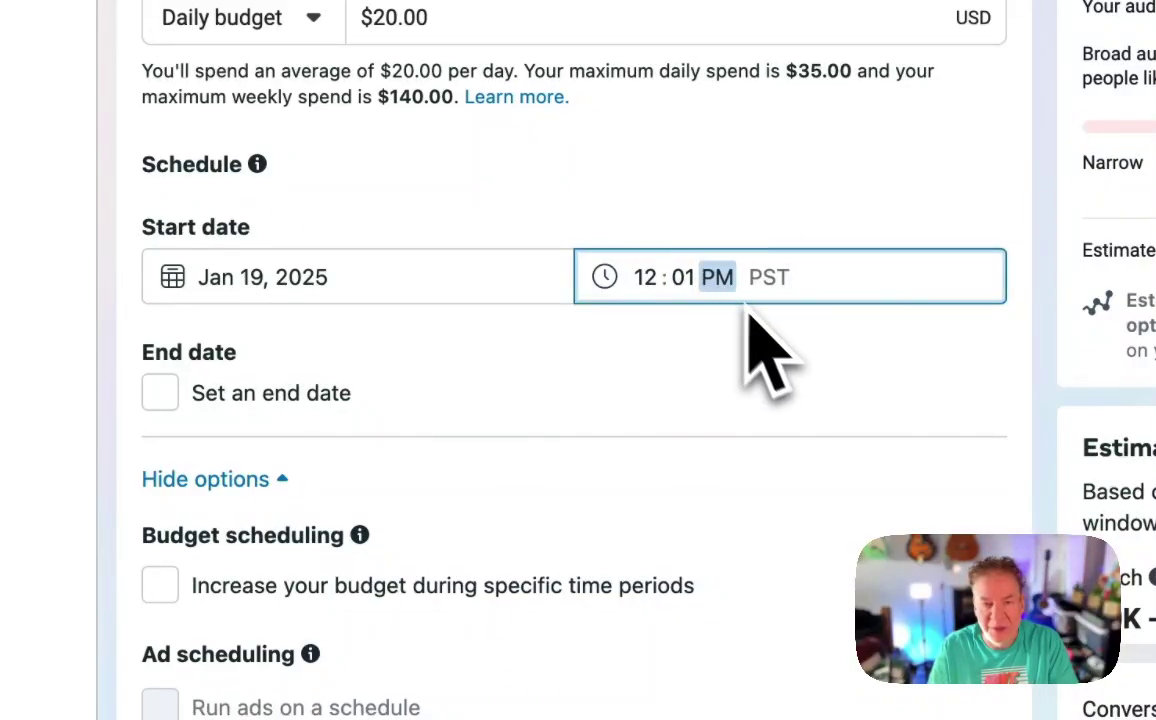
key("a")
left_click(720, 400)
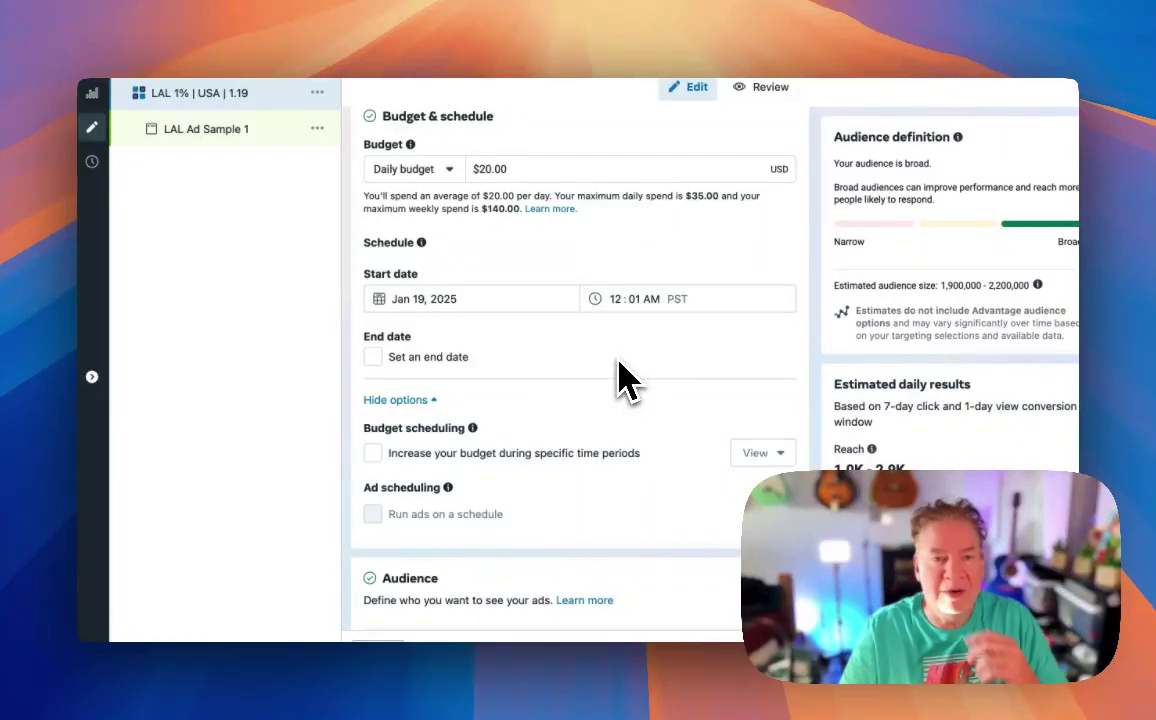
Review the ad set's schedule, lookalike audience, location, age, gender, languages and placements.
scroll(625, 415, "down", 1)
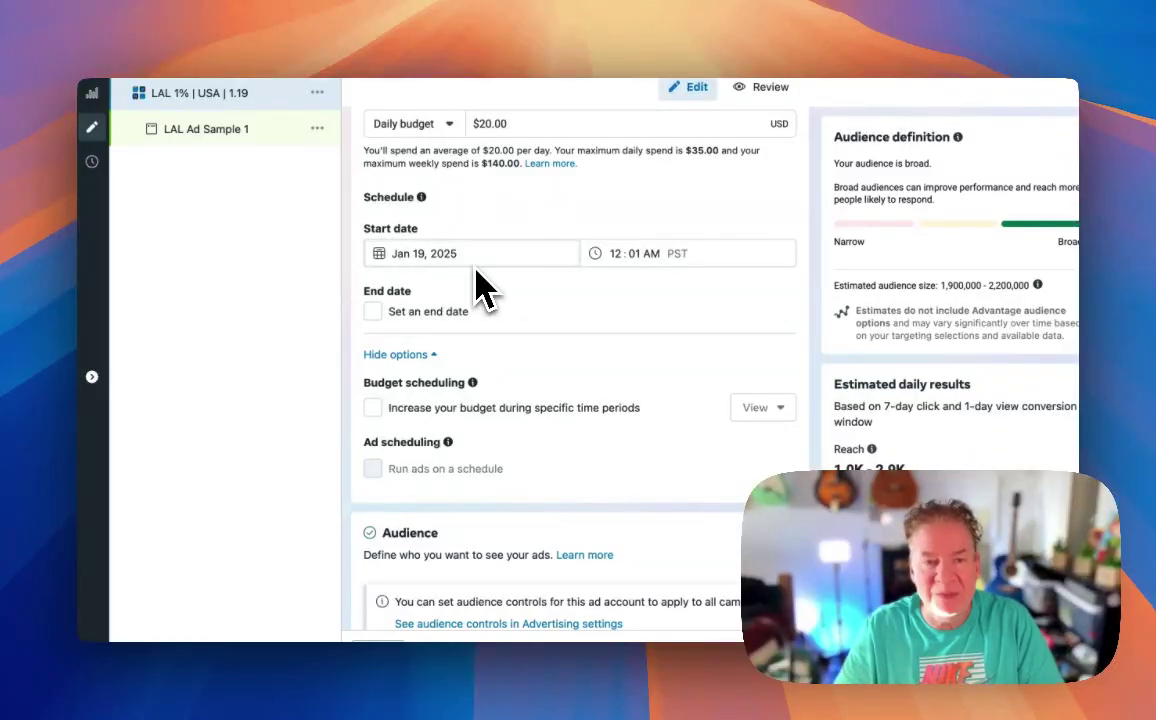
scroll(529, 361, "down", 5)
scroll(605, 415, "down", 6)
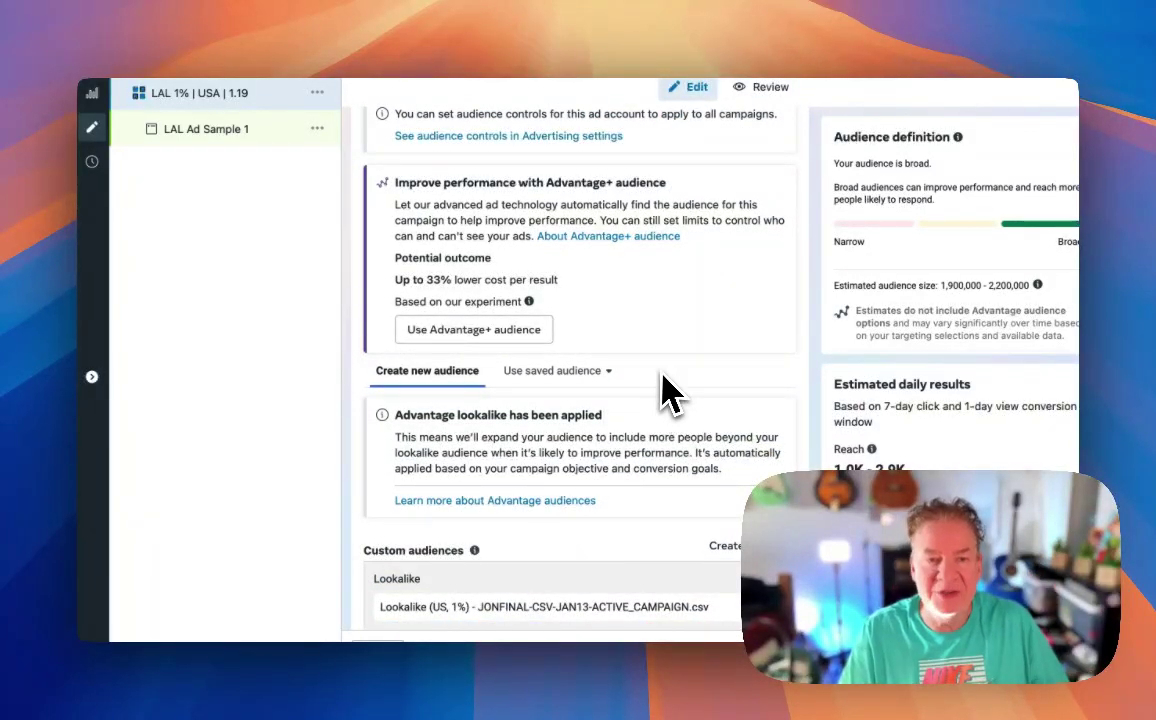
scroll(666, 392, "down", 7)
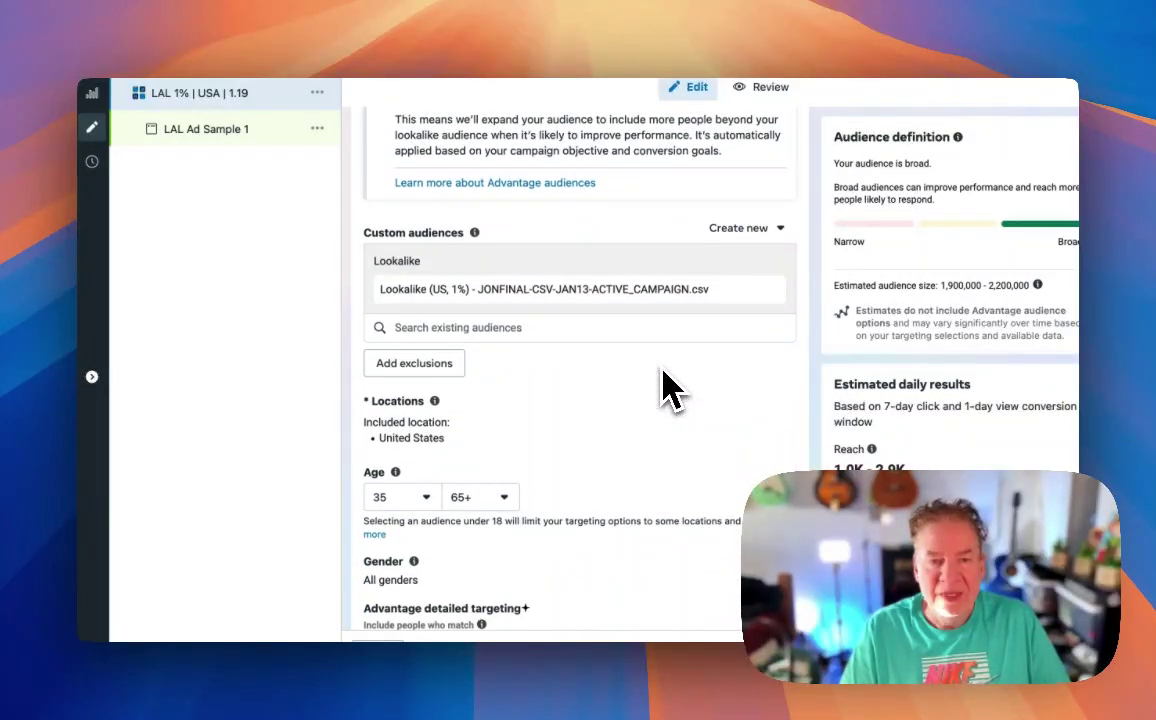
scroll(666, 392, "down", 5)
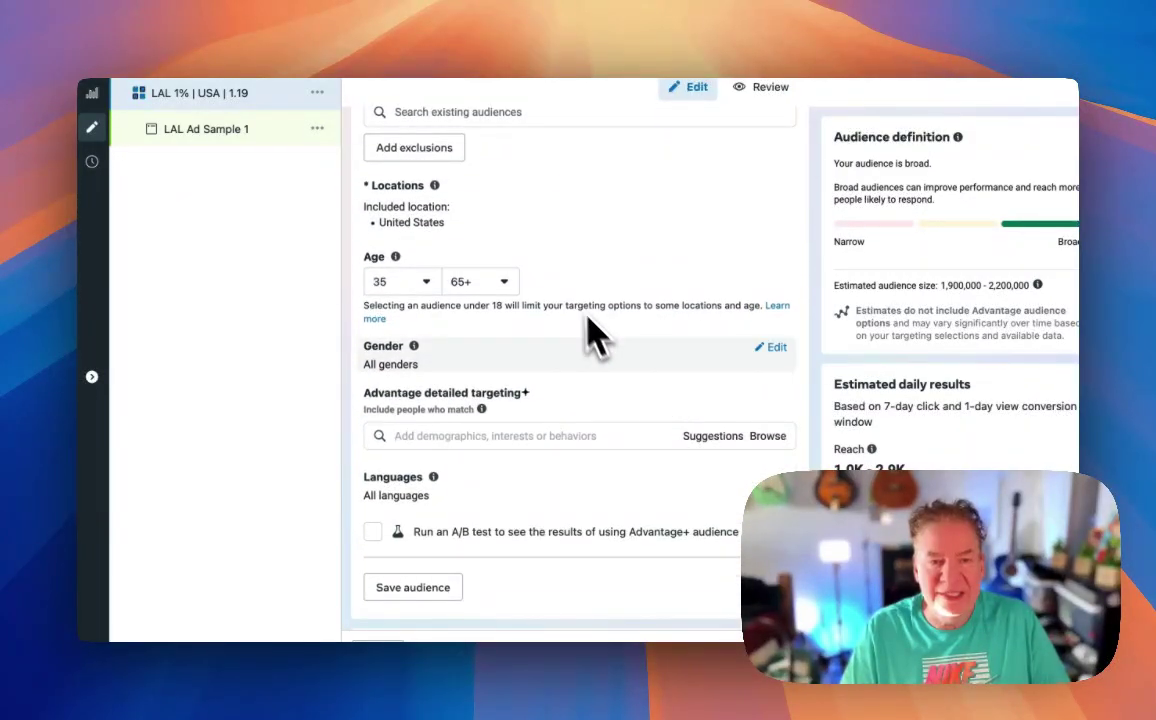
scroll(595, 345, "down", 4)
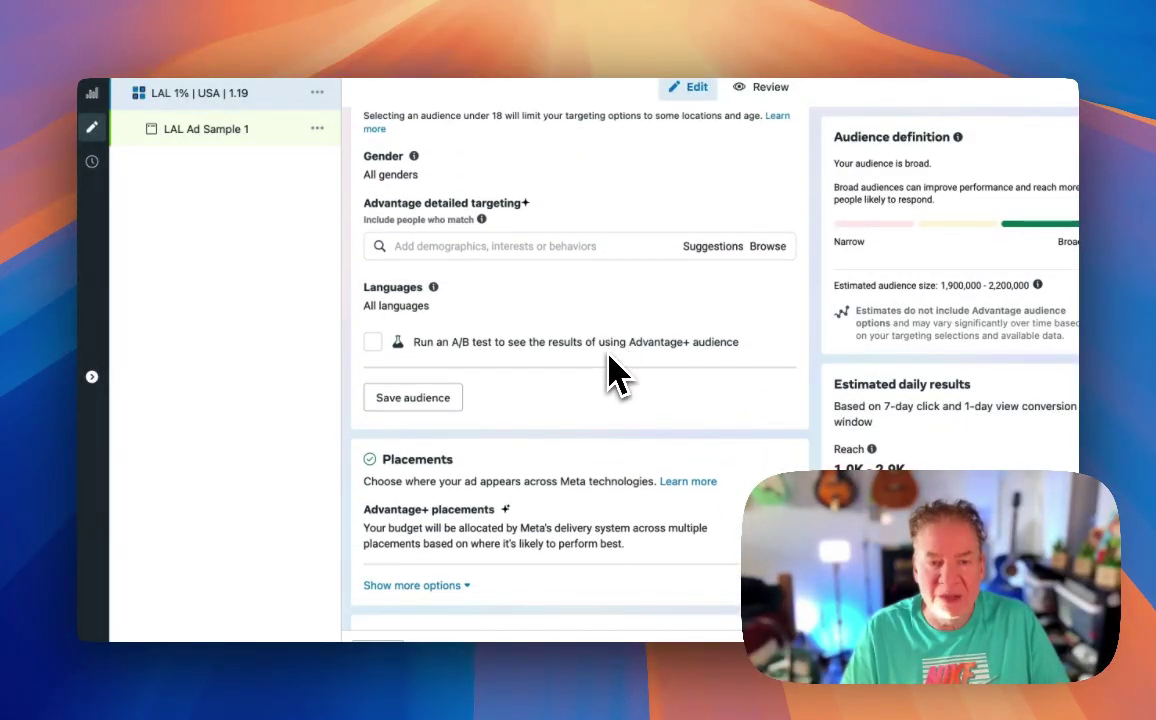
scroll(612, 375, "down", 6)
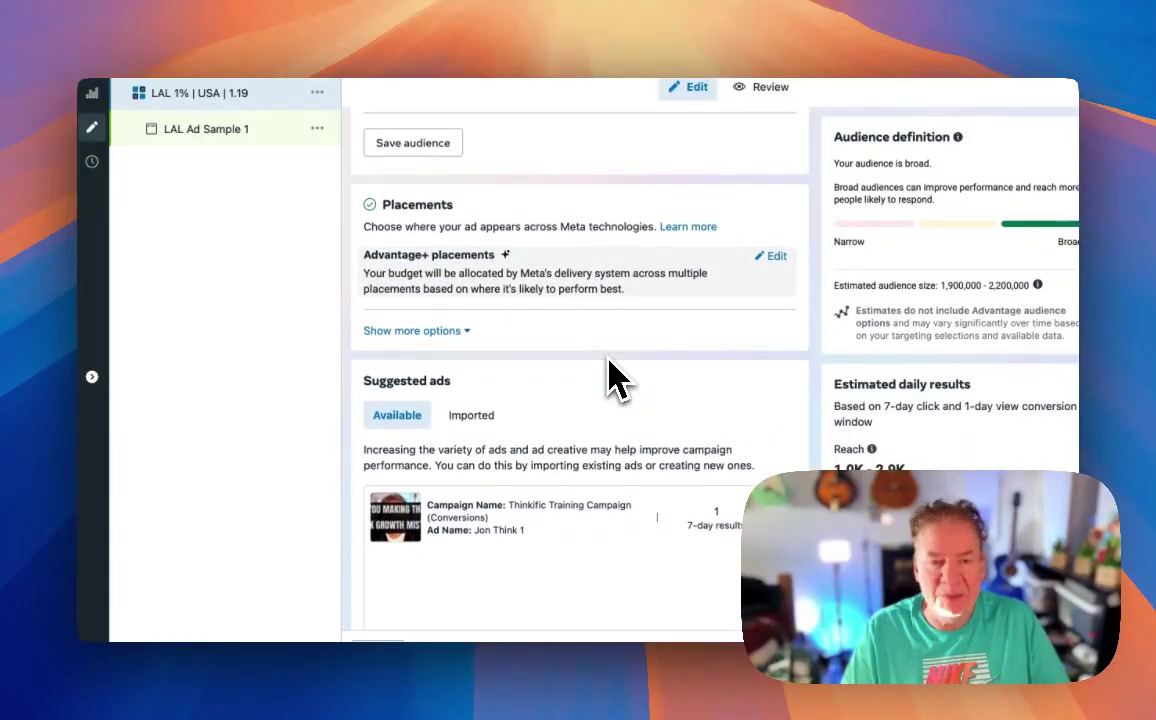
scroll(612, 378, "down", 6)
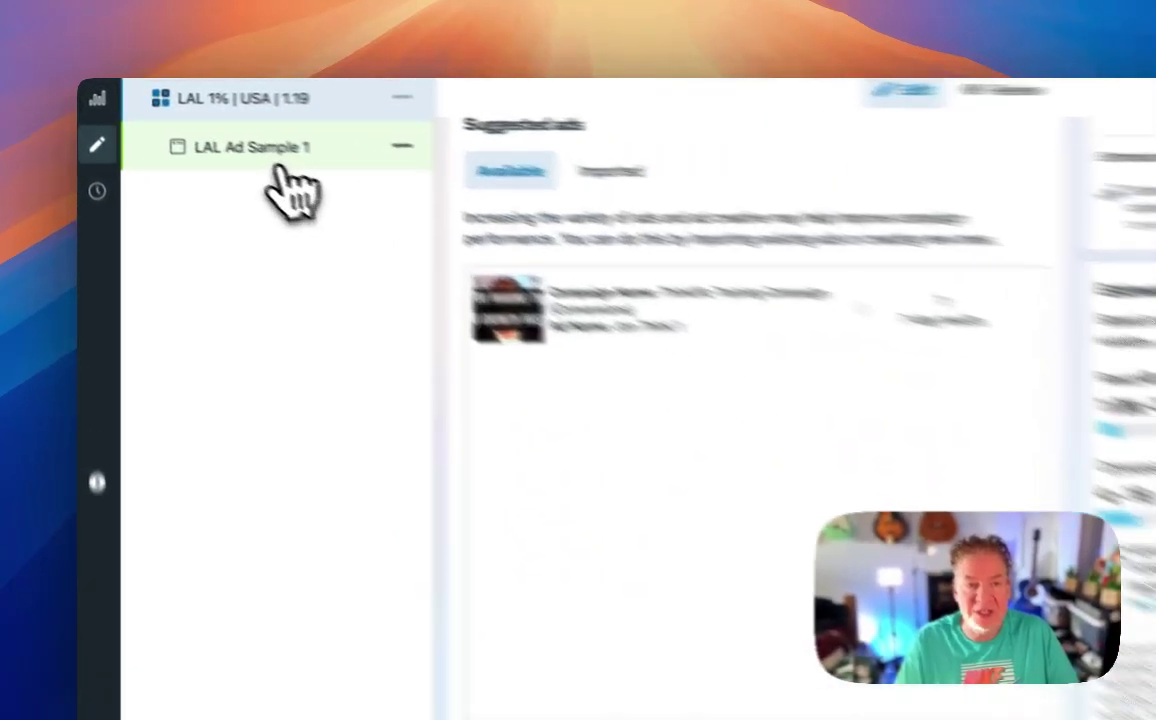
Open LAL Ad Sample 1 and review its identity, ad setup, format, text fields, call to action and media placements.
left_click(266, 162)
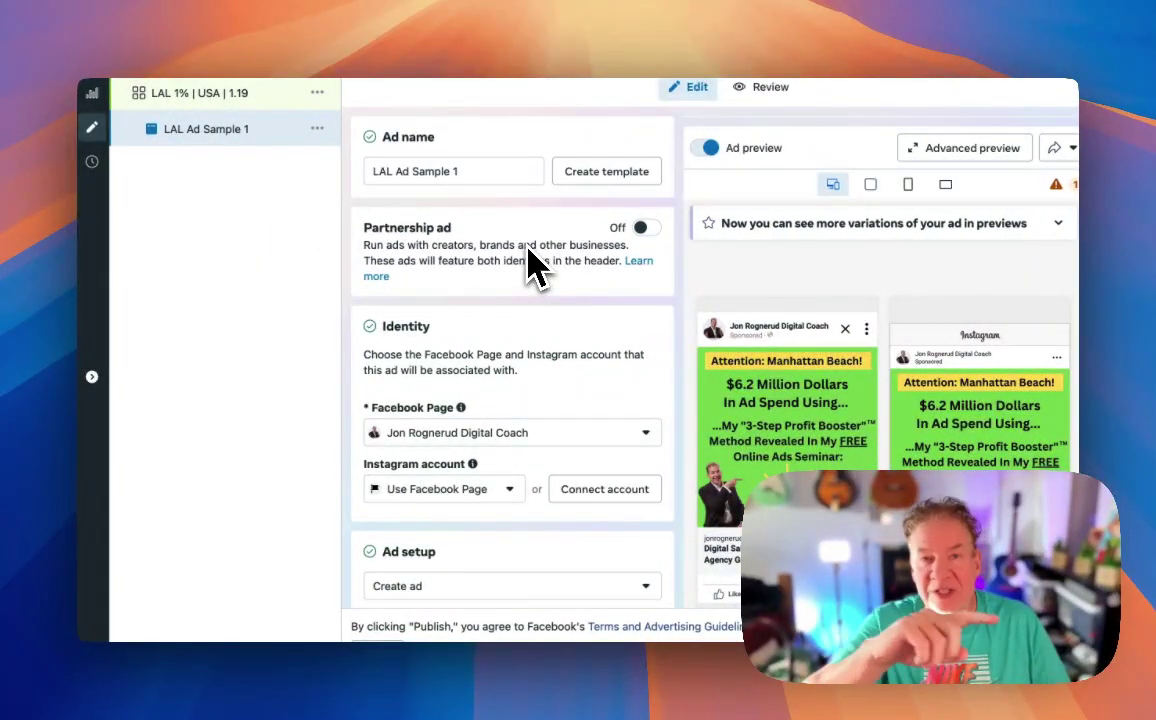
scroll(547, 271, "down", 2)
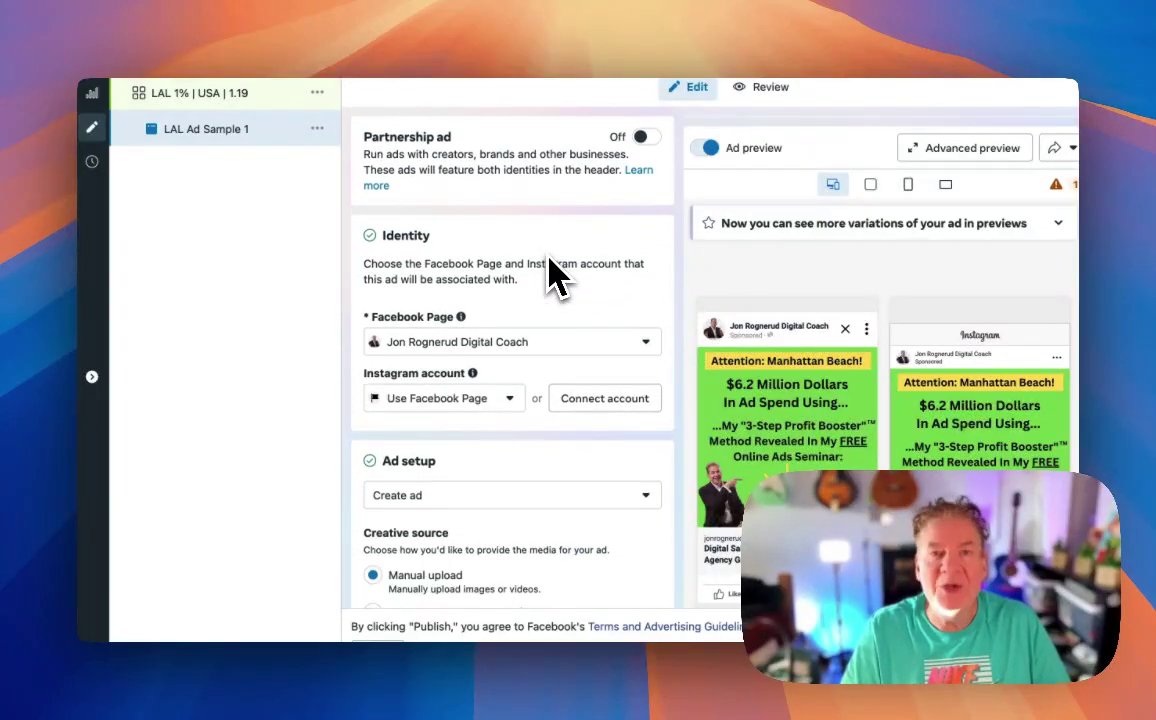
scroll(553, 275, "down", 8)
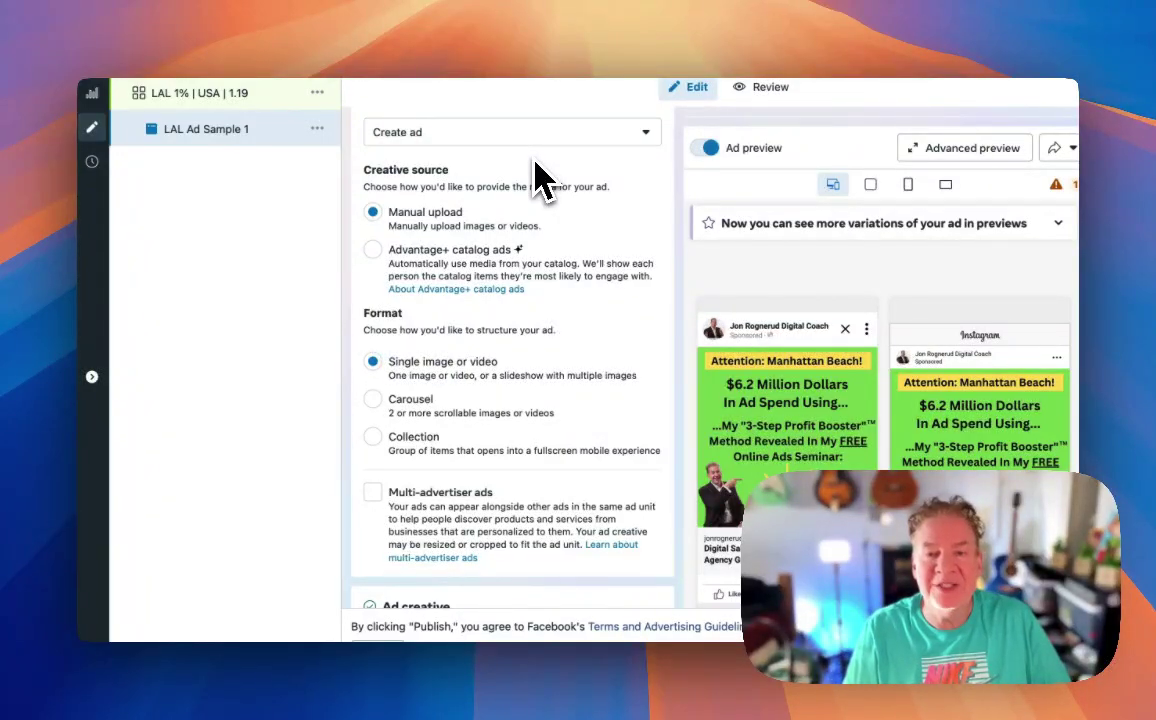
scroll(529, 206, "down", 8)
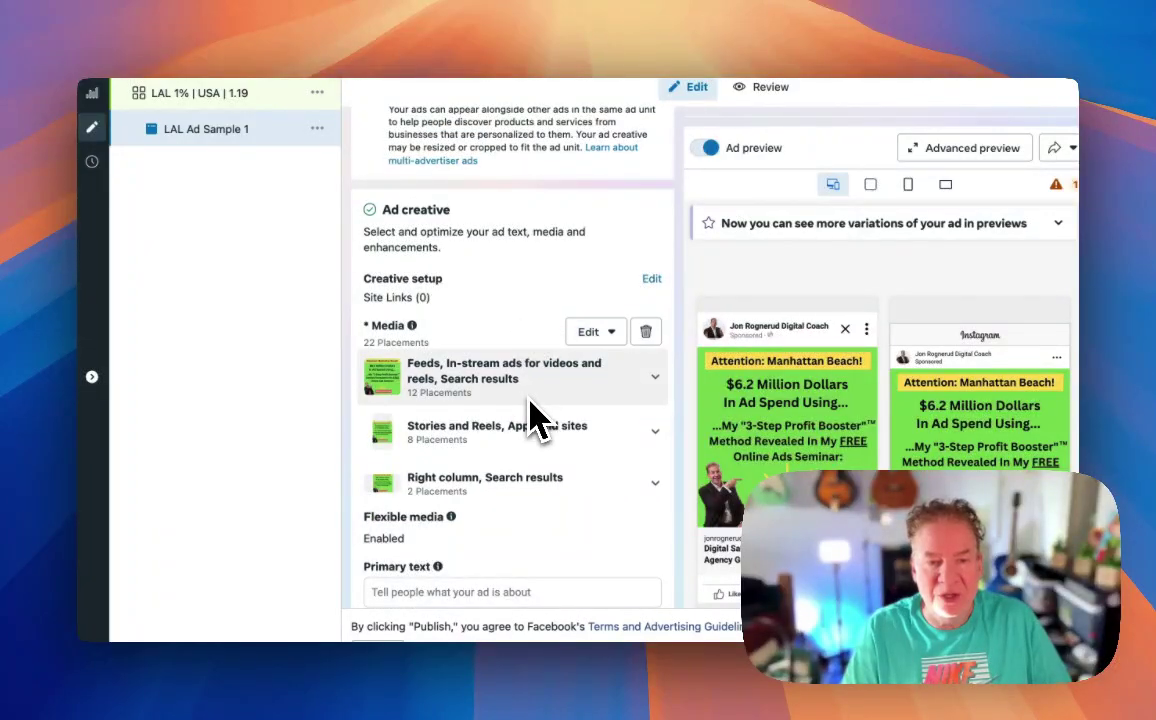
scroll(534, 413, "down", 3)
scroll(600, 430, "down", 11)
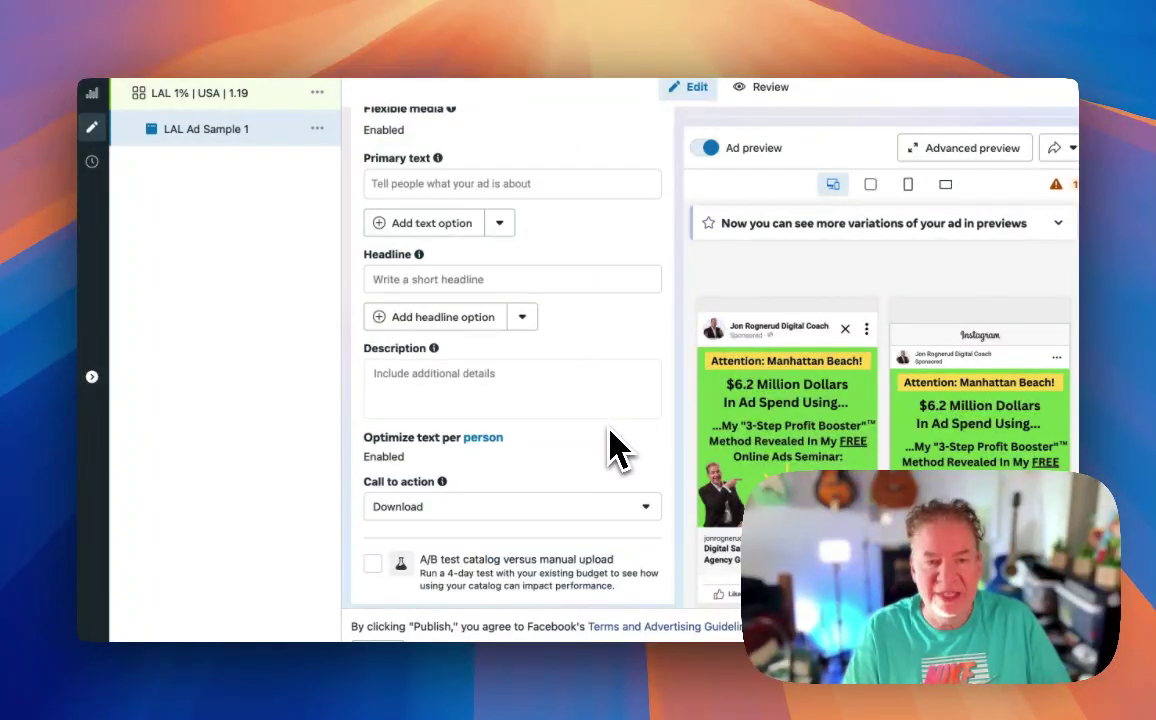
scroll(617, 448, "up", 8)
scroll(612, 446, "up", 5)
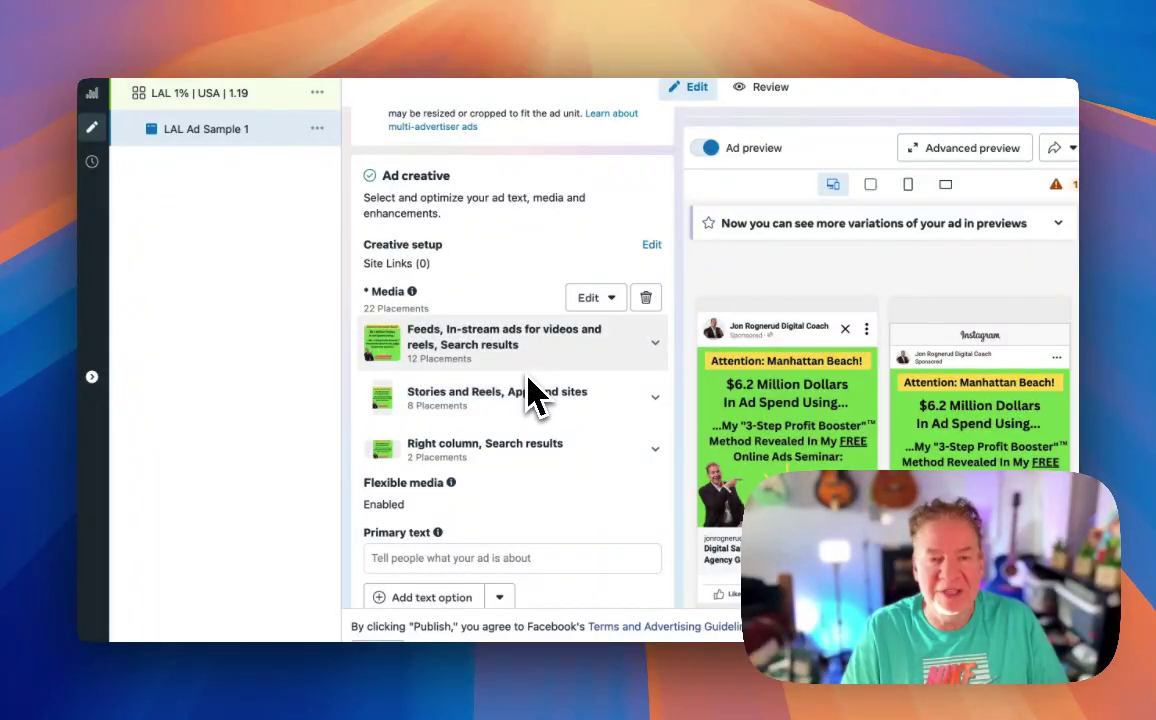
scroll(530, 385, "up", 3)
scroll(530, 390, "down", 3)
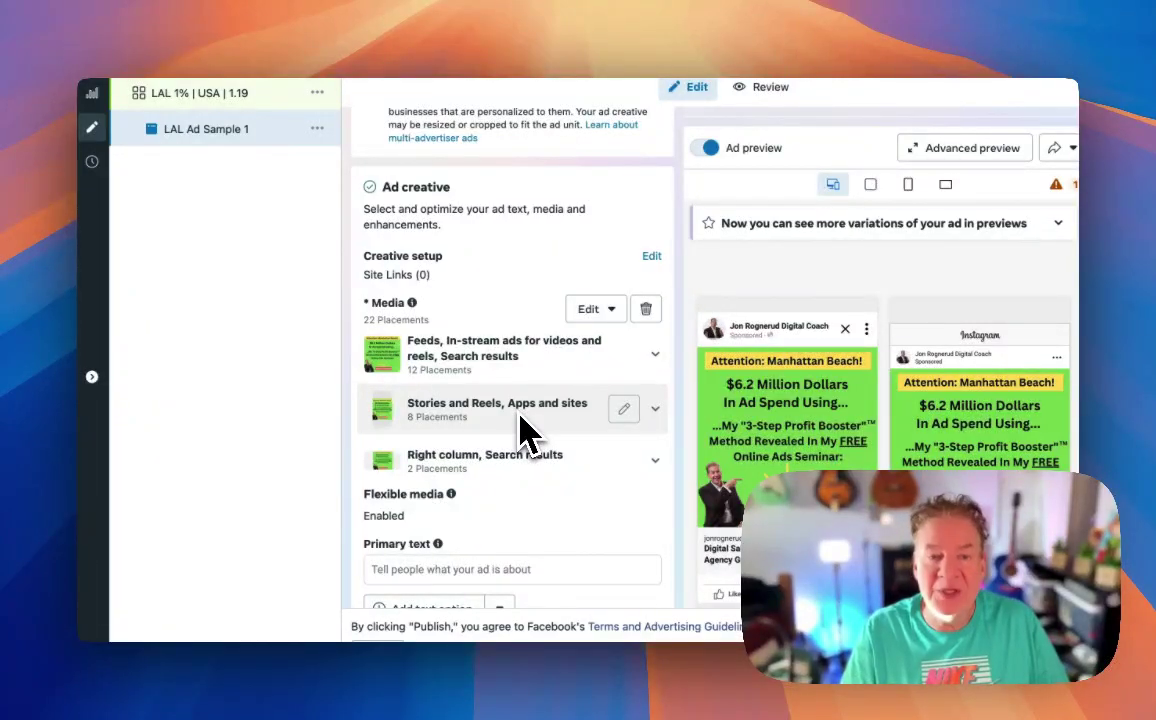
Check the ad's text options, Advantage+ creative, website destination and tracking, then return to the settings of Leads Campaign | USA | 1.19.
scroll(529, 430, "down", 3)
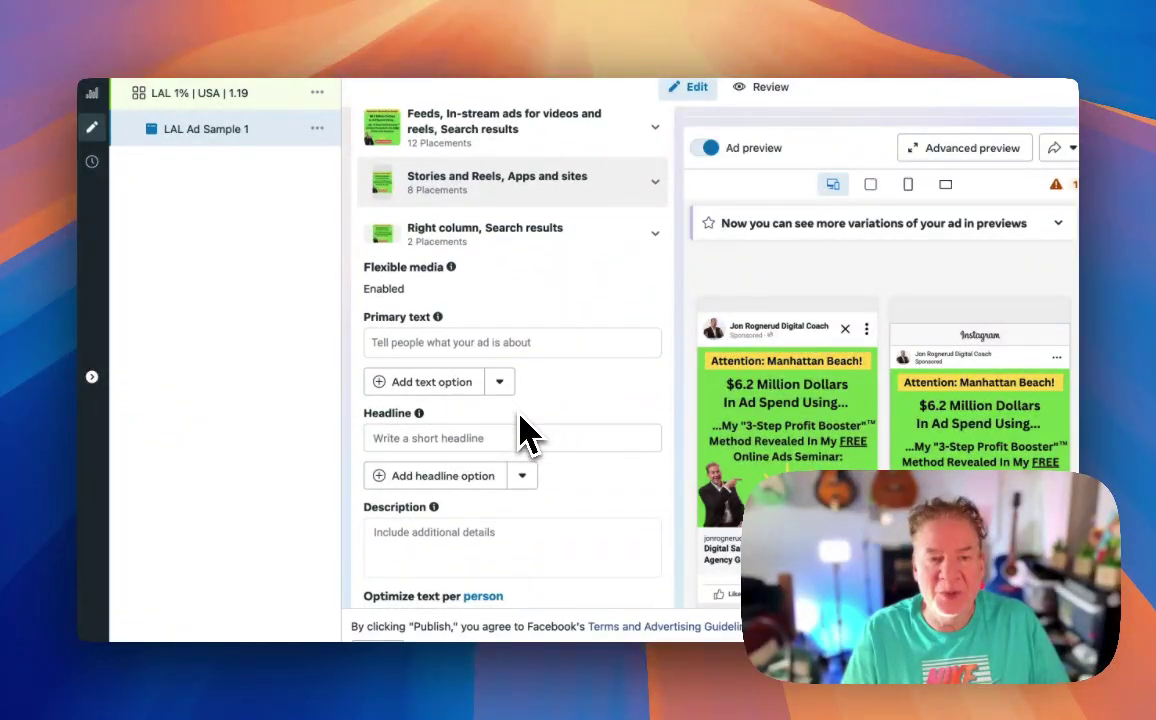
scroll(490, 460, "down", 3)
scroll(497, 470, "down", 2)
scroll(497, 470, "down", 3)
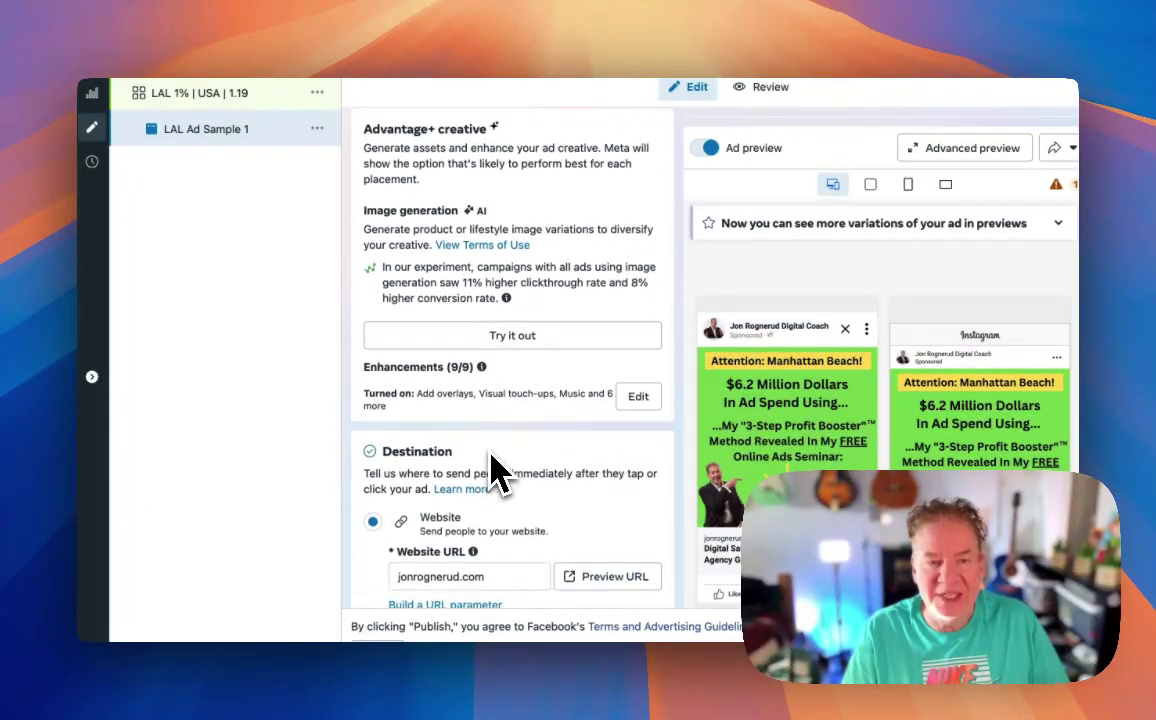
scroll(497, 470, "down", 2)
scroll(497, 470, "down", 3)
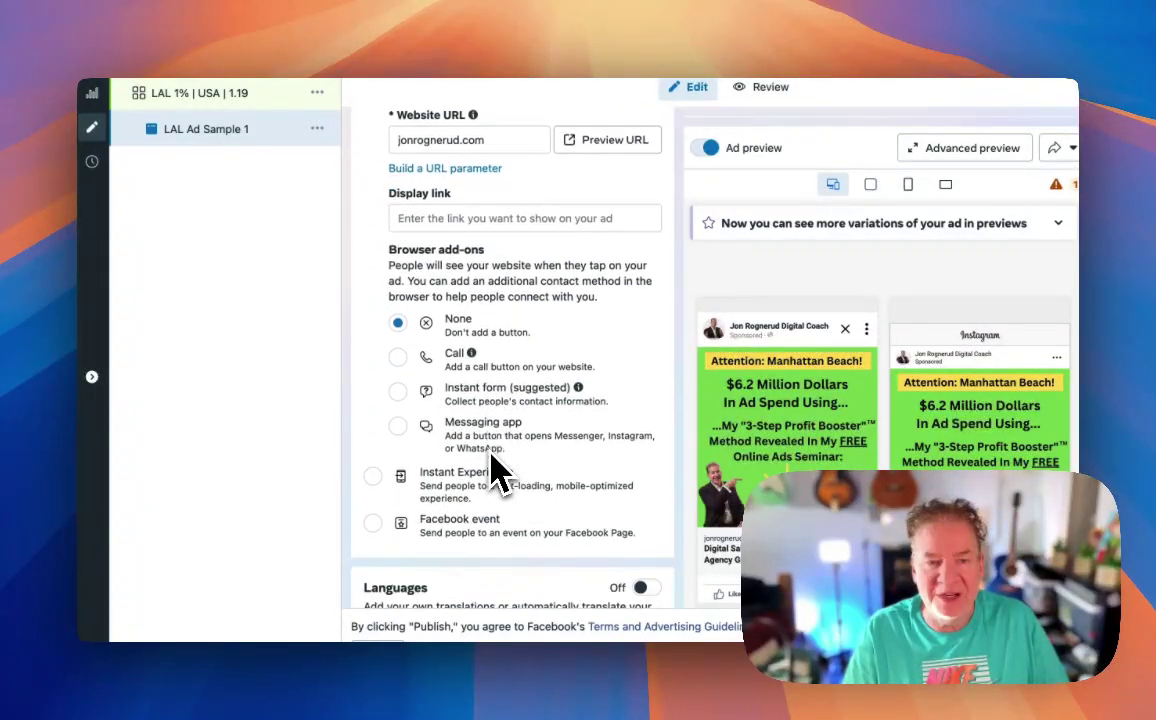
scroll(497, 470, "down", 8)
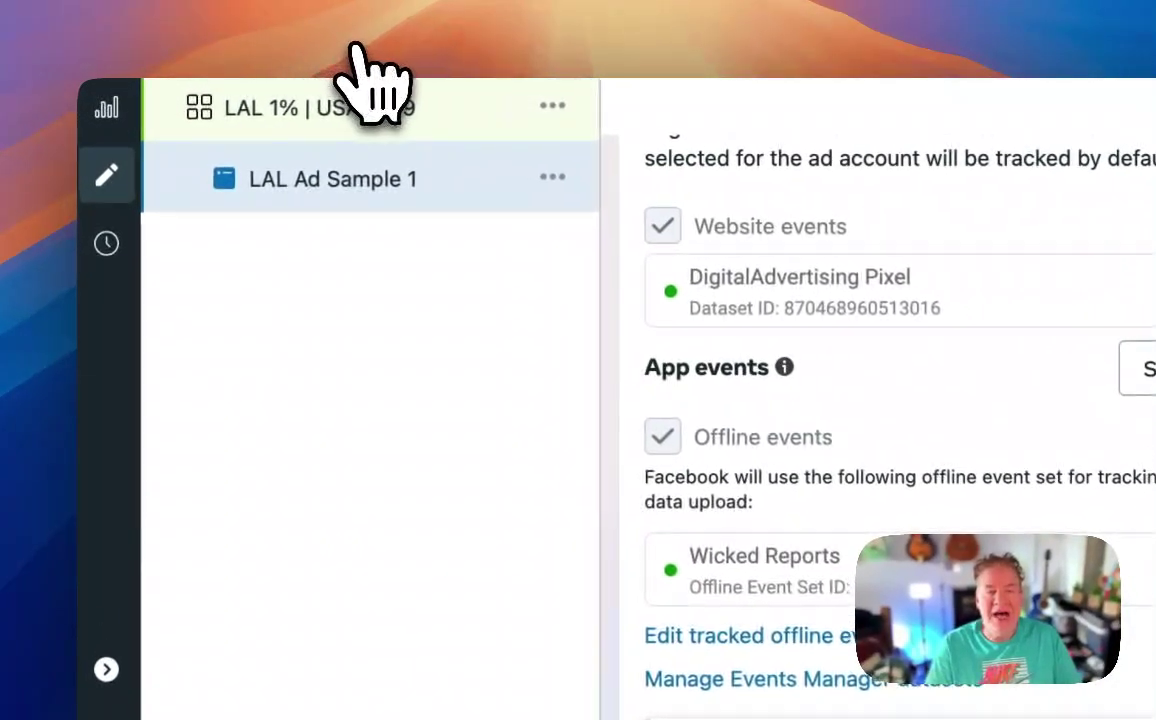
left_click(358, 46)
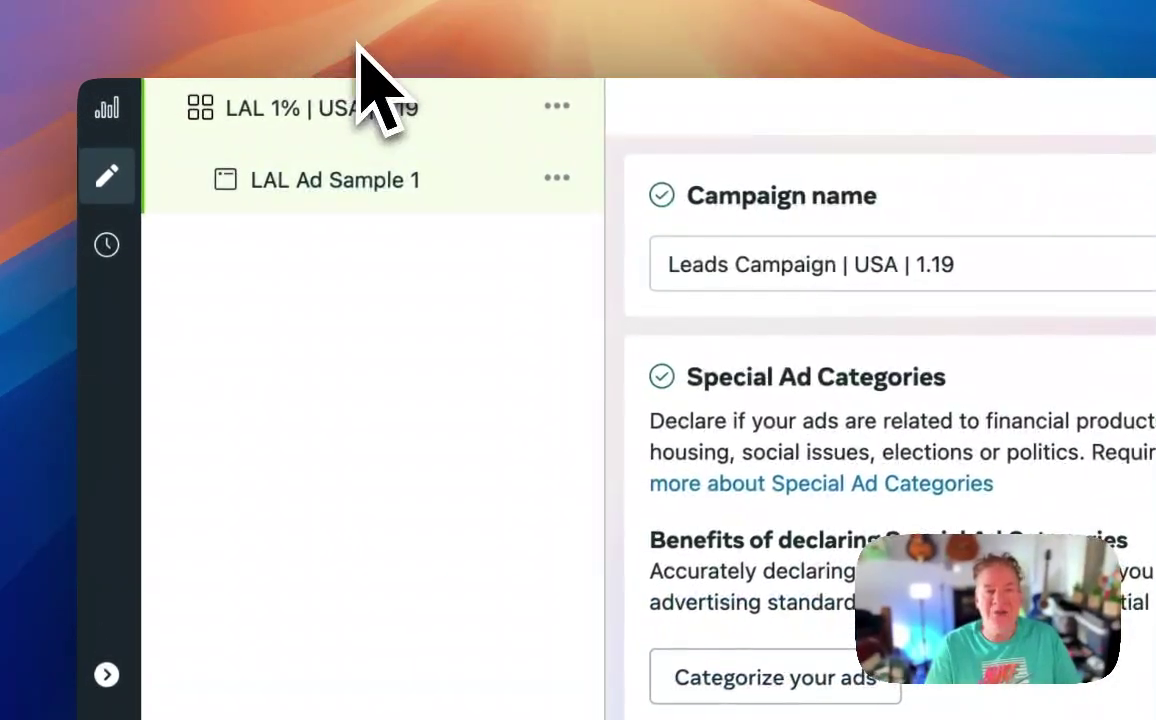